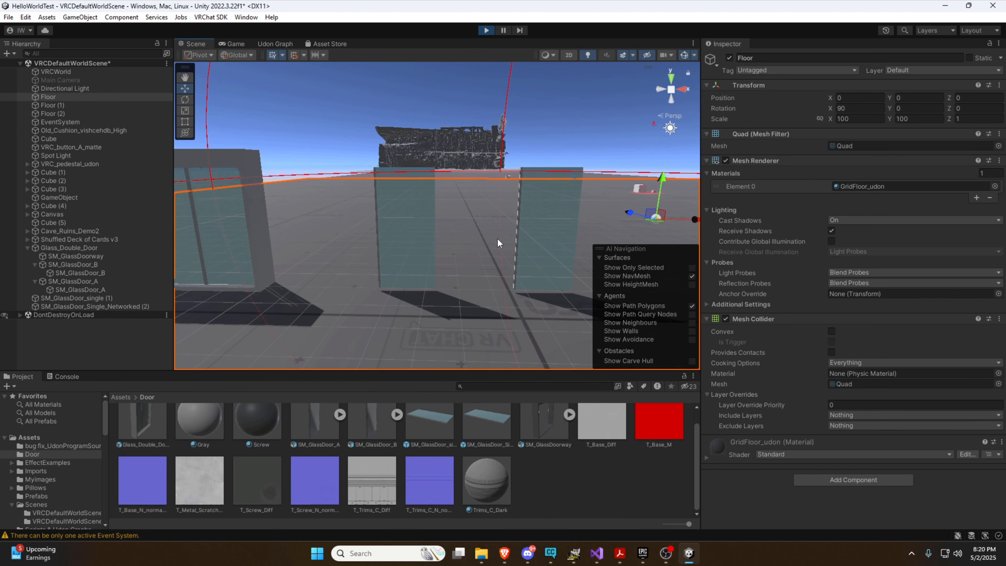
- Select the unnetworked single glass door, followed by panel SM_GlassDoor_A of the double door, to inspect their components
left_click(408, 233)
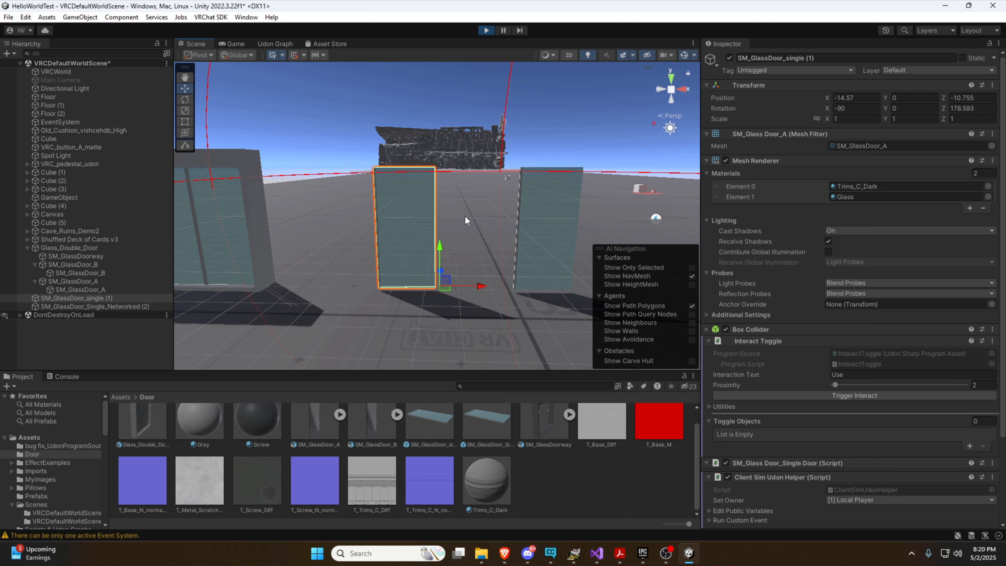
right_click_drag(463, 216, 464, 213)
key("a")
left_click(440, 226)
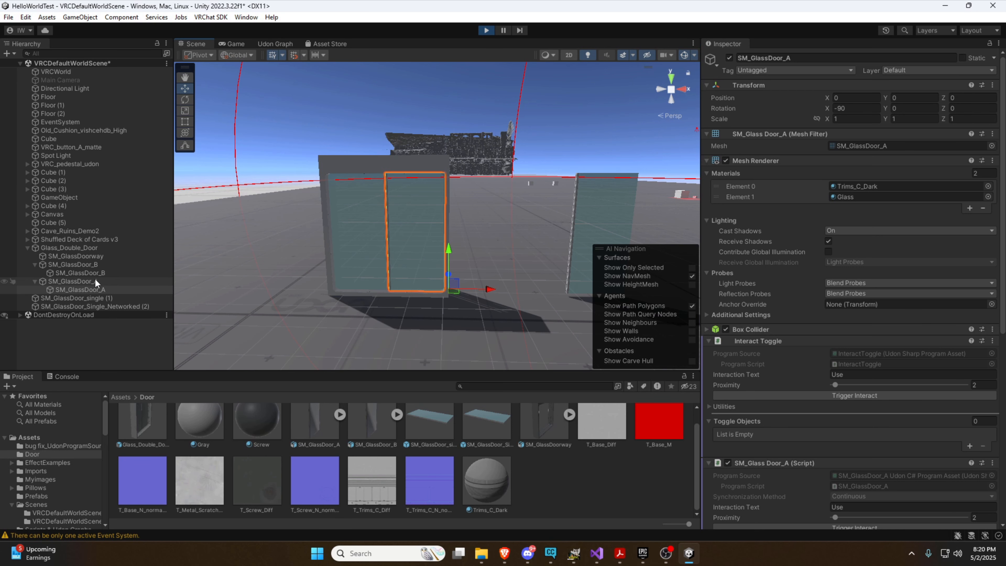
- Select panel SM_GlassDoor_B of the double door and test its sliding by triggering the SM_GlassDoor_A_Networked script's interaction repeatedly
left_click(90, 274)
scroll(780, 391, "down", 6)
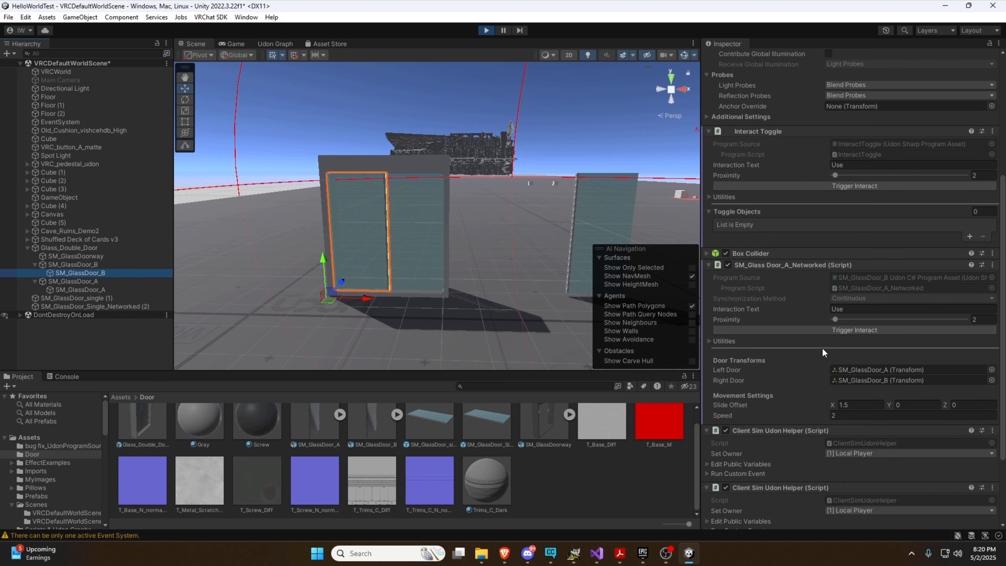
scroll(780, 391, "down", 1)
scroll(780, 391, "up", 1)
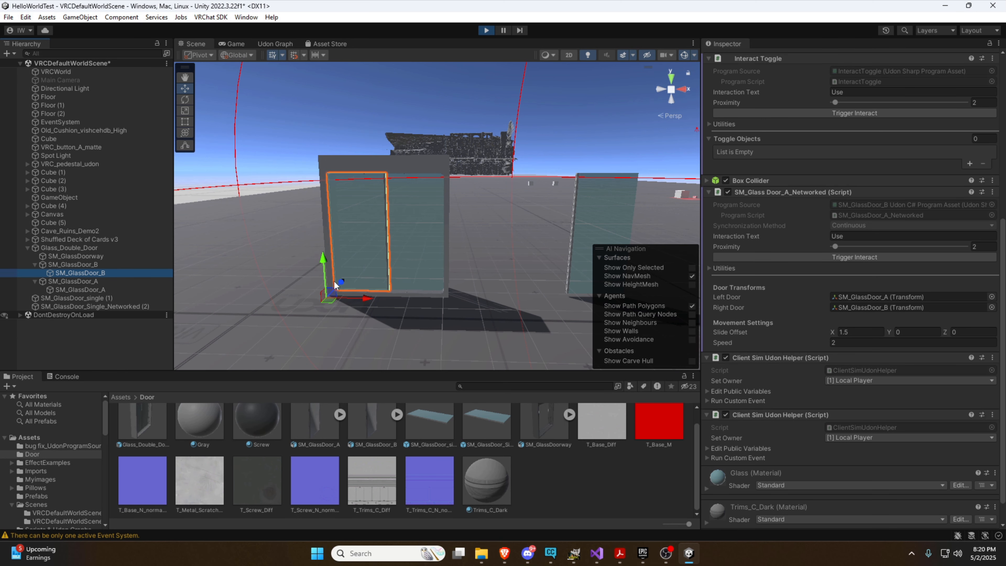
left_click(779, 258)
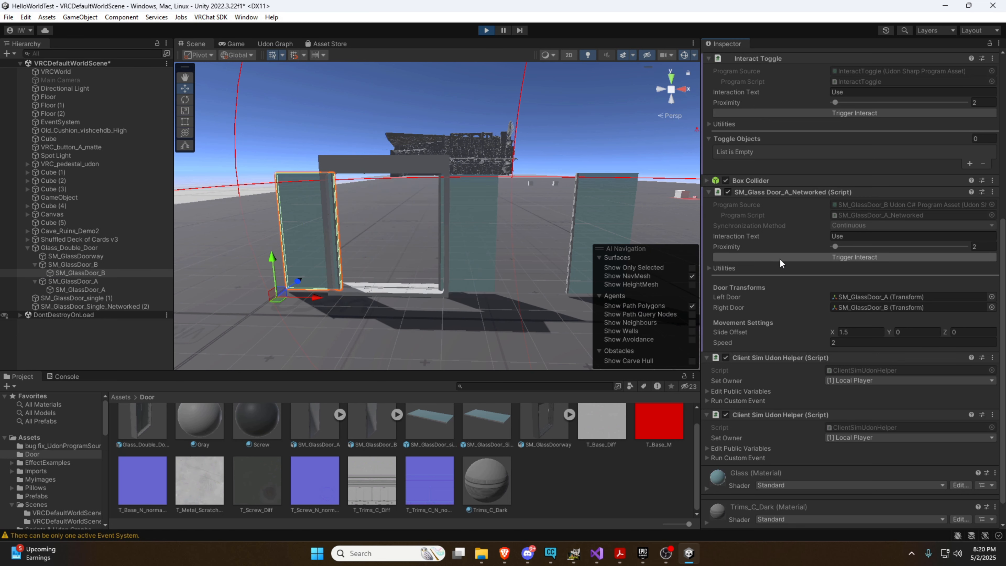
left_click(780, 260)
left_click(780, 259)
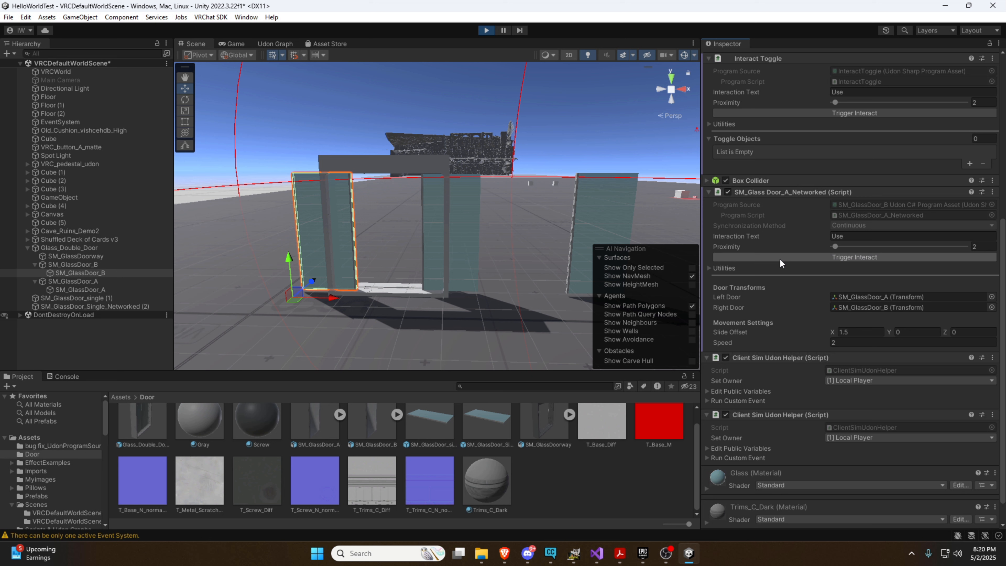
- Select panel SM_GlassDoor_A and trigger its SM_GlassDoor_A script's interaction twice to test opening and closing the double door
left_click(415, 236)
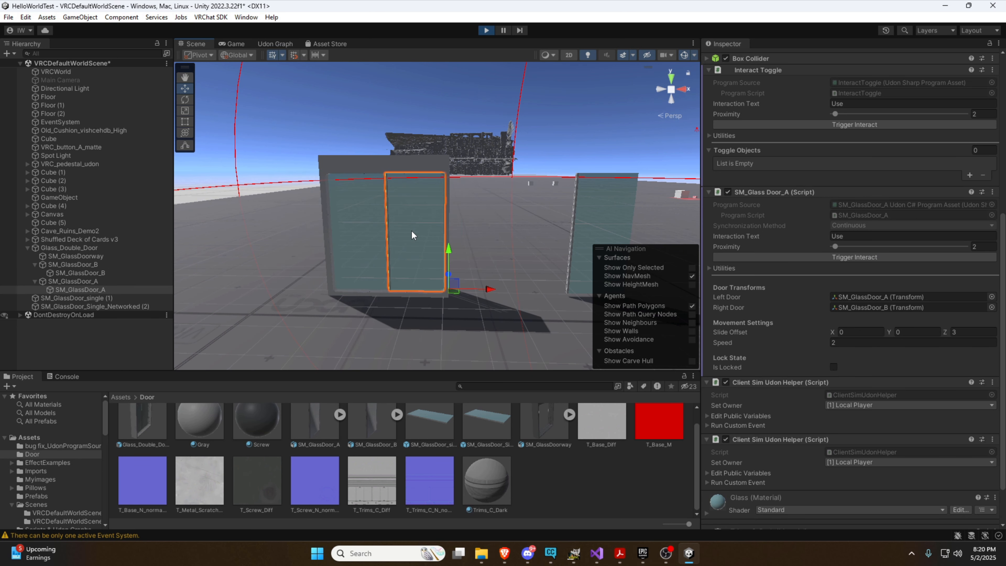
scroll(772, 306, "down", 3)
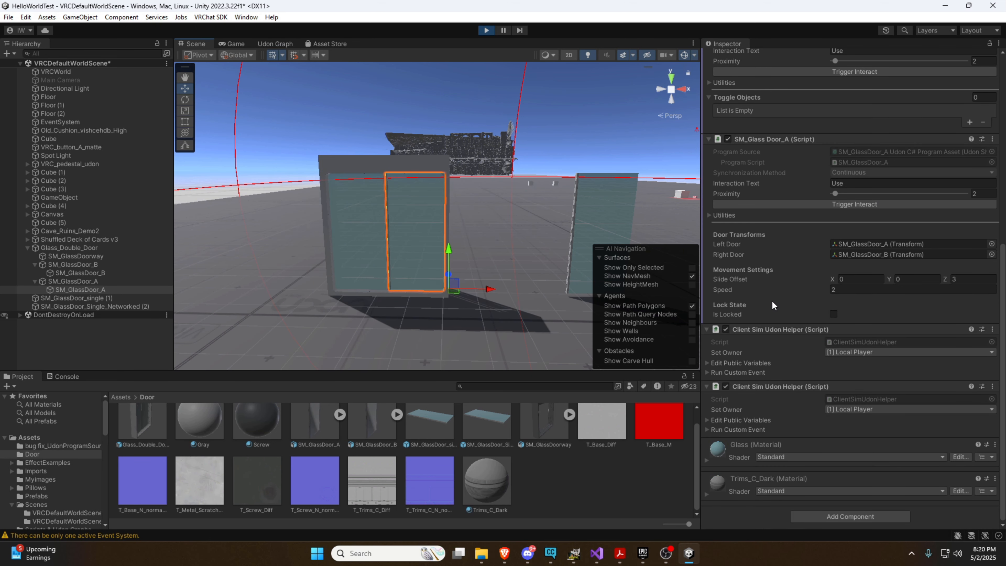
left_click(788, 206)
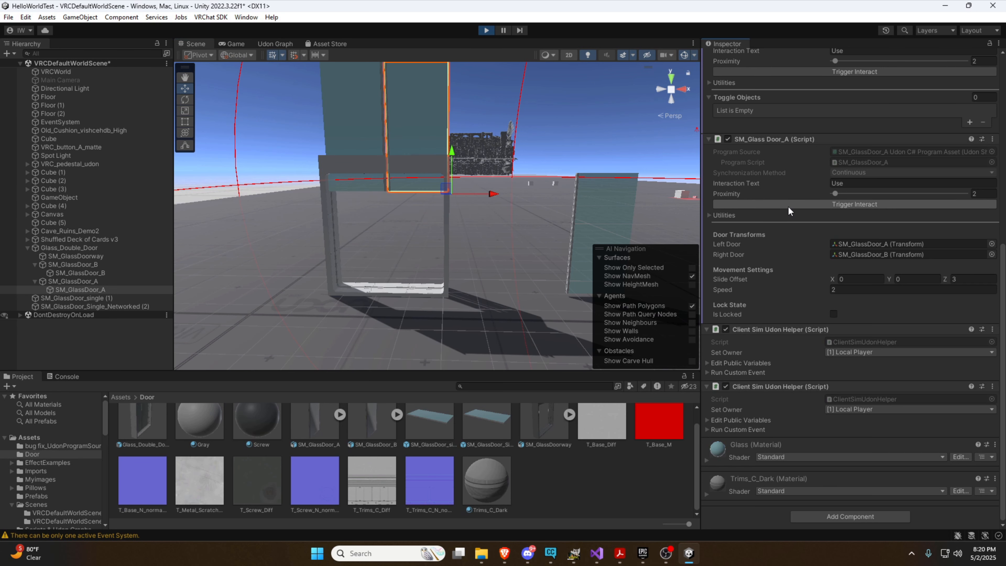
left_click(788, 208)
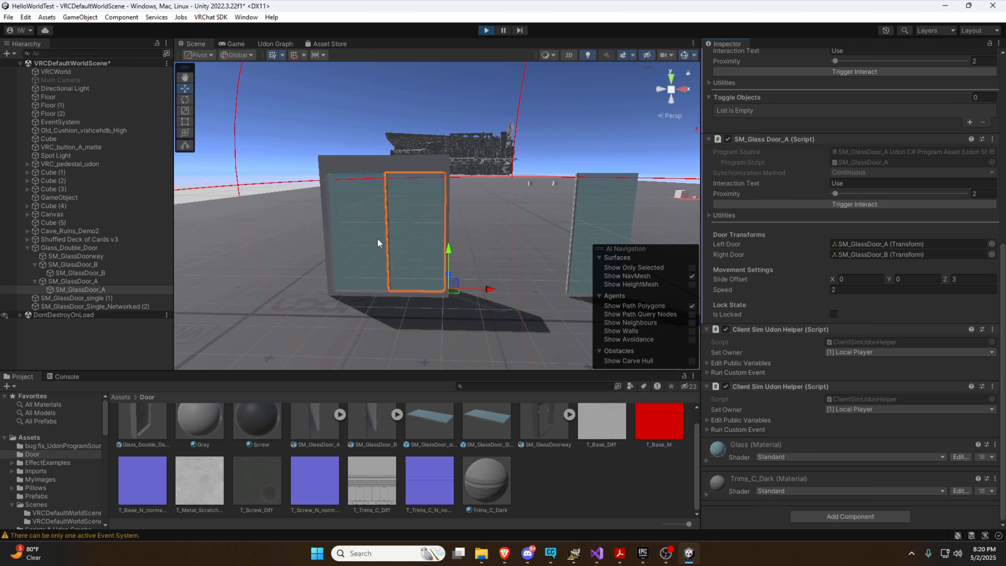
- Select SM_GlassDoor_single (1) and trigger its single-door script's interaction to test the sliding
key("d")
right_click_drag(512, 239, 511, 239)
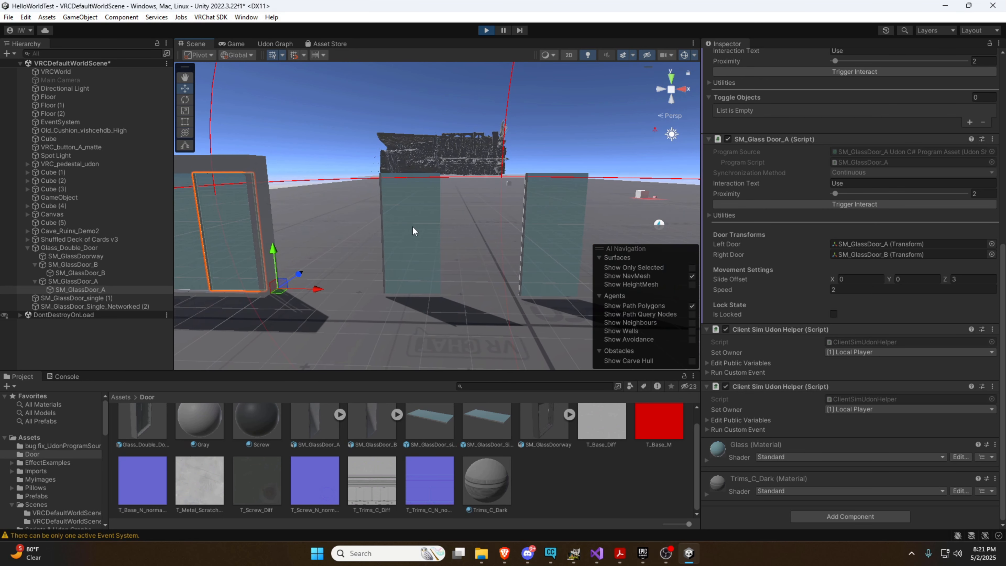
left_click(413, 226)
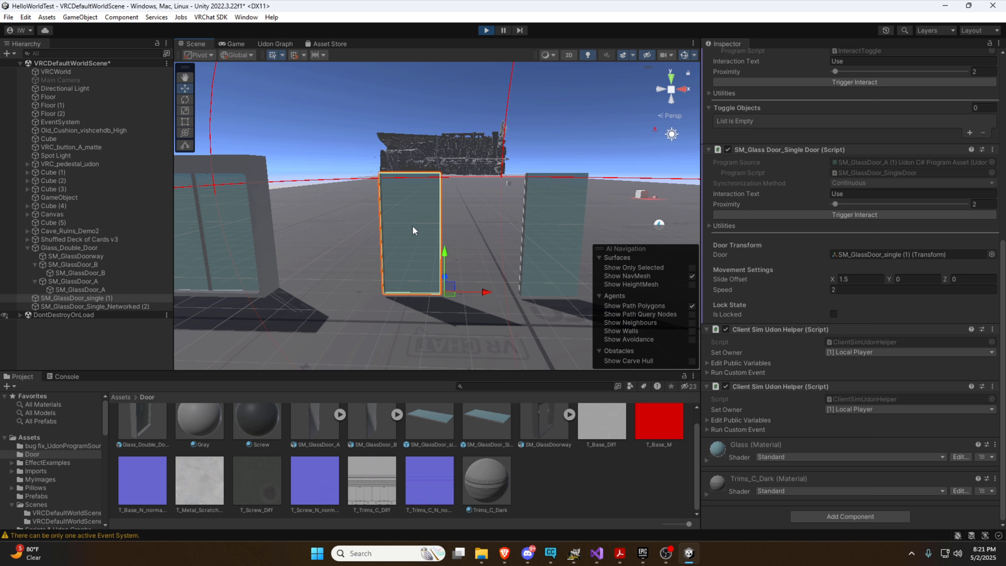
left_click(809, 215)
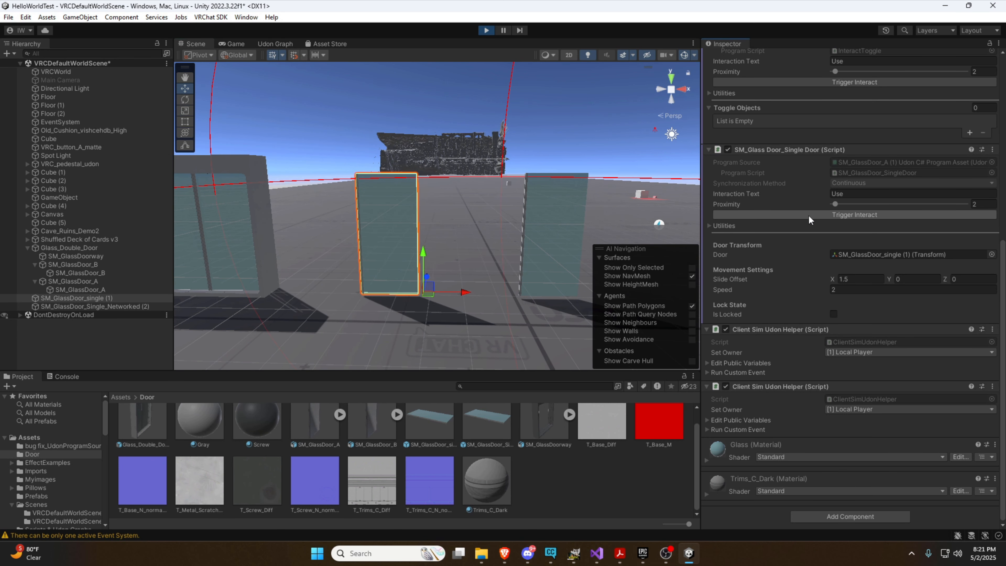
- Examine the networked single glass door and both panels of the double door in the scene
left_click(575, 228)
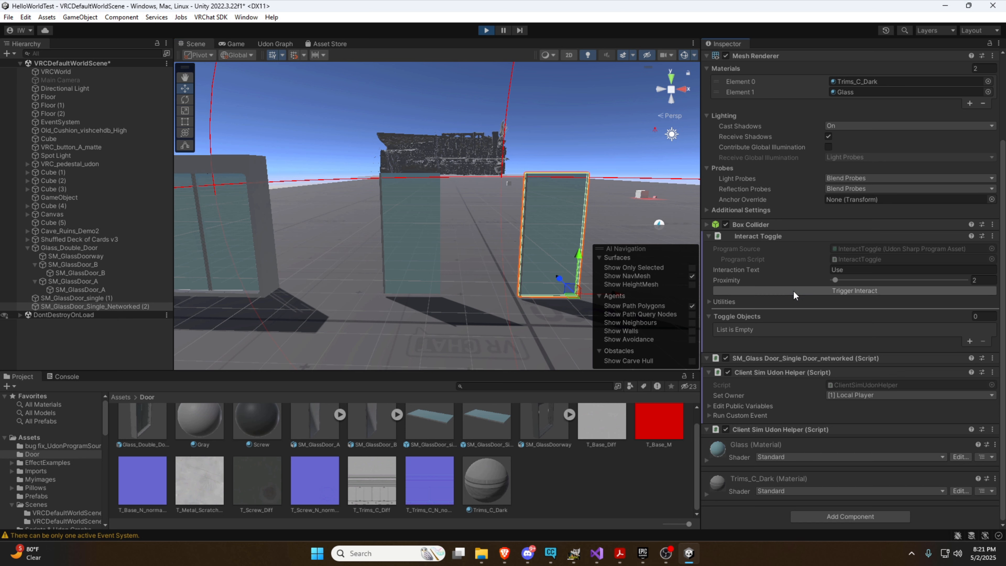
middle_click_drag(552, 260, 471, 258)
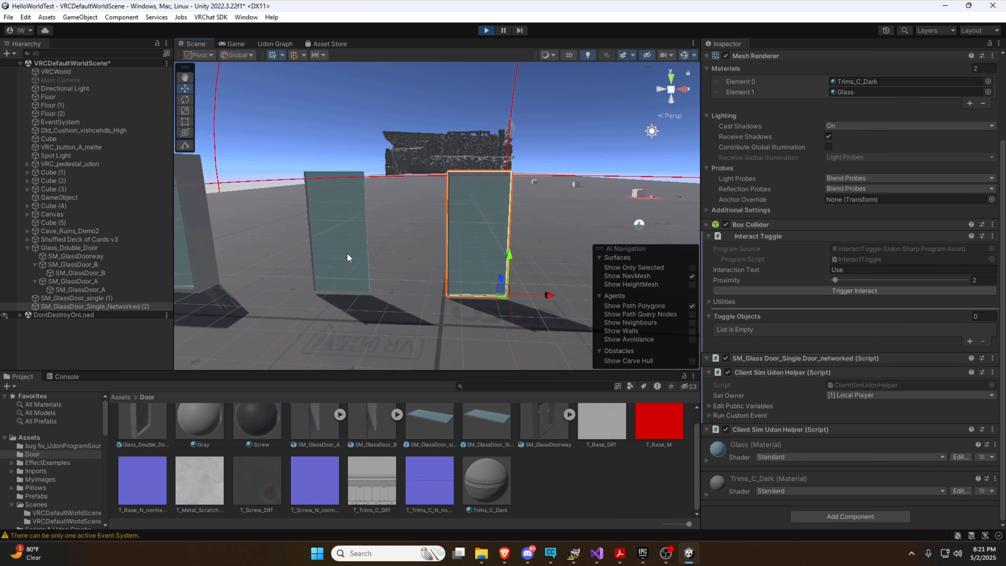
mouse_move(427, 264)
left_mouse_down("alt")
mouse_move(417, 262)
mouse_move(424, 269)
left_mouse_up("alt")
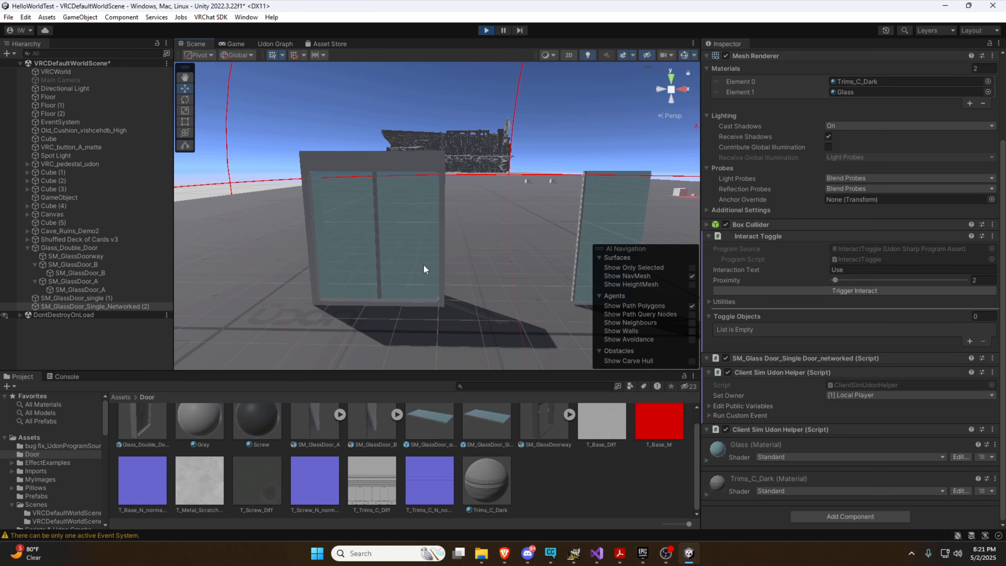
left_click(414, 259)
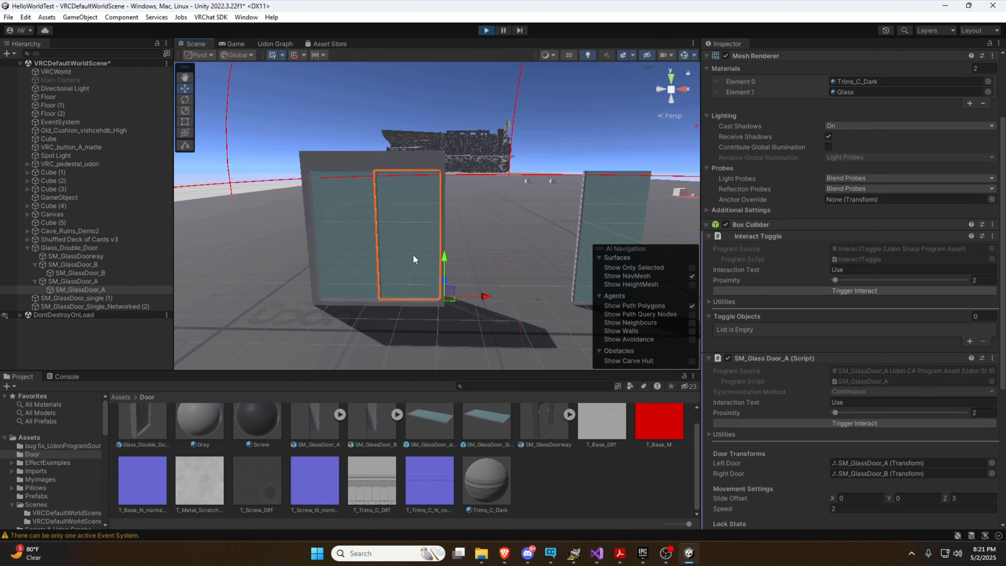
left_click(330, 245)
left_click_drag(330, 244, 424, 239, "alt")
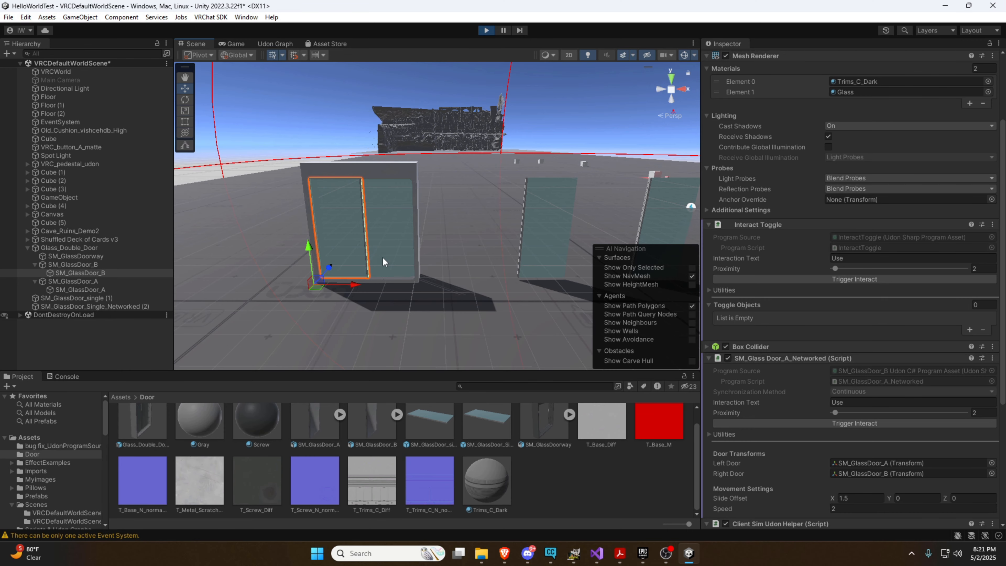
right_click_drag(432, 274, 439, 246)
key("w")
key("a")
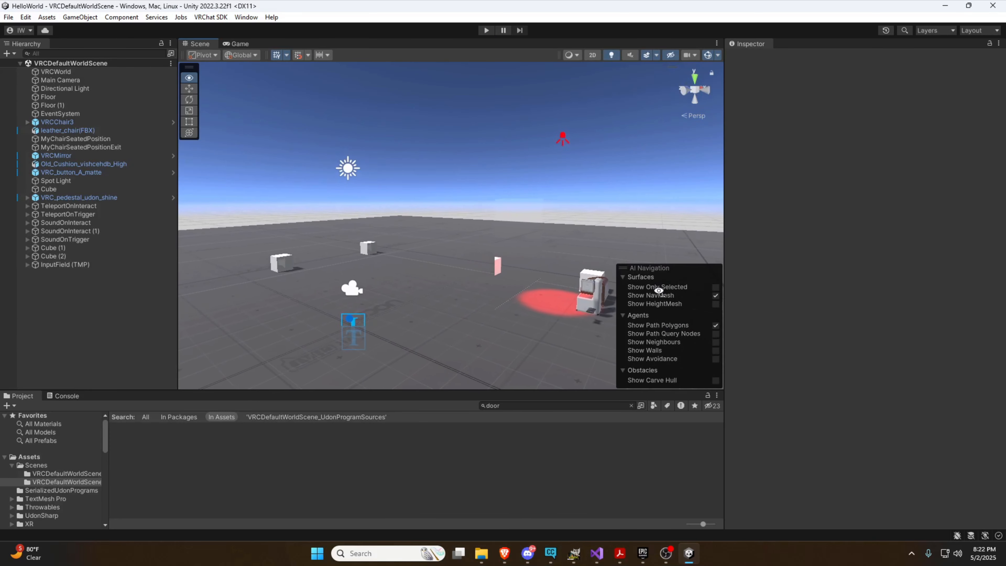
right_click_drag(669, 288, 498, 295)
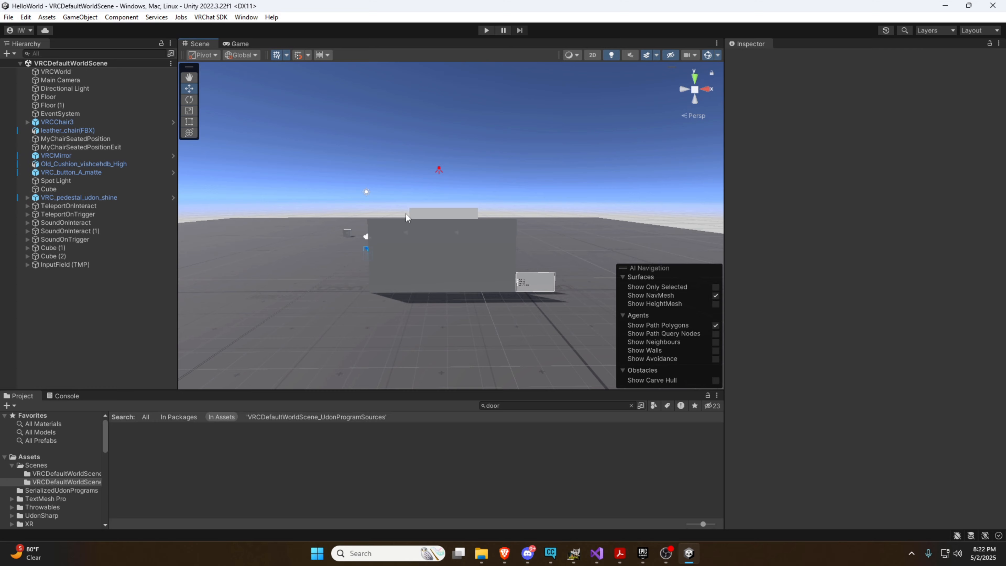
right_click_drag(437, 187, 277, 228)
key("d")
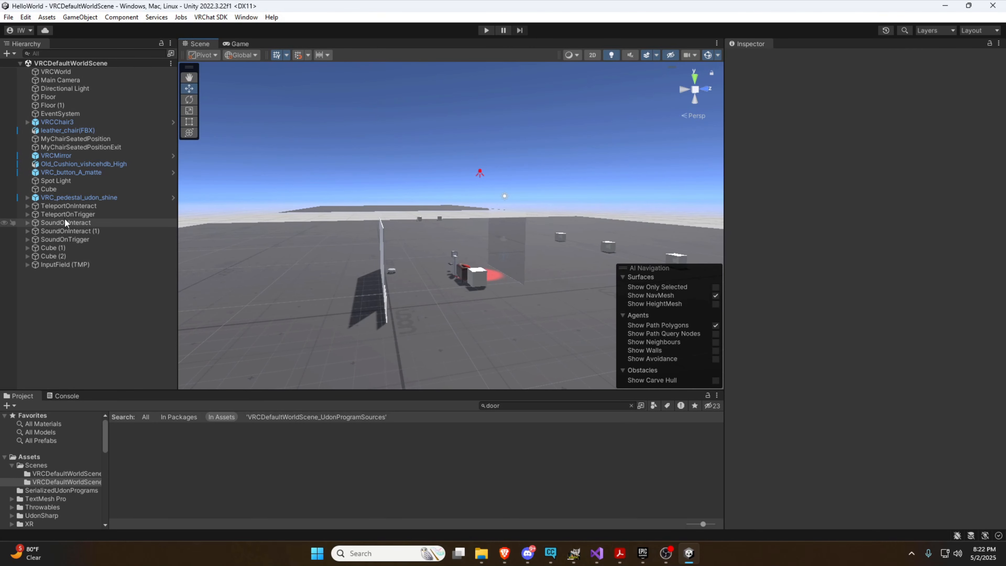
scroll(68, 465, "down", 1)
scroll(67, 465, "up", 1)
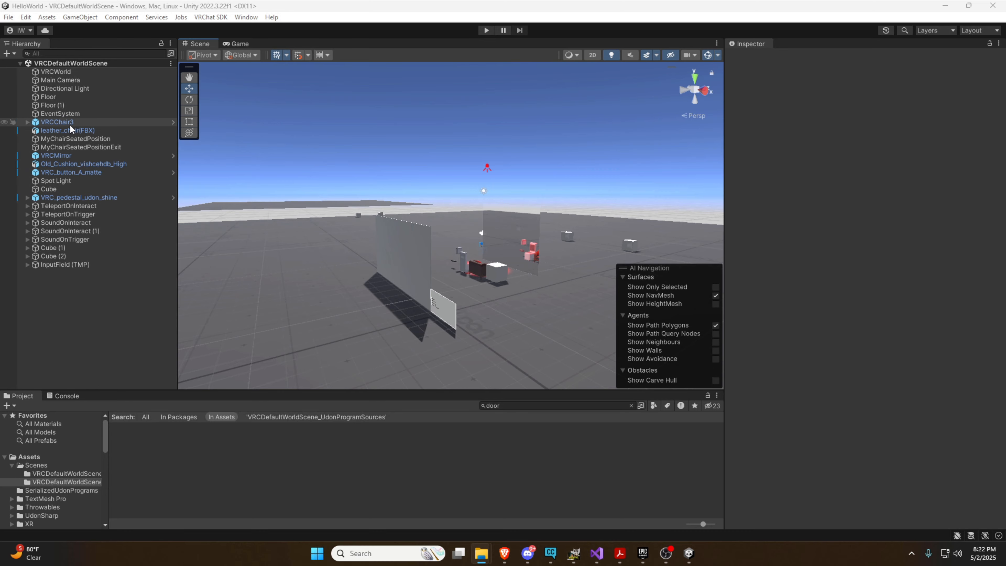
- Switch to File Explorer and add the Working Door Example 1 package from the Uploads folder to the Unity project's assets
key("alt+Tab")
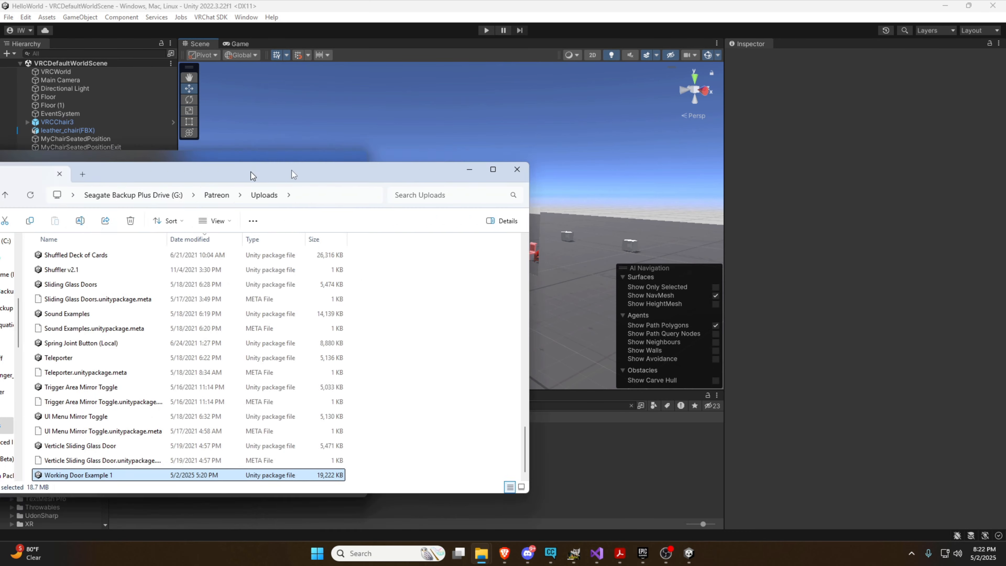
left_click_drag(252, 173, 633, 122)
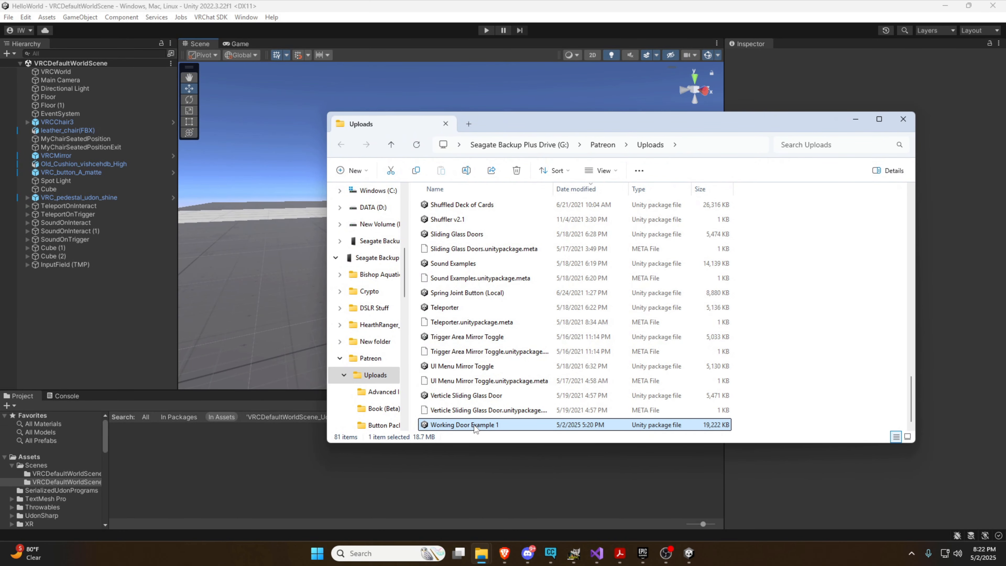
left_click_drag(477, 428, 143, 450)
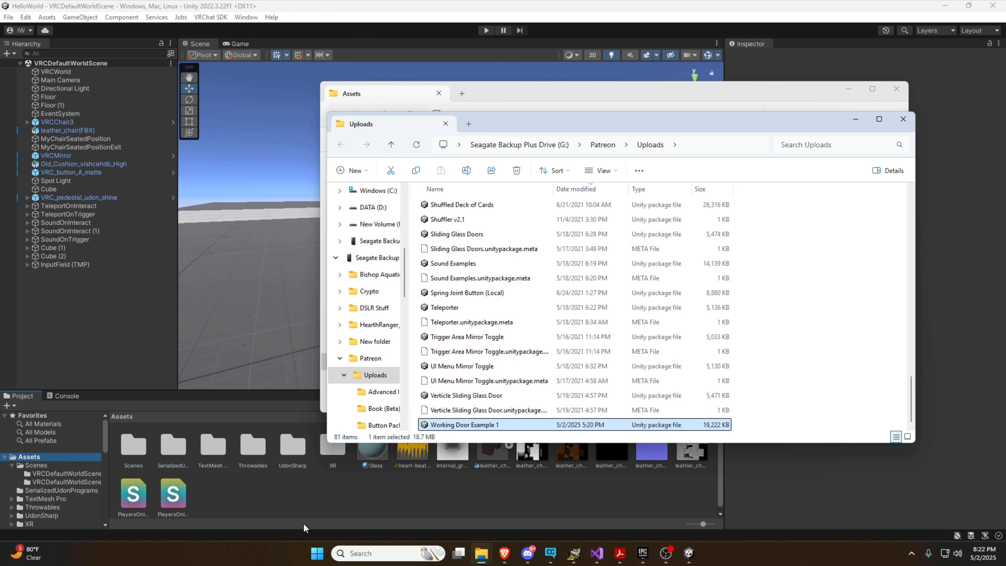
left_click(842, 91)
left_click(851, 125)
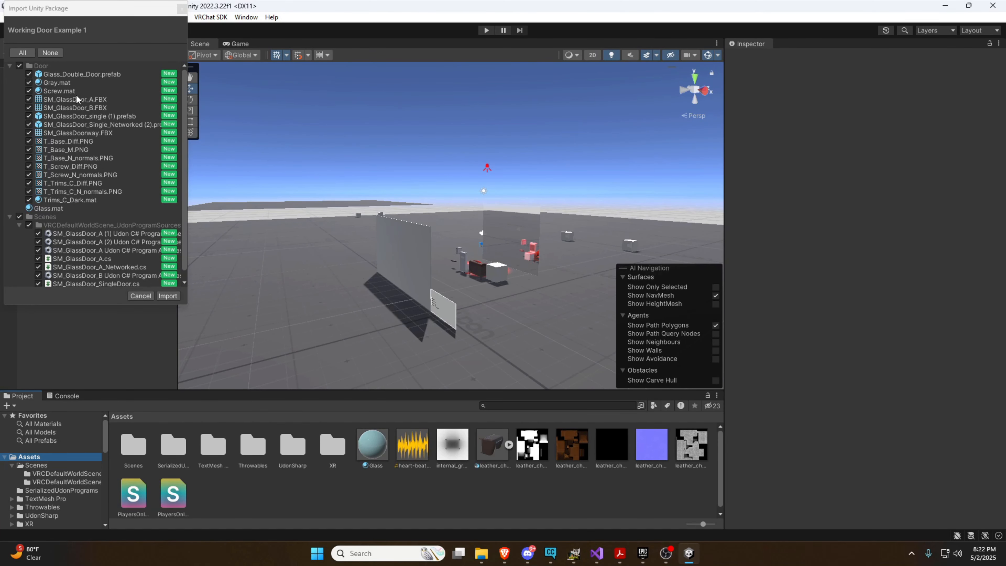
- Review the contents of the Working Door Example 1 package and import all of its items
scroll(88, 207, "down", 2)
scroll(88, 198, "up", 2)
scroll(81, 198, "down", 2)
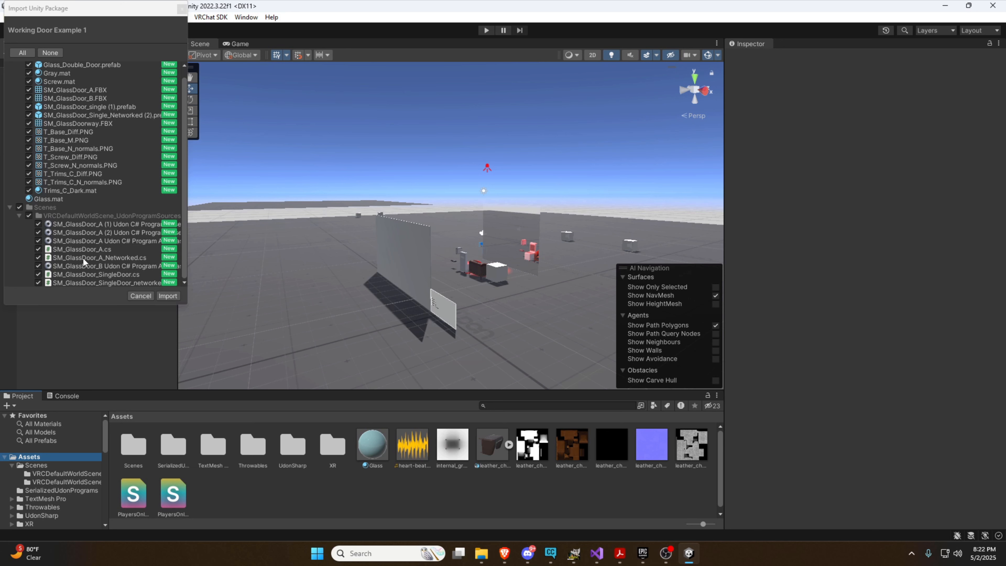
left_click(167, 295)
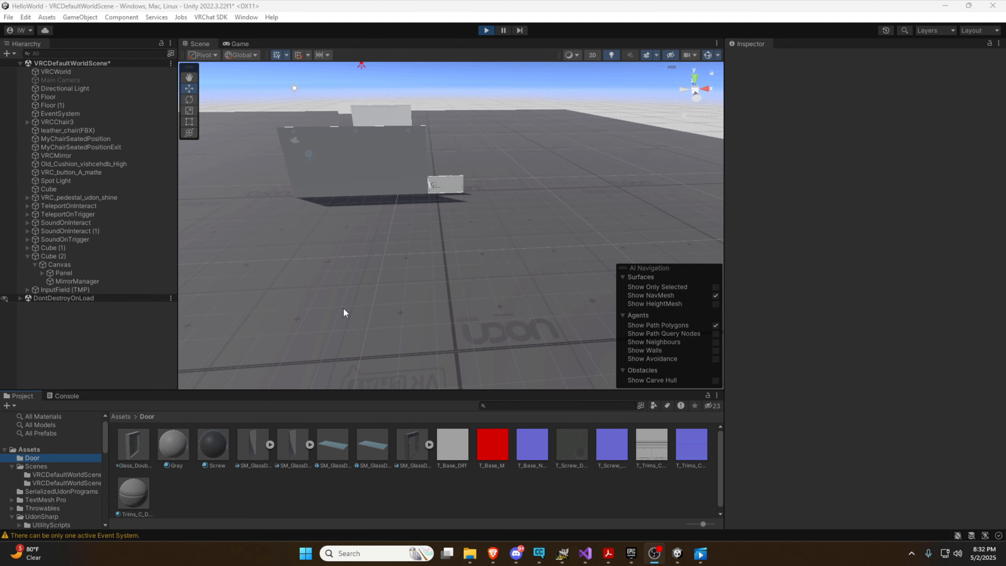
- Place the Glass_Double_Door prefab from the Door assets folder into the running scene on the open floor
left_click(36, 466)
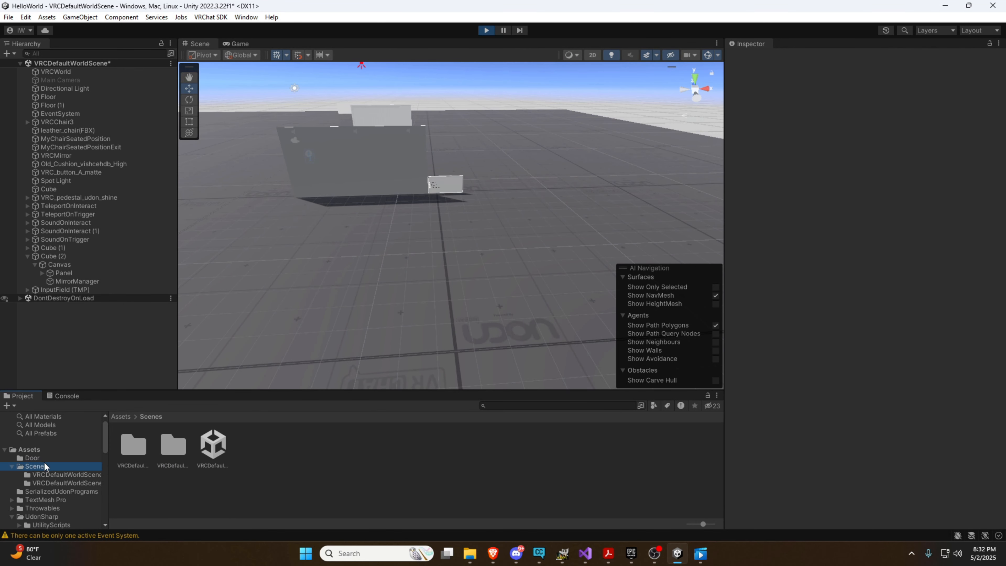
left_click(31, 457)
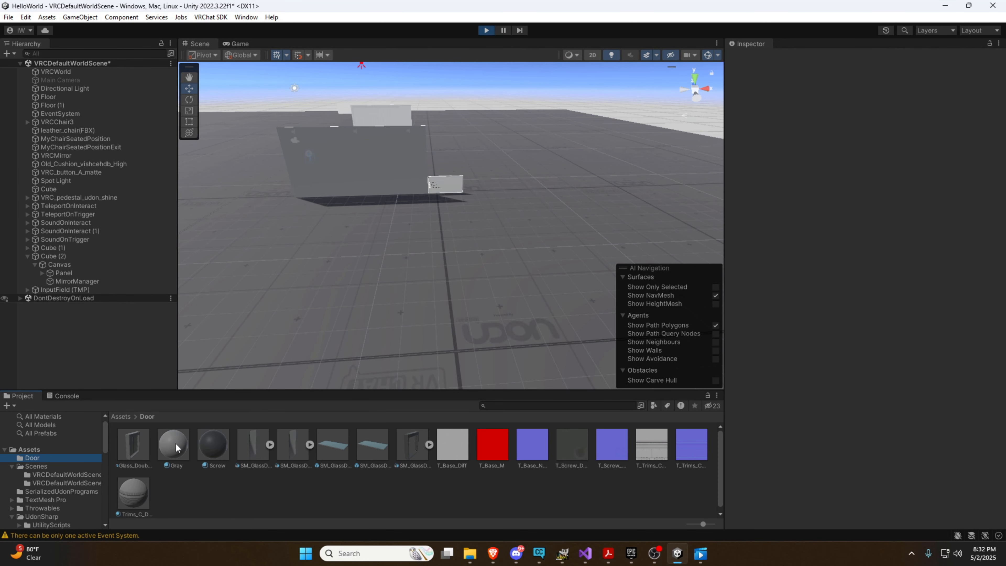
left_click_drag(129, 451, 295, 319)
key("w")
mouse_move(440, 298)
right_mouse_down()
mouse_move(419, 300)
mouse_move(459, 248)
mouse_move(520, 248)
mouse_move(299, 273)
mouse_move(433, 305)
mouse_move(426, 276)
mouse_move(425, 286)
right_mouse_up()
key("q")
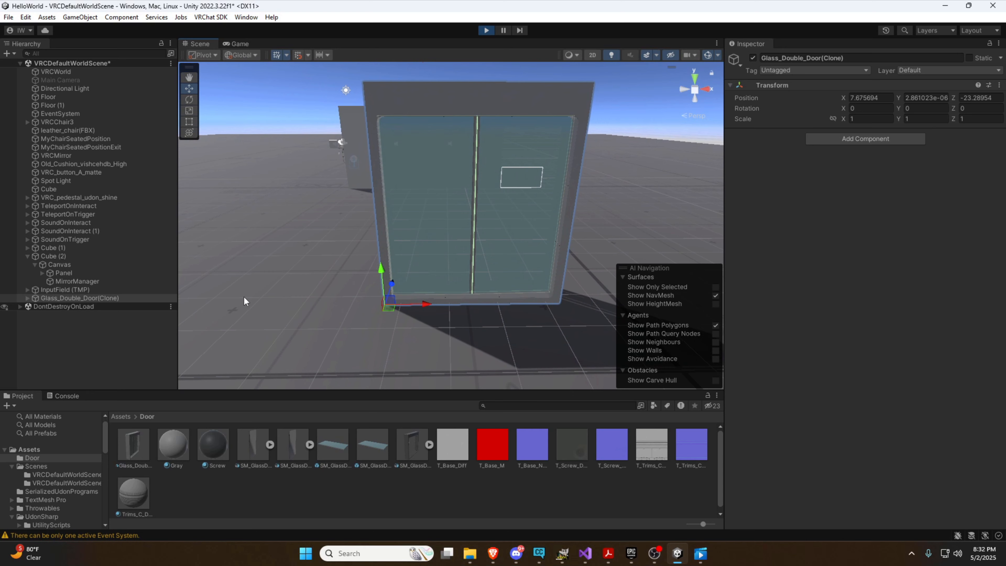
- Exit play mode and start it again with the glass double door in the scene
left_click(54, 298)
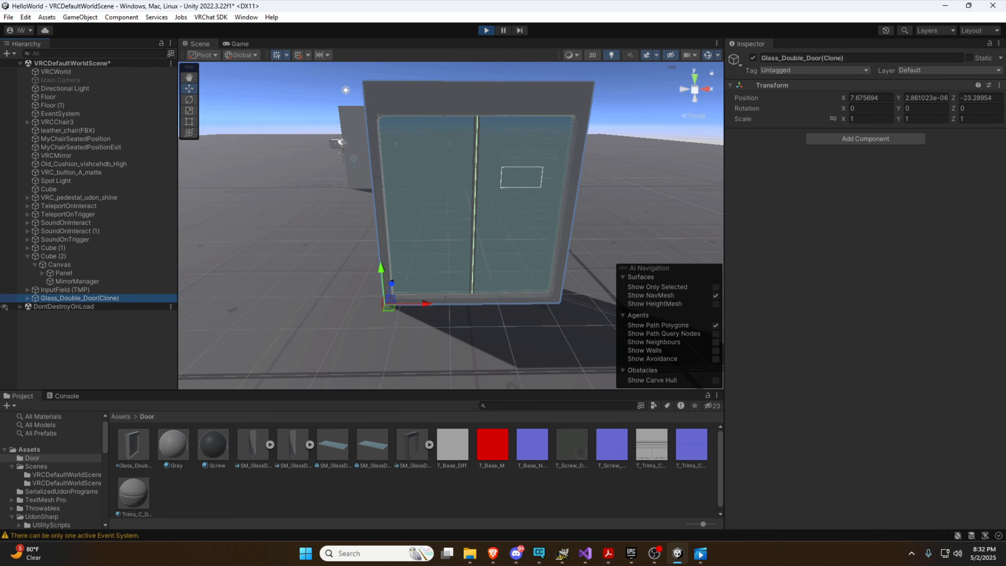
key("ctrl+p")
left_click(481, 31)
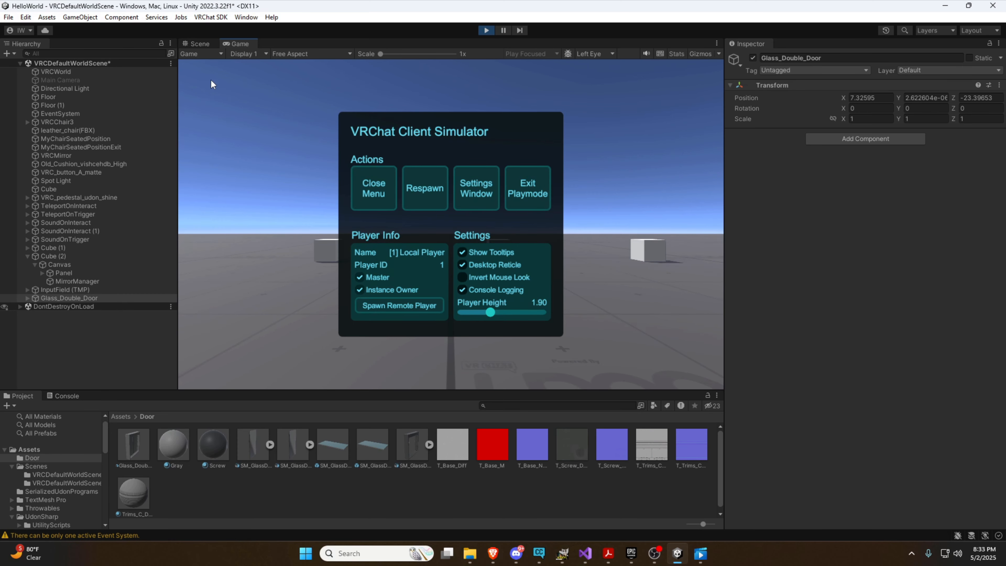
- In the Scene view, select the SM_GlassDoor_B panel and trigger its networked door script's interaction twice to test the double door
left_click(195, 44)
left_click(371, 228)
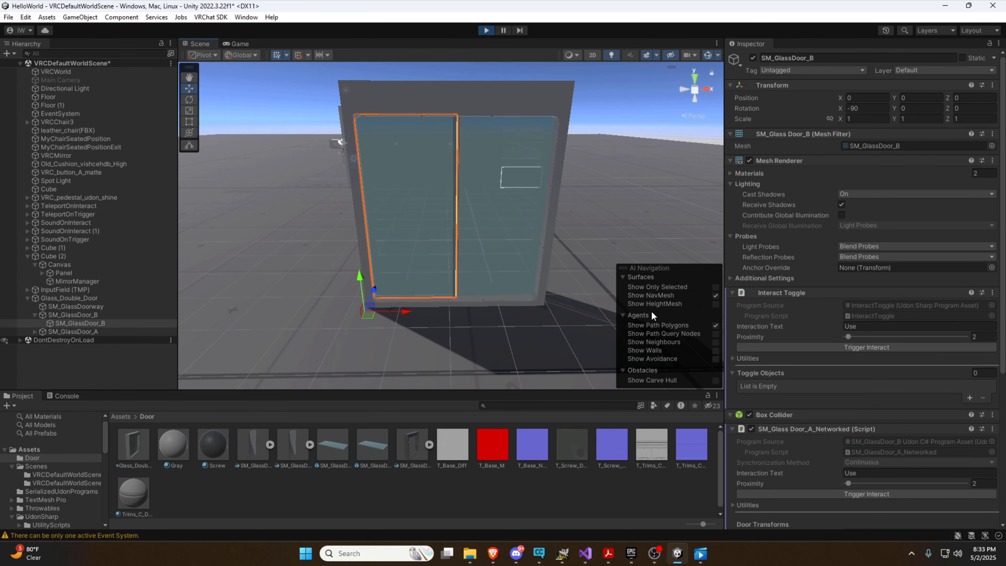
scroll(816, 356, "down", 5)
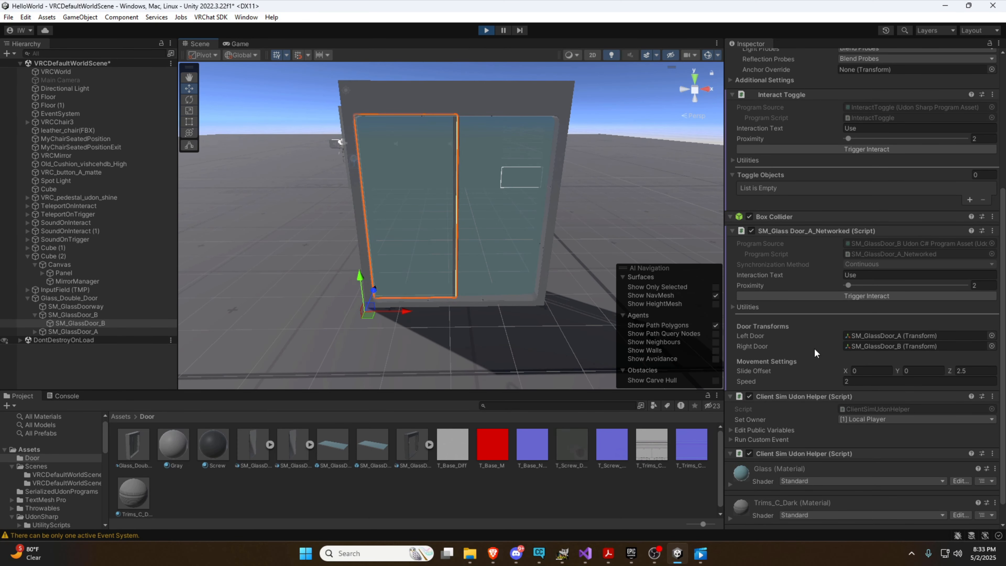
left_click(814, 295)
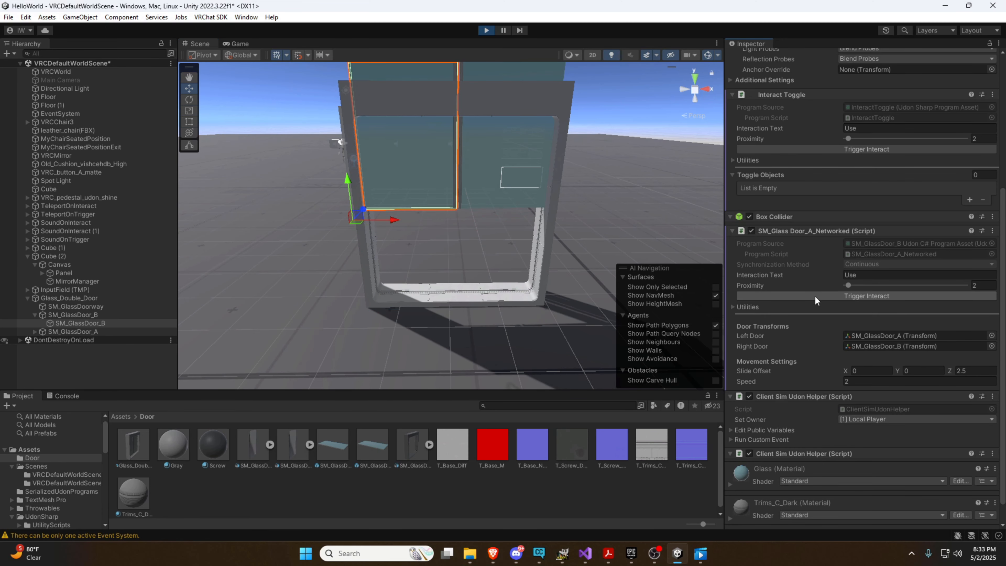
scroll(721, 274, "down", 3)
left_click(789, 295)
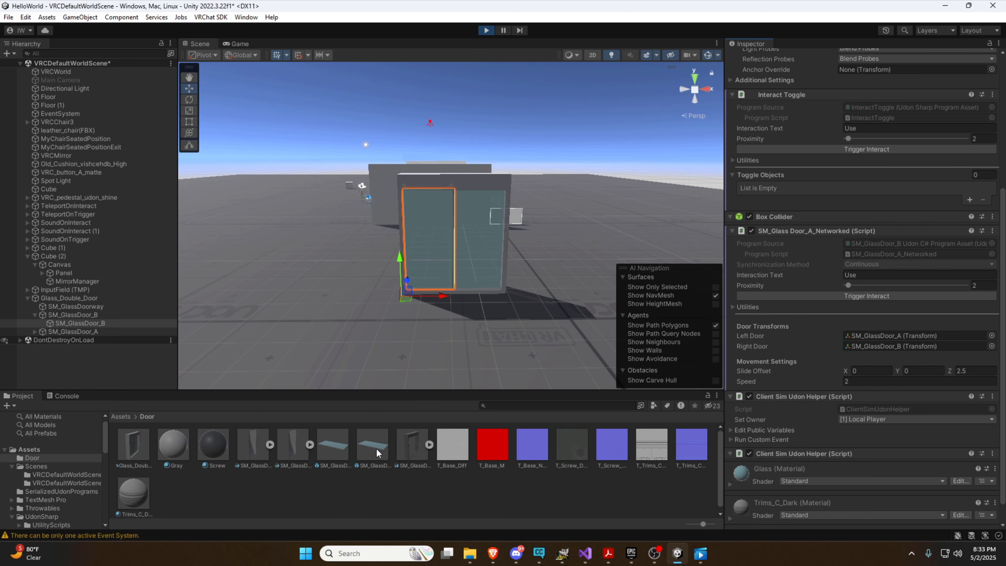
- Place the networked single glass door prefab on the floor beside the double door in the running scene
mouse_move(375, 448)
left_mouse_down()
mouse_move(569, 302)
mouse_move(566, 324)
left_mouse_up()
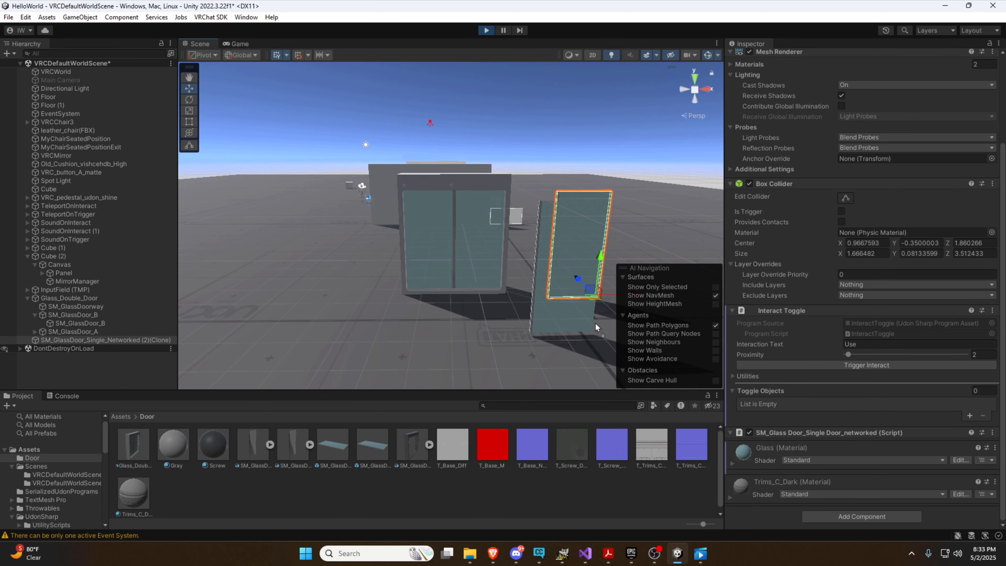
left_click_drag(646, 235, 645, 232, "alt")
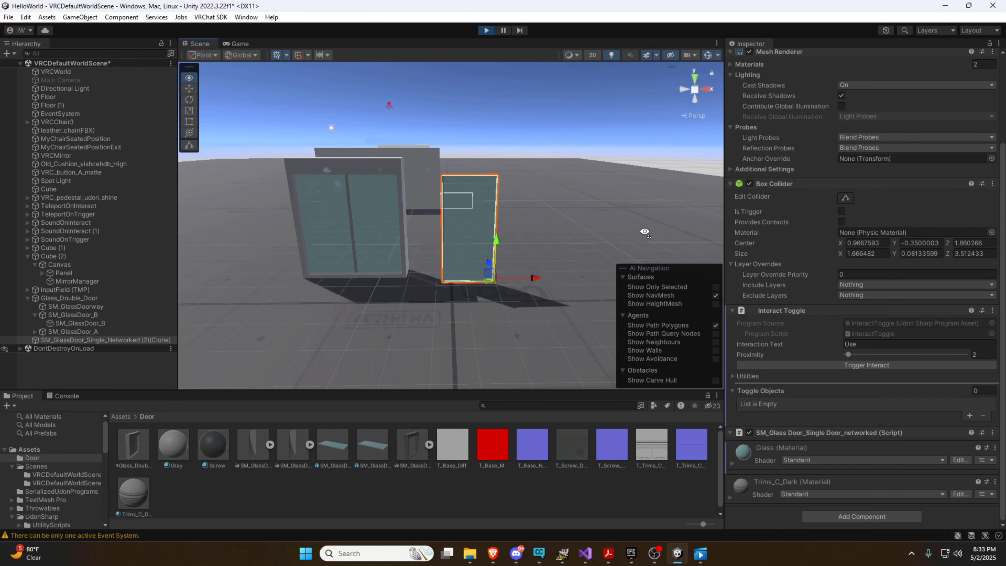
right_click_drag(644, 232, 644, 231)
key("d")
- Place the non-networked single glass door prefab beside the networked one, shift it closer, and inspect both doors' scripts
mouse_move(365, 440)
left_mouse_down()
mouse_move(422, 327)
mouse_move(485, 273)
mouse_move(466, 282)
left_mouse_up()
key("a")
right_click_drag(479, 328, 478, 328)
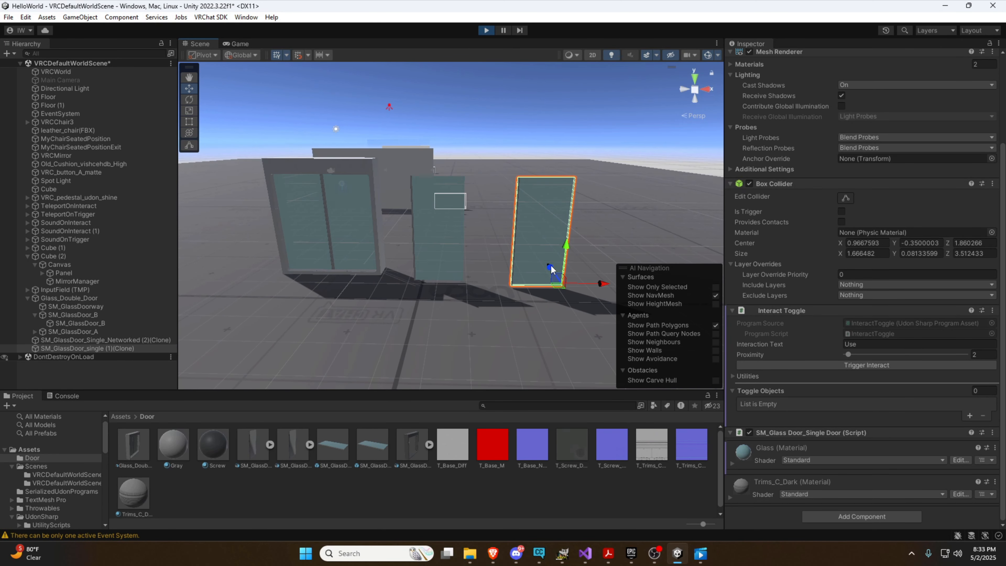
mouse_move(600, 283)
left_mouse_down()
mouse_move(574, 286)
mouse_move(585, 285)
left_mouse_up()
left_click(464, 262)
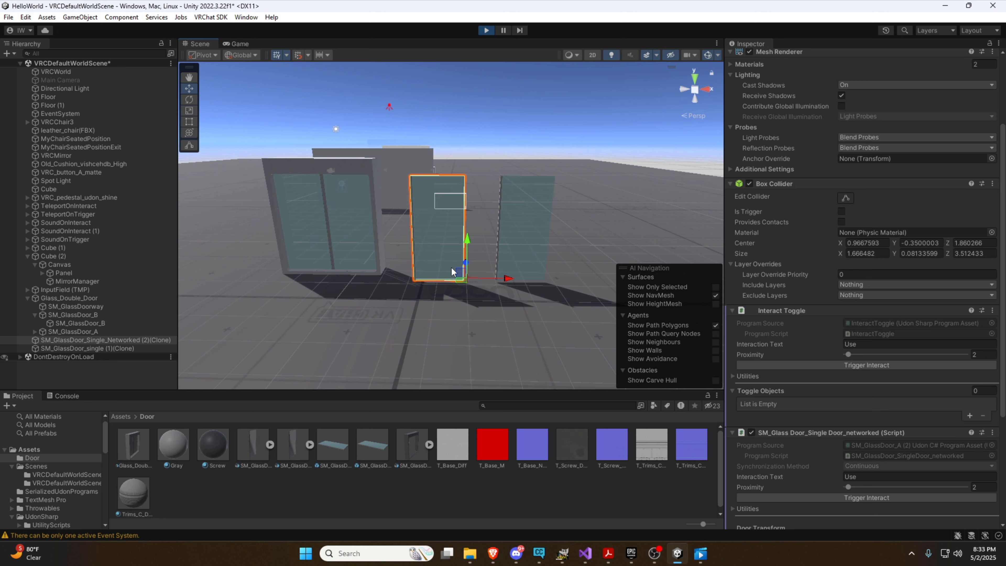
left_click(517, 247)
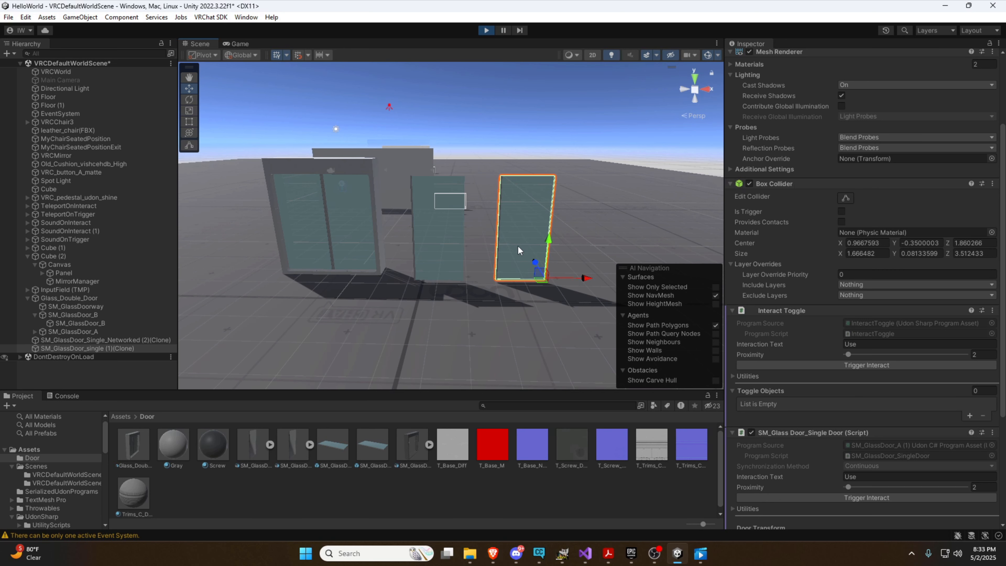
key("a")
right_click_drag(518, 245, 526, 241)
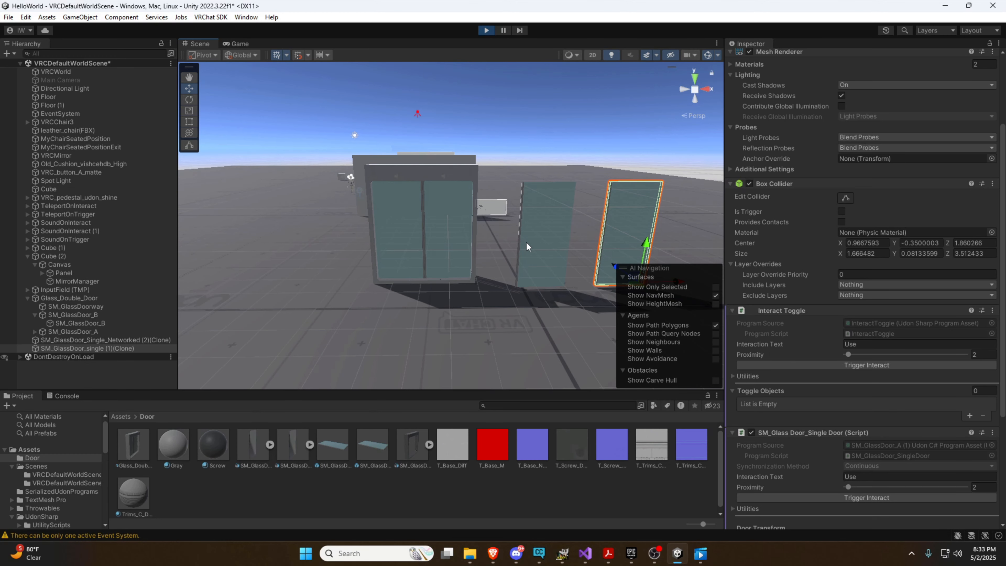
- Exit play mode and place the networked and non-networked single glass door prefabs in a row beside the double door
key("ctrl+p")
mouse_move(435, 334)
left_mouse_down("alt")
mouse_move(373, 335)
mouse_move(434, 335)
left_mouse_up("alt")
left_click_drag(462, 286, 482, 262)
left_click_drag(348, 444, 533, 266)
left_click(531, 291)
right_click_drag(522, 298, 510, 302)
key("d")
key("w")
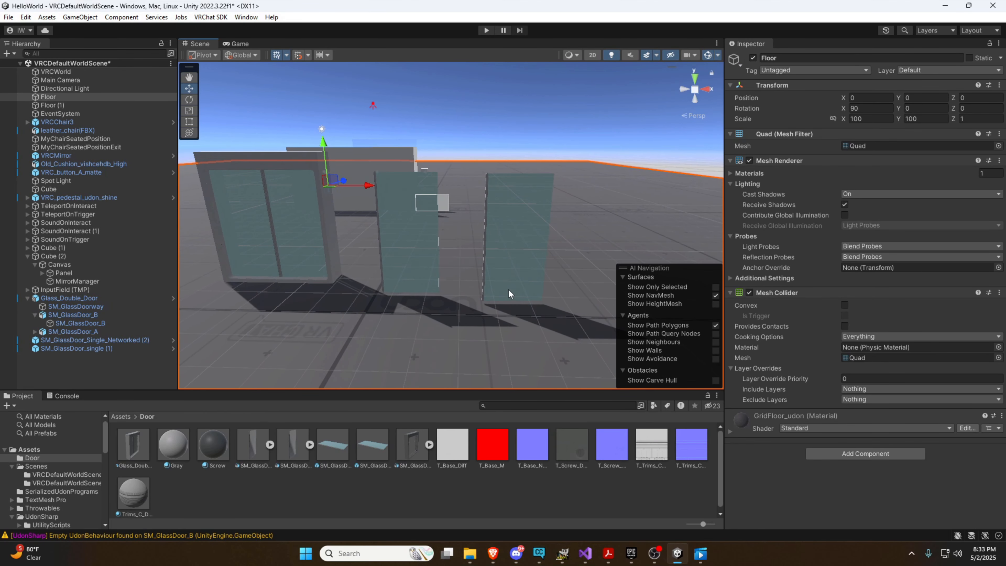
- Shift the networked and non-networked single glass doors along their depth to line them up with the double door
left_click(509, 288)
left_click_drag(509, 288, 538, 362, "alt")
left_click(381, 275)
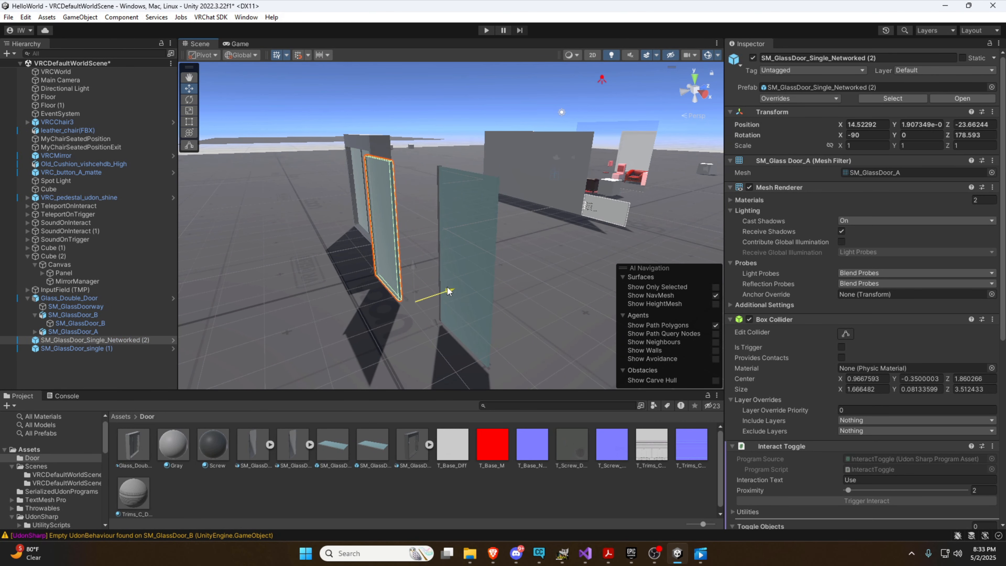
left_click_drag(447, 287, 468, 287)
left_click(475, 328)
left_click_drag(531, 352, 533, 353)
left_click(358, 300)
left_click_drag(358, 300, 559, 290, "alt")
scroll(475, 278, "down", 4)
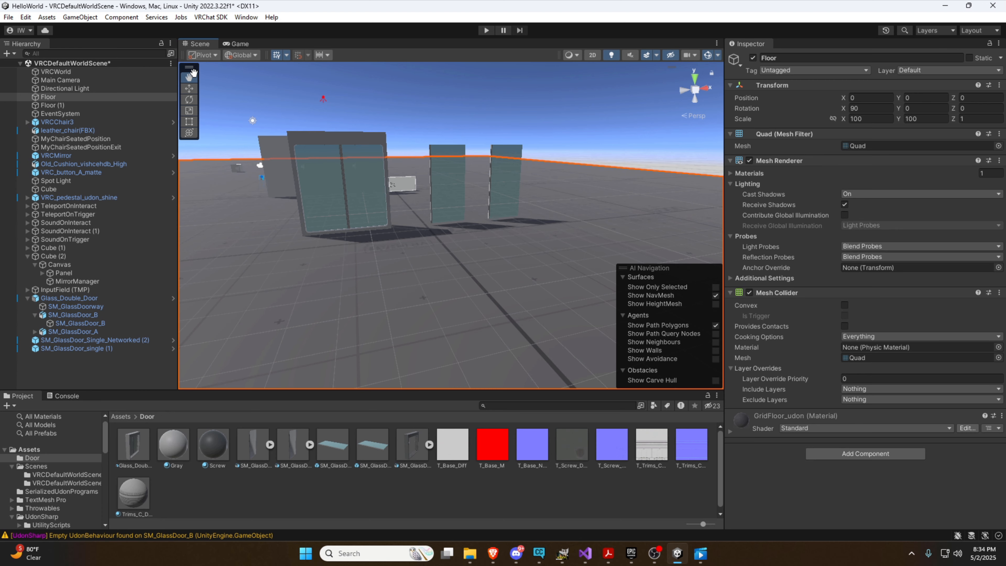
- Create a new cube 3D object over the open floor beyond the single glass doors
left_click(189, 88)
right_click_drag(364, 264, 331, 224)
key("s")
key("d")
key("w")
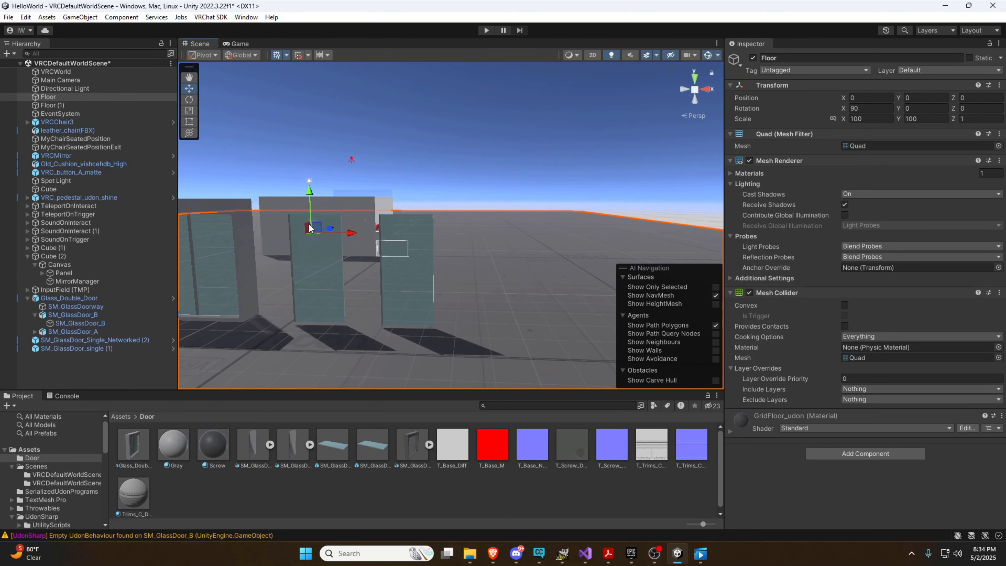
key("d")
right_click_drag(427, 279, 441, 287)
key("w")
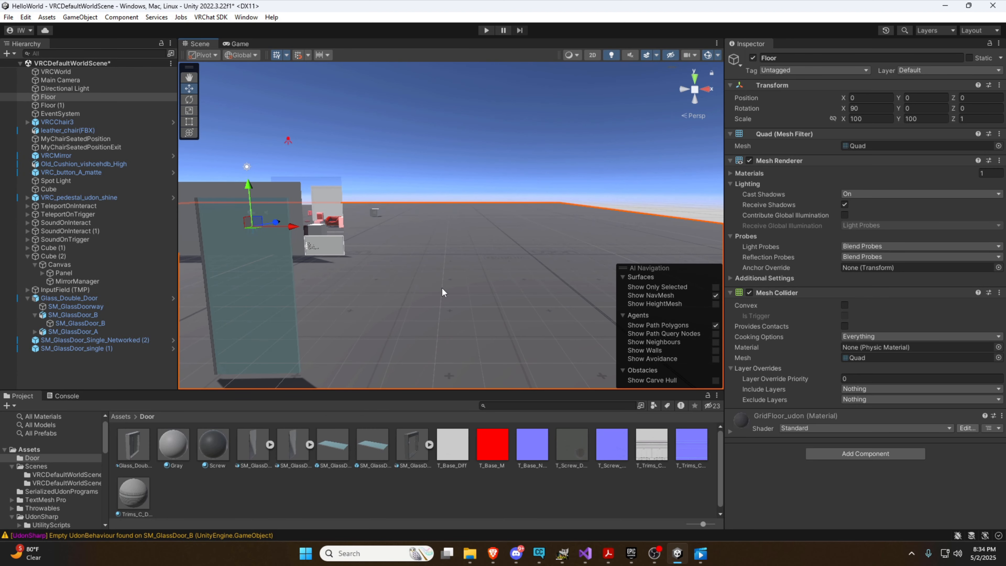
left_click(7, 53)
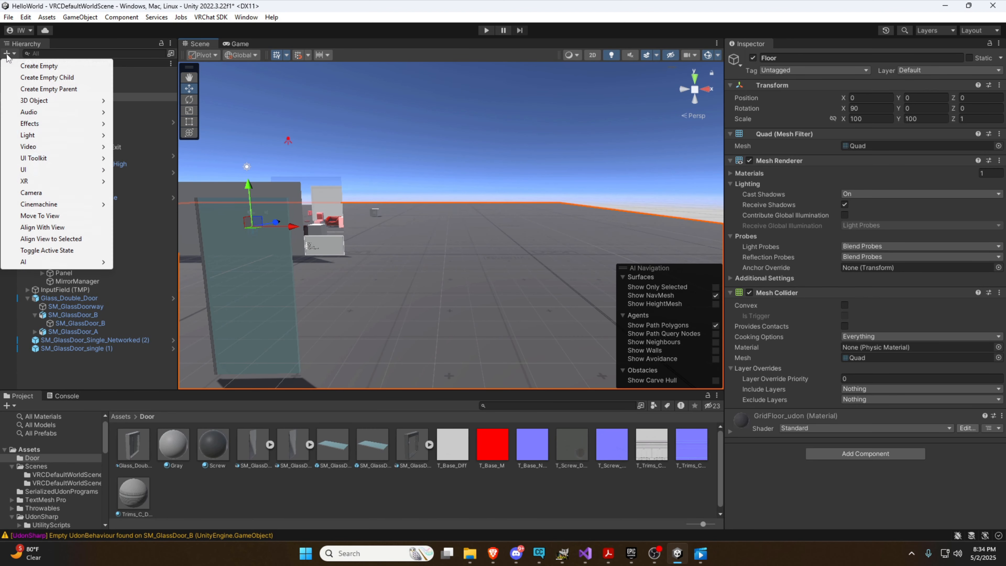
mouse_move(43, 112)
mouse_move(74, 101)
left_click(158, 102)
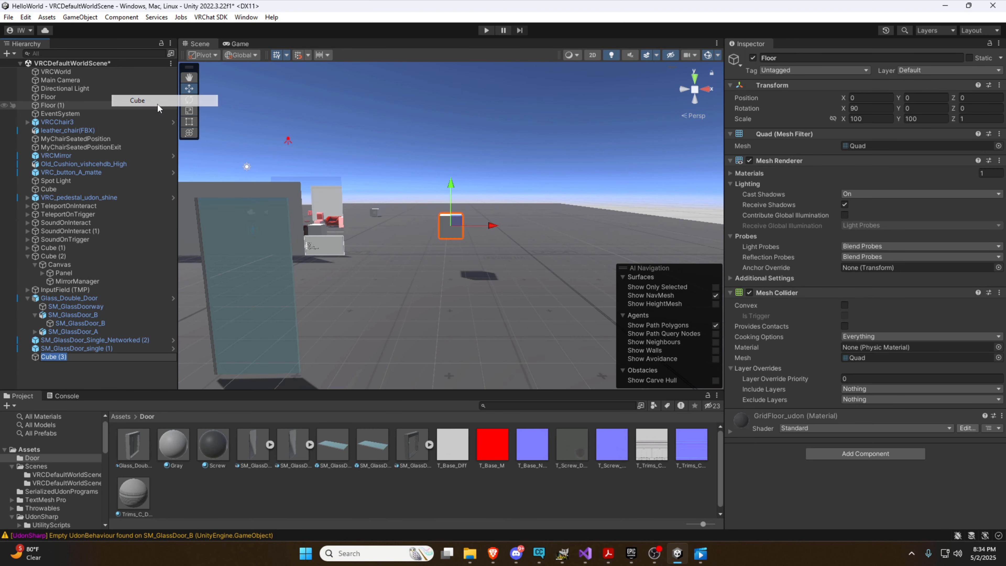
- Move the new cube to Z -23.44 in line with the doors and scale it to about 2.46 in Y and 0.28 in Z
right_click_drag(357, 206, 380, 230)
key("d")
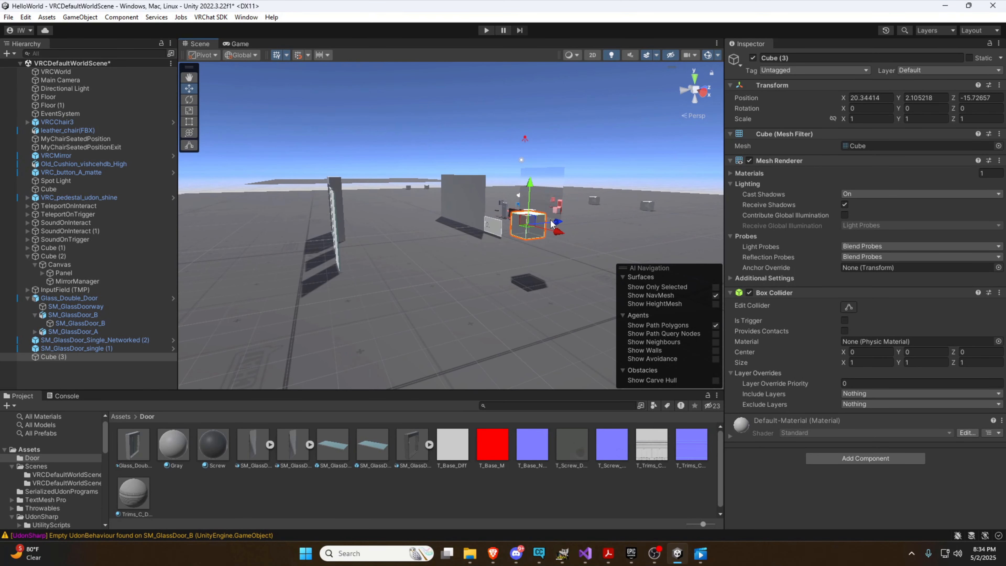
left_click_drag(559, 219, 378, 250)
key("r")
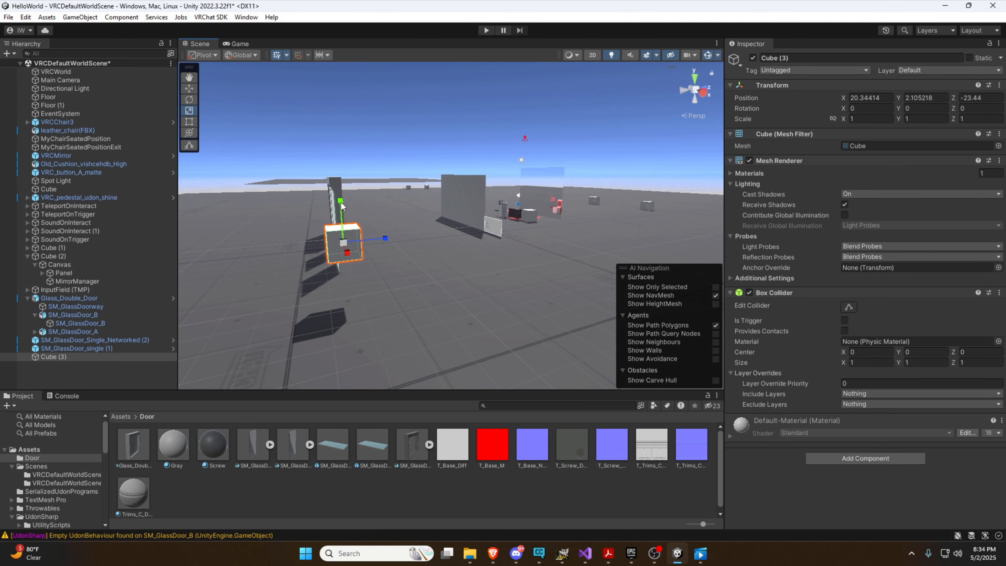
left_click_drag(340, 202, 339, 148)
left_click_drag(387, 242, 355, 243)
- Lower the upright cube toward the floor to Y 1.36
right_click_drag(392, 216, 591, 220)
key("w")
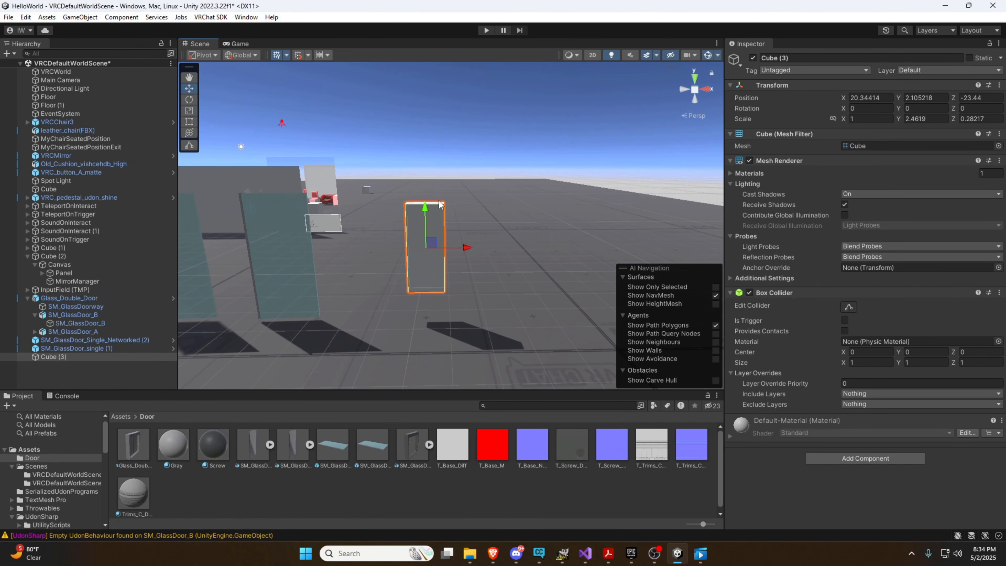
left_click_drag(427, 208, 427, 234)
- Examine the Single Door script's transform, slide offset, speed and lock settings on the non-networked single glass door
right_click_drag(467, 178, 464, 190)
key("a")
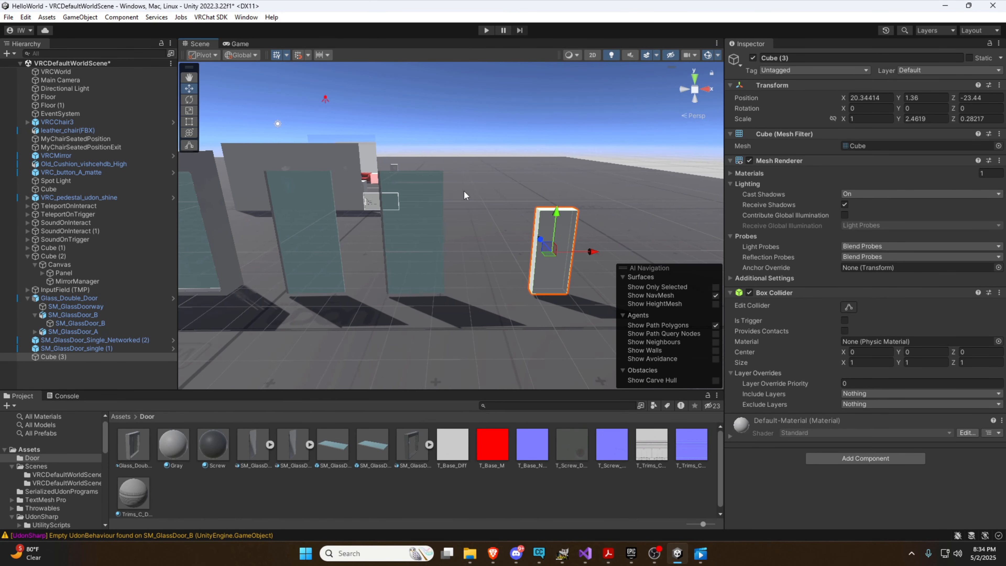
left_click(430, 240)
scroll(840, 389, "down", 5)
scroll(840, 389, "down", 5)
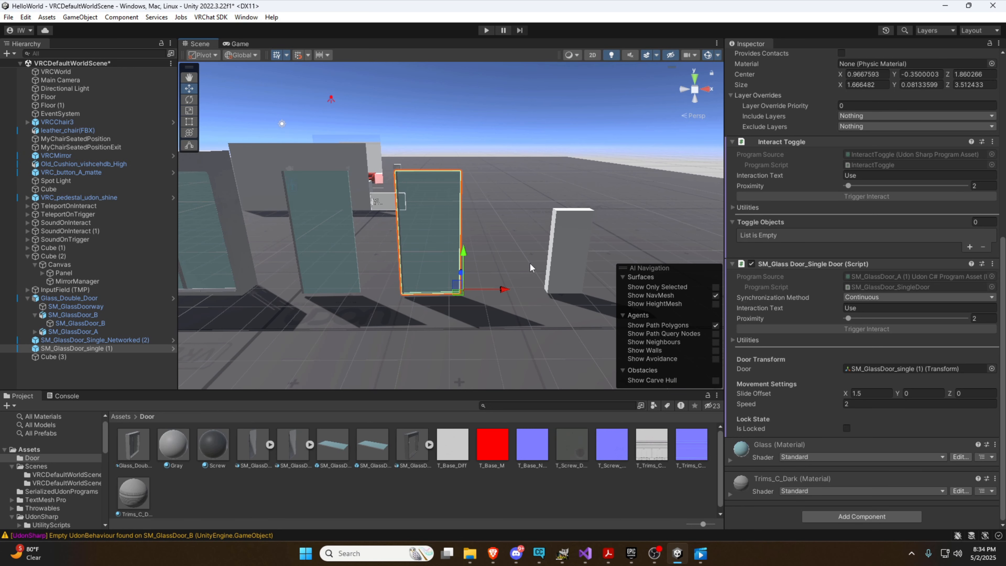
- Add the Interact Toggle component to the upright cube and collapse its settings
left_click(578, 268)
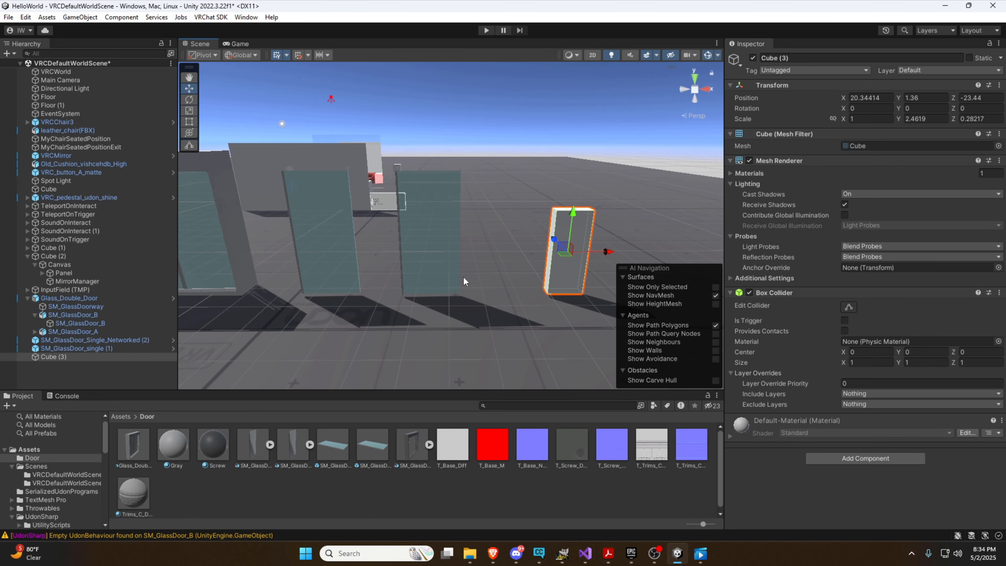
right_click_drag(530, 282, 356, 282)
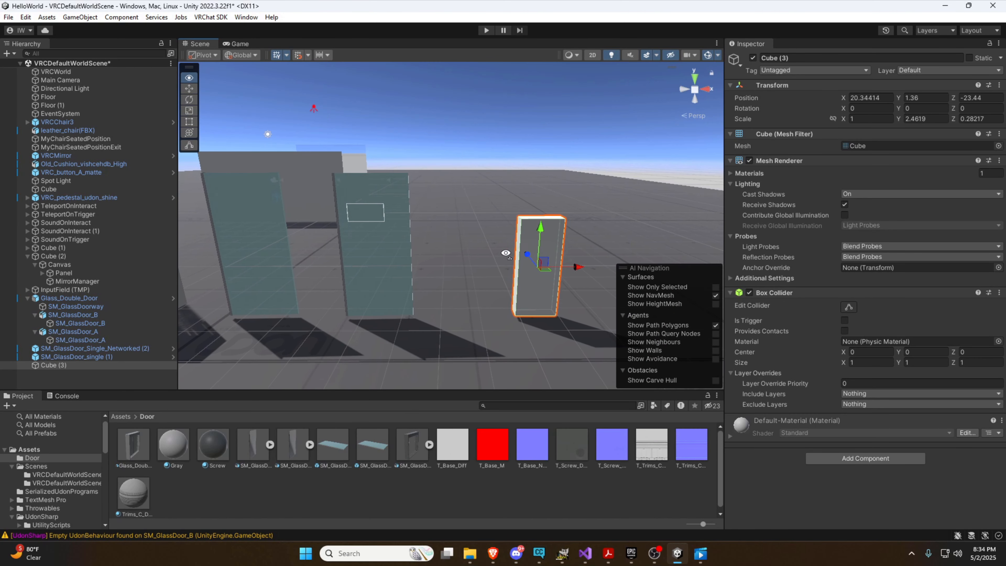
right_click_drag(505, 252, 506, 257)
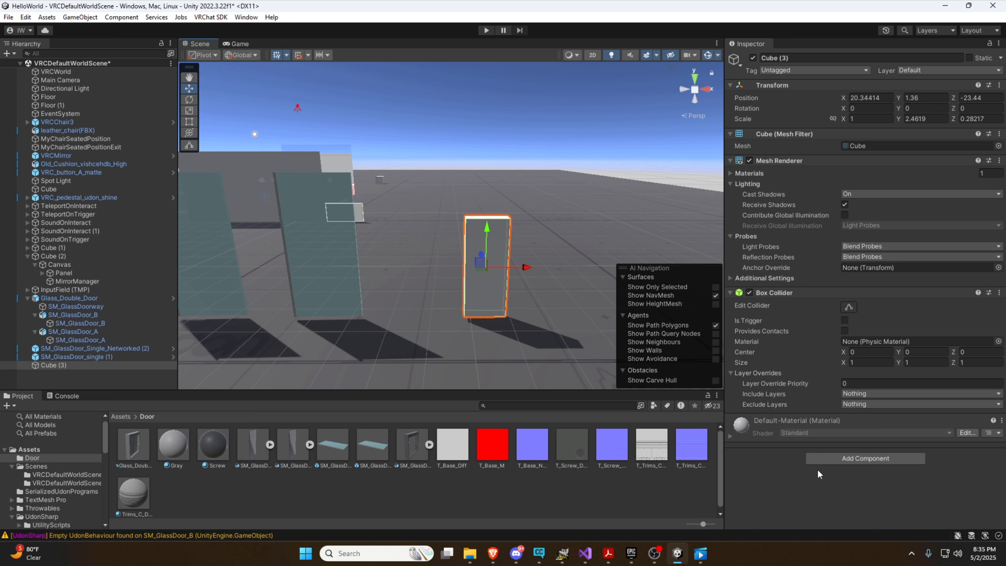
left_click(826, 459)
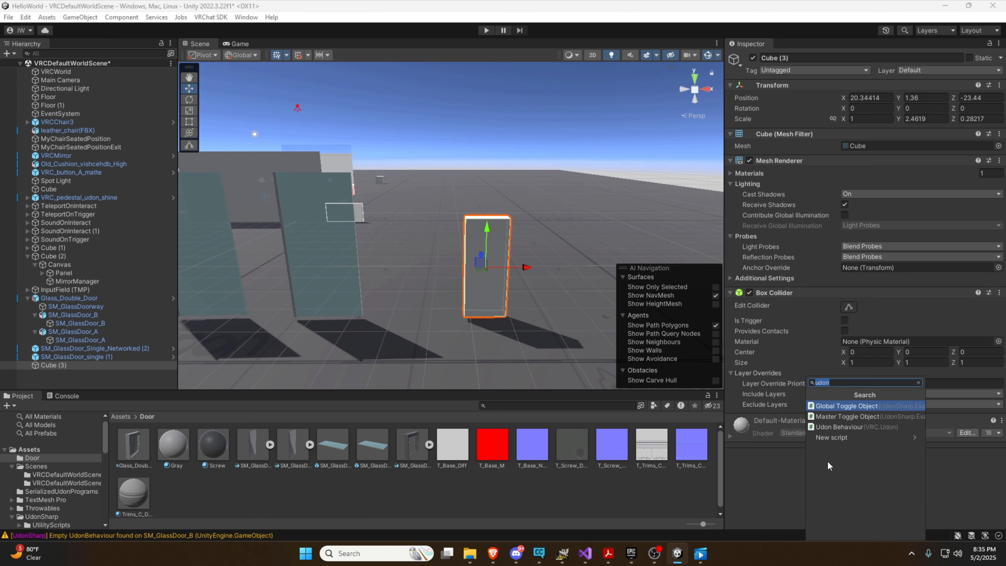
type("toggle")
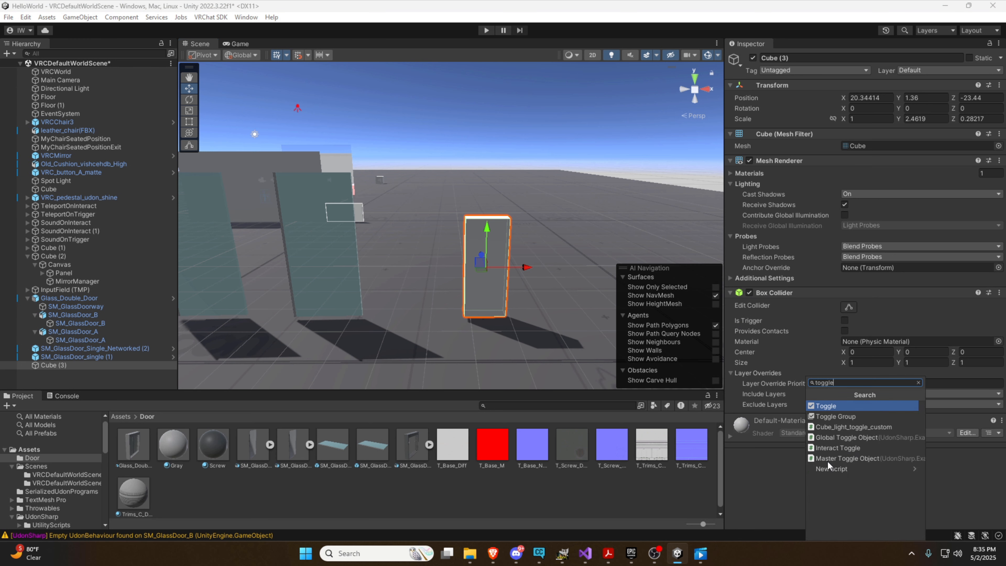
left_click(843, 449)
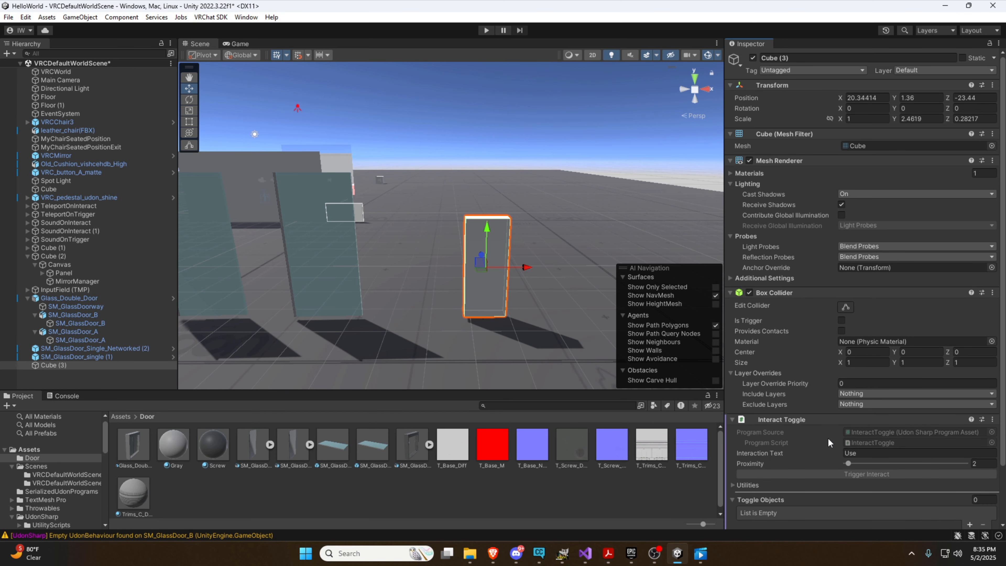
scroll(829, 442, "down", 3)
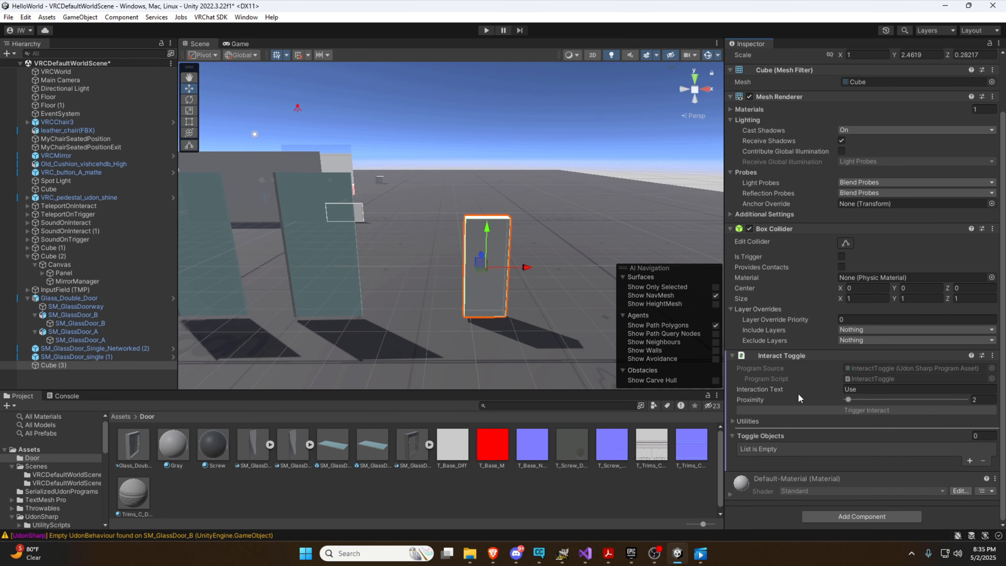
left_click(862, 389)
left_click(734, 356)
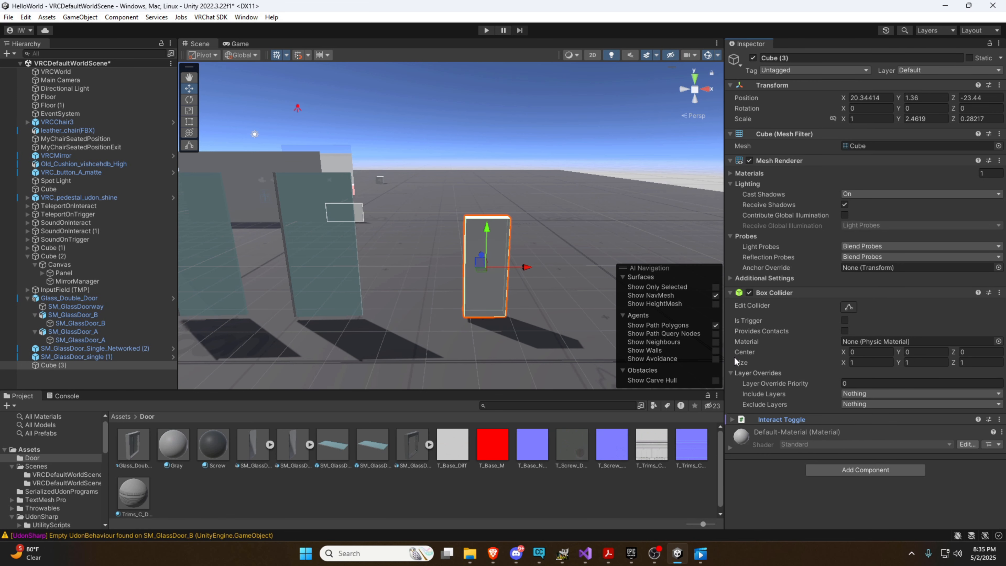
- Add an Udon Behaviour component to the cube and create a new Udon C# program asset for it
left_click(840, 466)
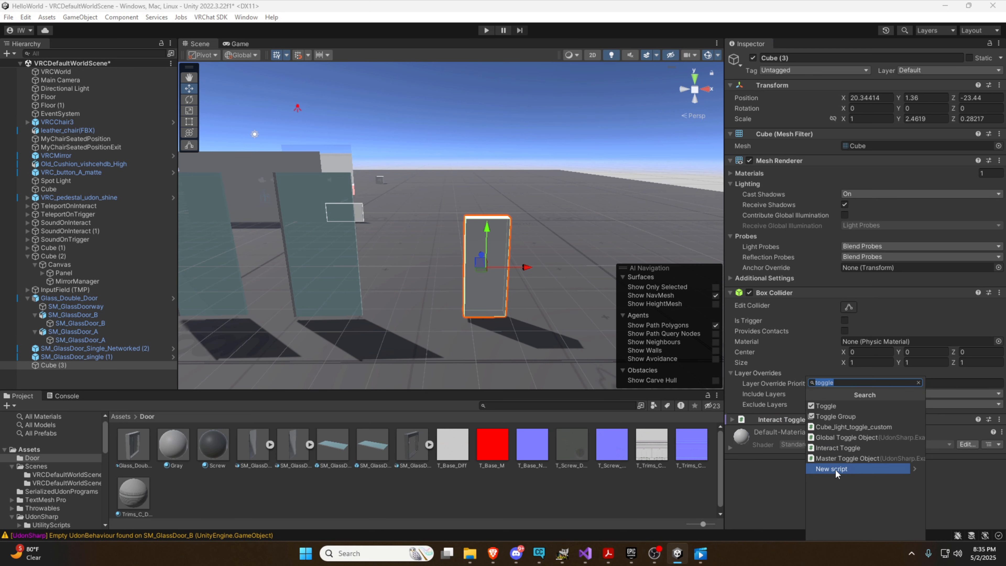
type("udon")
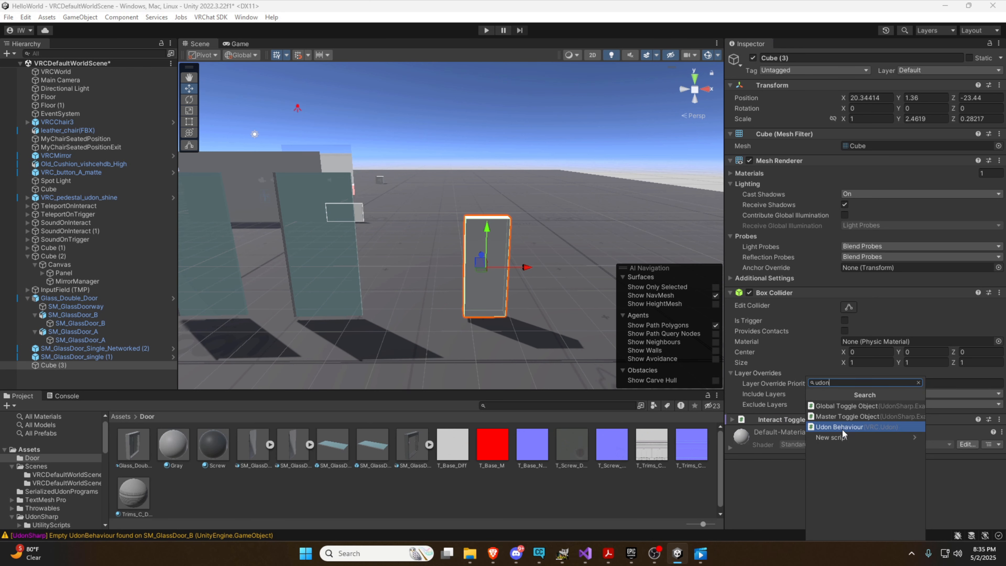
left_click(855, 426)
scroll(911, 463, "down", 2)
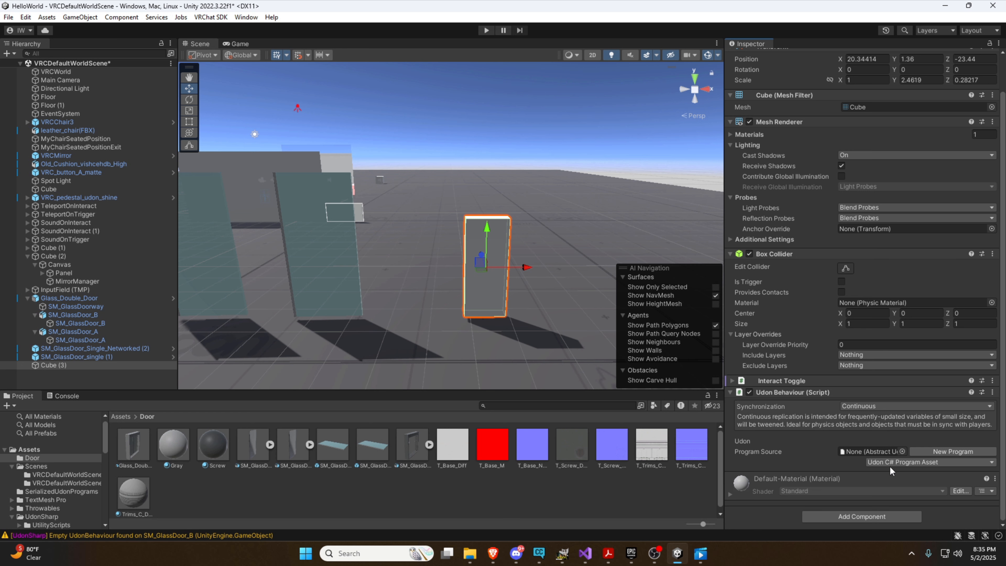
left_click(944, 452)
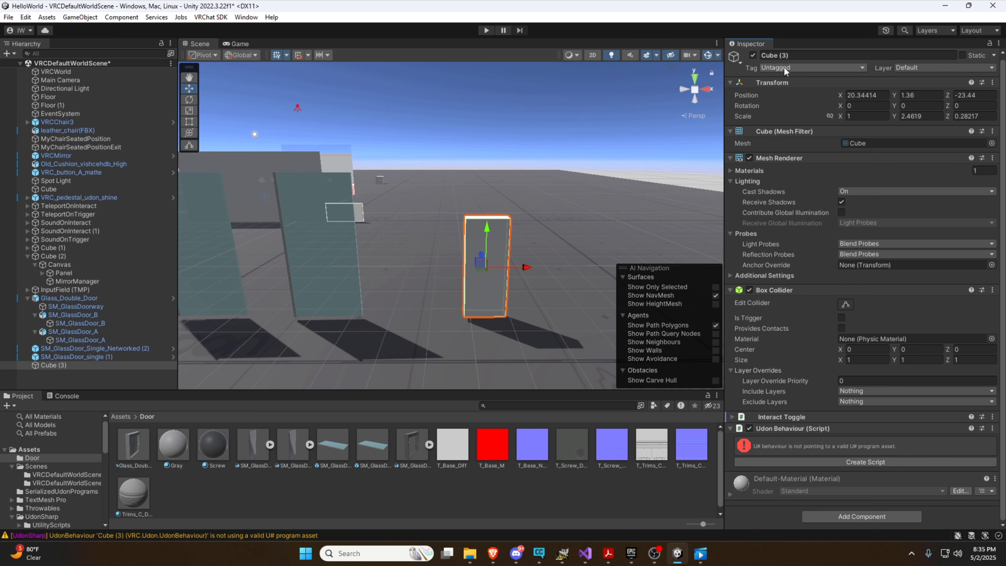
- Try to rename the upright cube to Single_door_local
left_click(780, 57)
triple_click(783, 54)
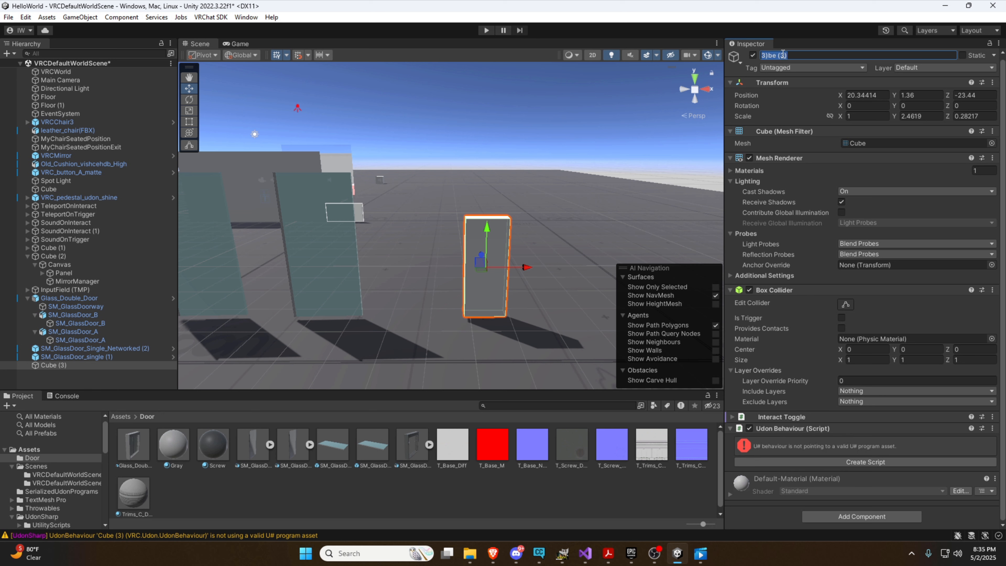
type("Do")
type("Single_Do")
type("or_local")
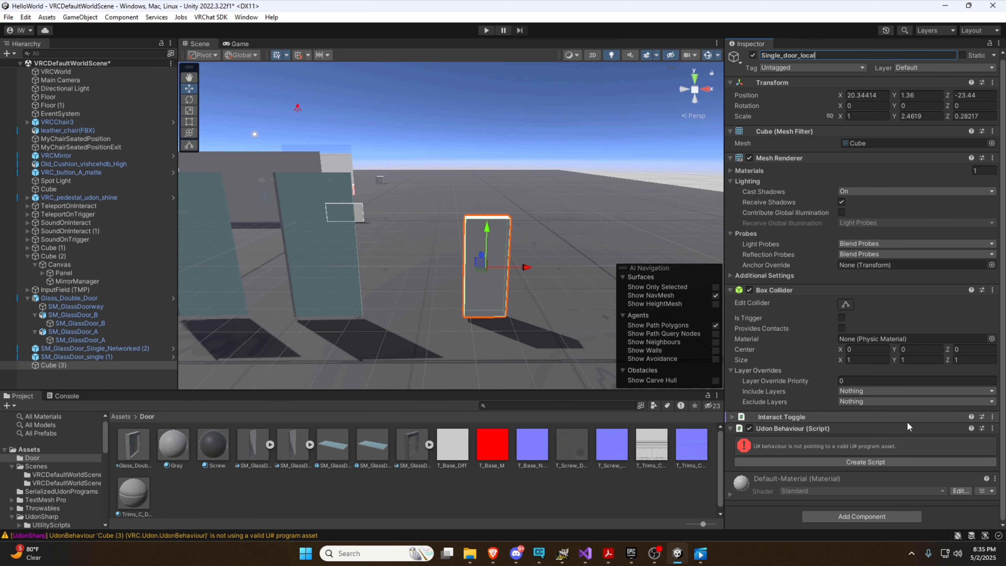
- Create a new UdonSharp script for the cube's Udon Behaviour and save it as Single_door_local
left_click(855, 462)
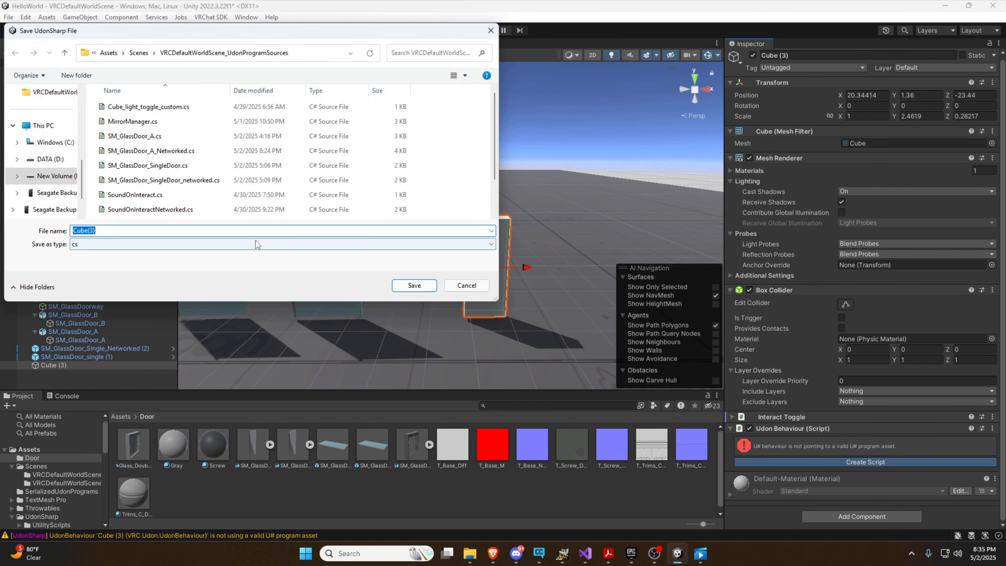
type("S")
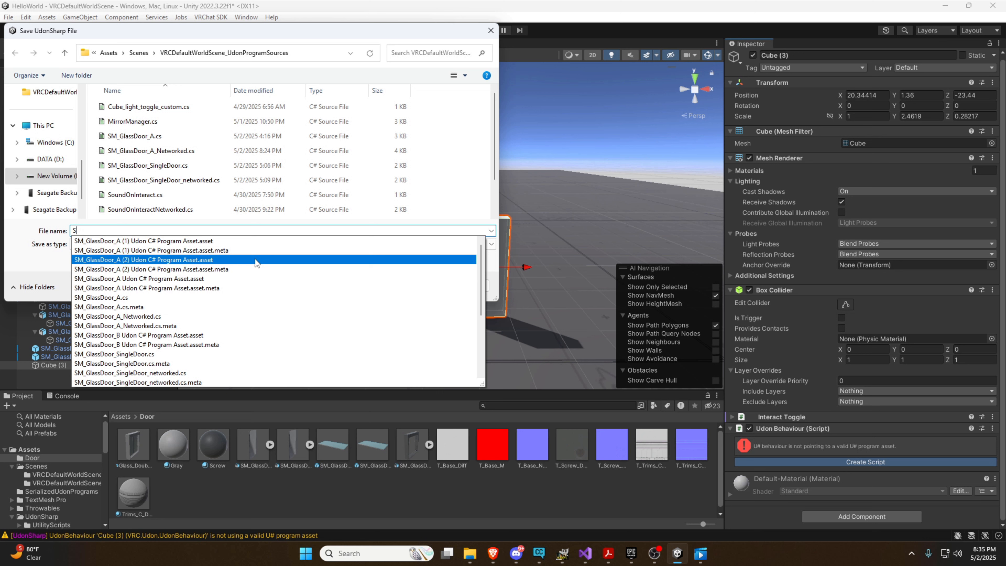
type("ung")
key("BackSpace")
key("BackSpace")
key("BackSpace")
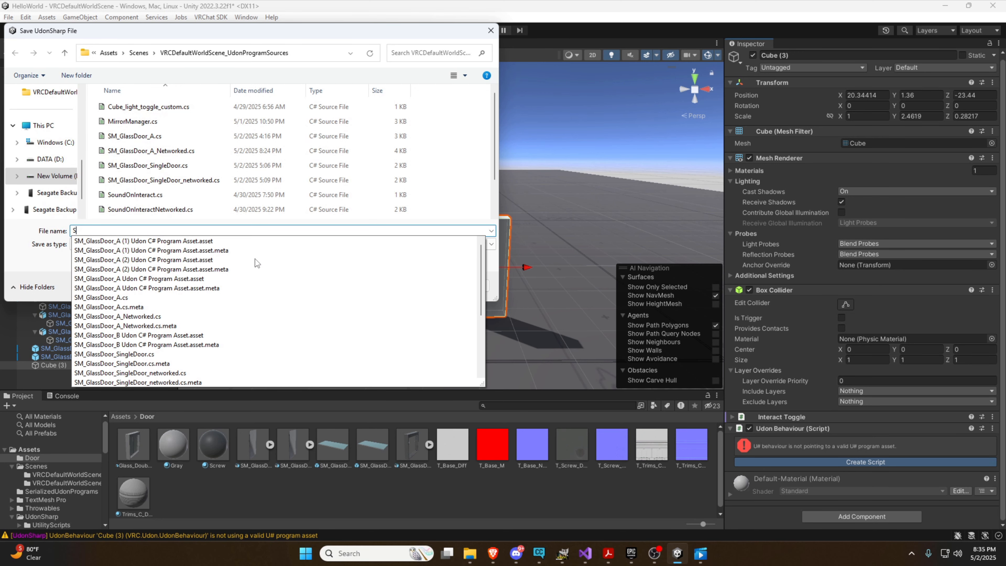
type("ingle_")
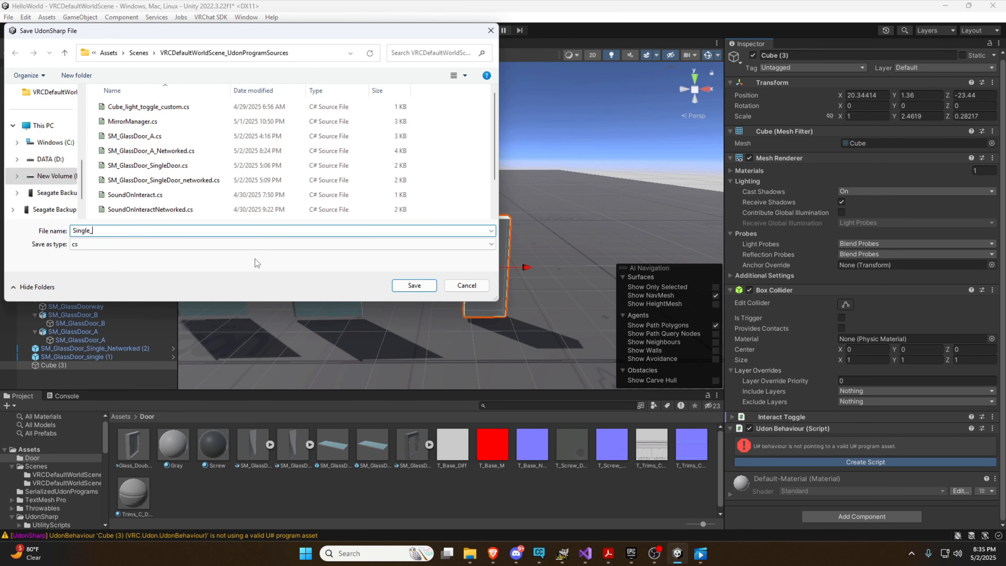
type("door_local")
key("Return")
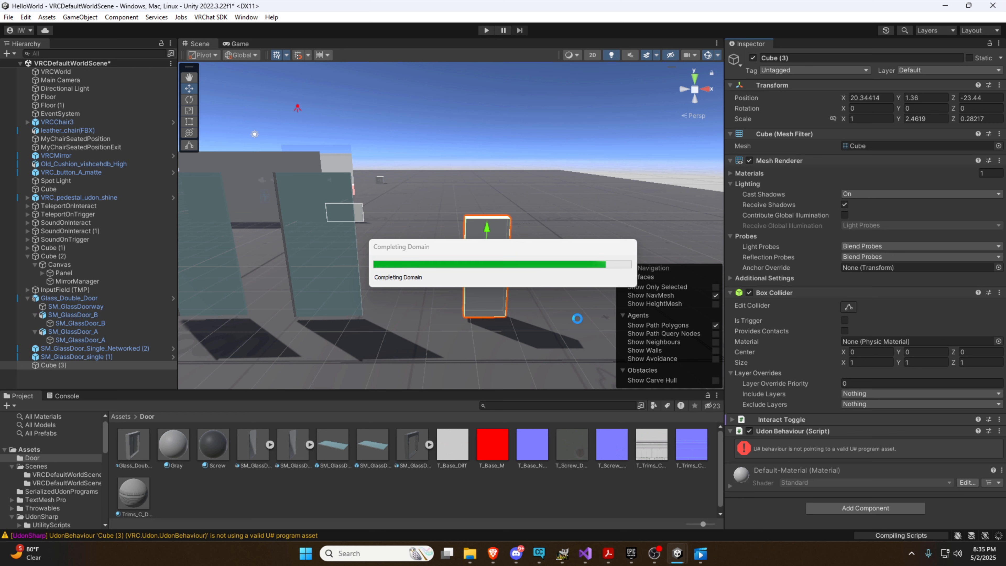
- Rename the upright cube object to Single_door_local
left_click(791, 59)
type("Single")
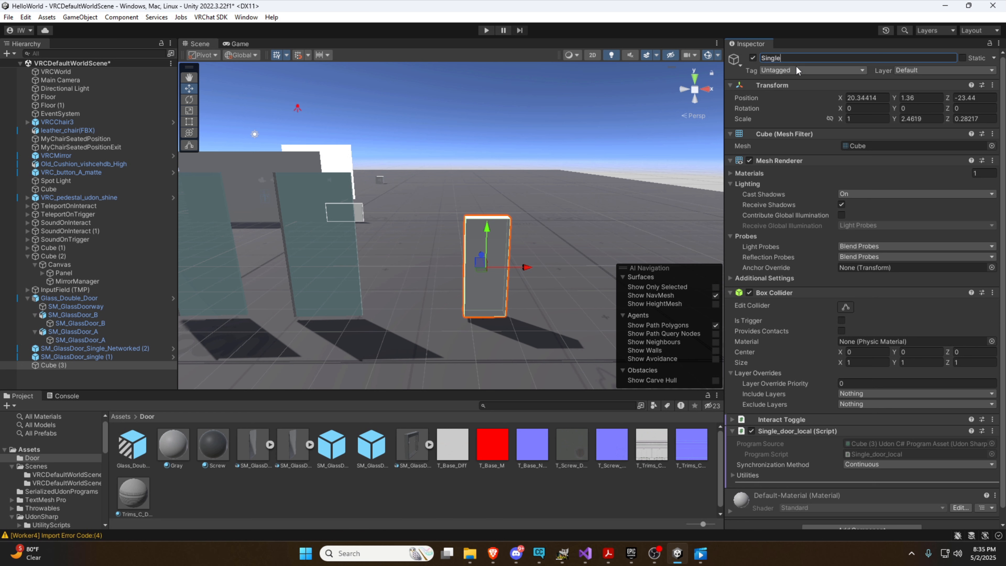
type("_door_local")
key("Return")
left_click(436, 277)
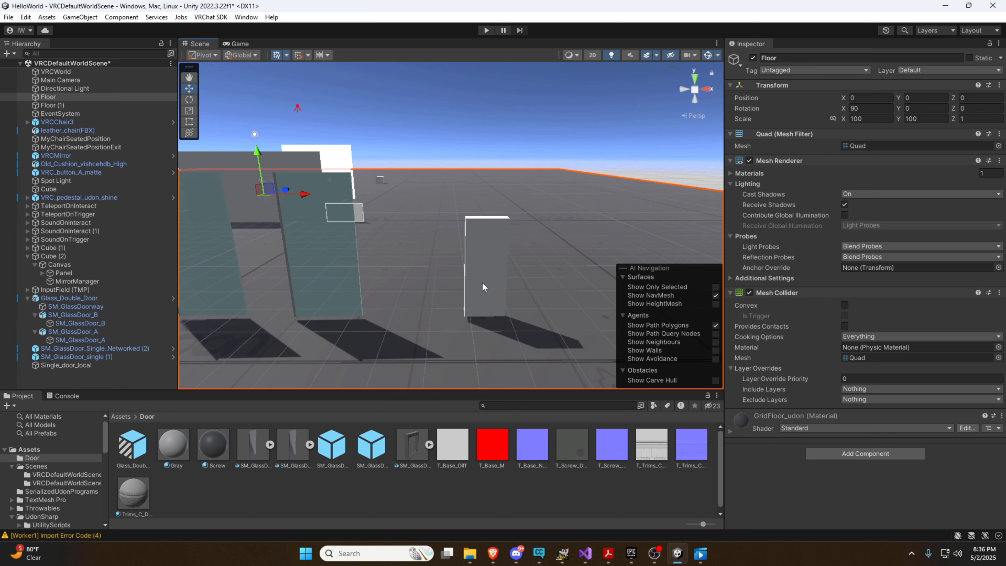
- Open the door's Single_door_local script in Visual Studio, replace the class body with the copied sliding-door code, save it, and return to Unity
left_click(481, 282)
scroll(794, 329, "down", 1)
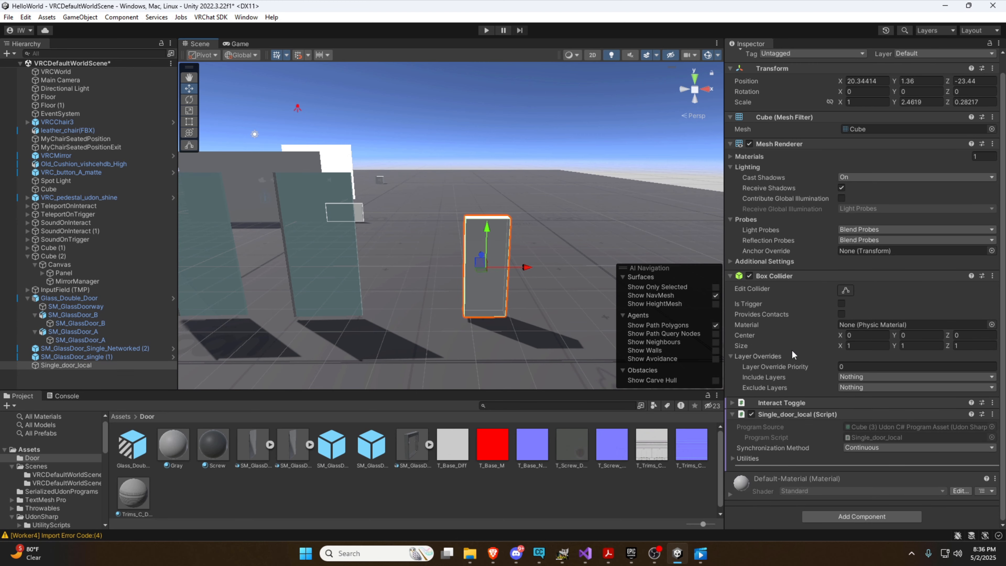
double_click(880, 437)
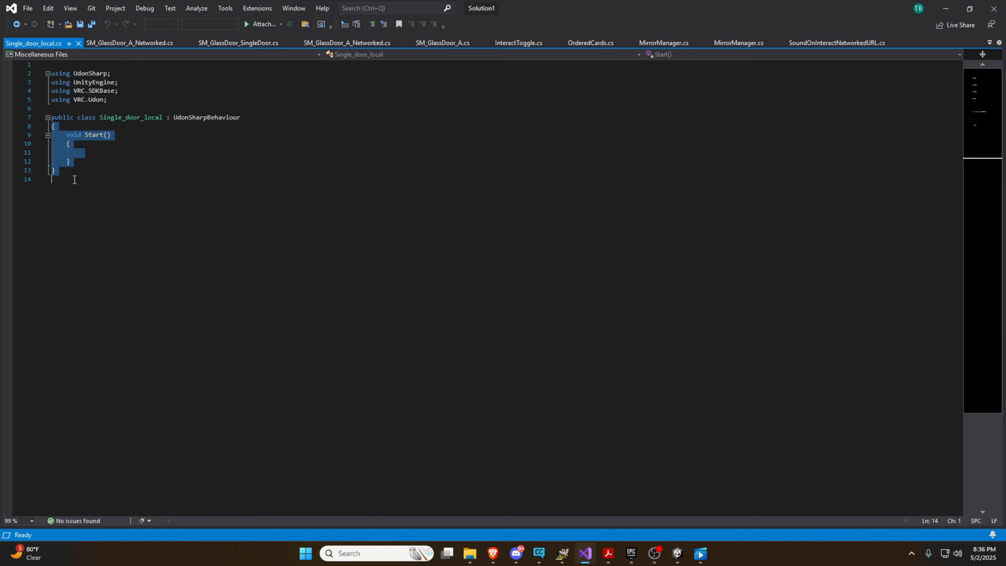
key("ctrl+v")
scroll(151, 205, "up", 8)
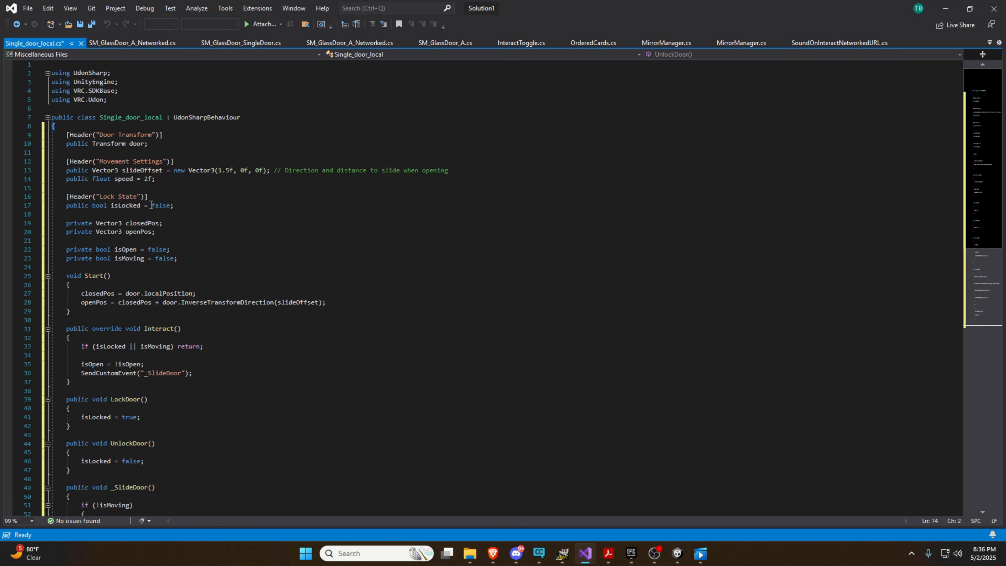
key("ctrl+s")
scroll(198, 206, "down", 2)
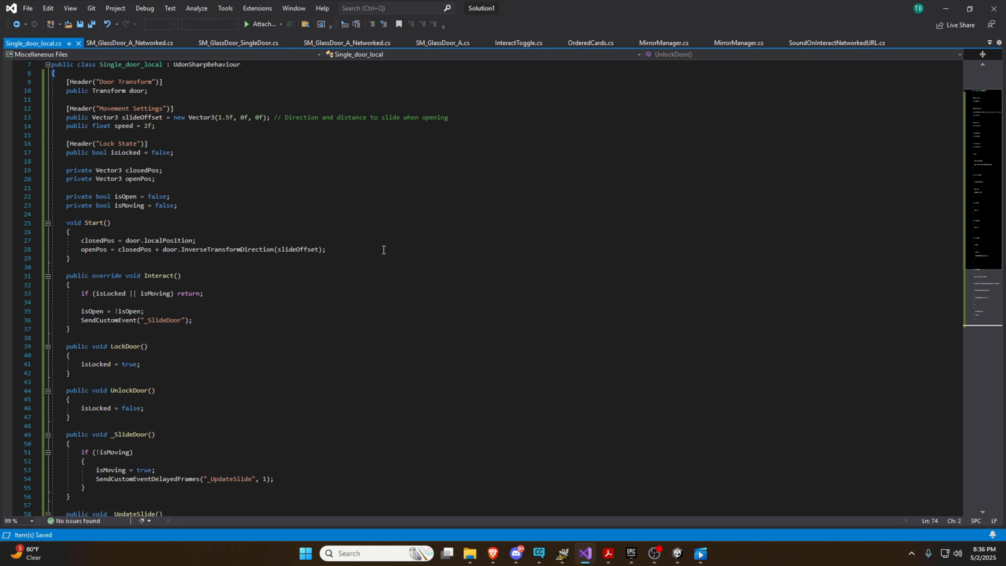
scroll(383, 249, "down", 8)
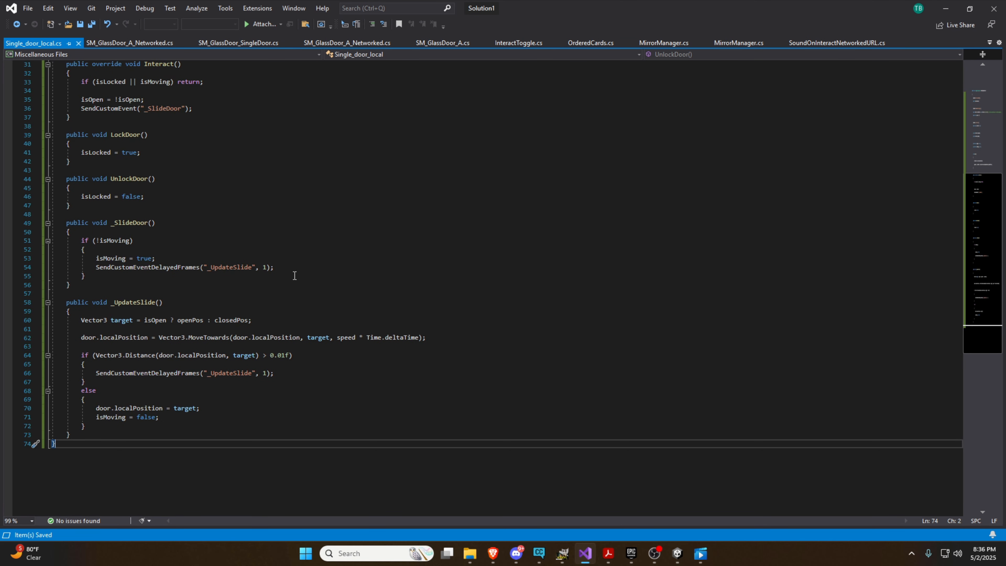
left_click(945, 9)
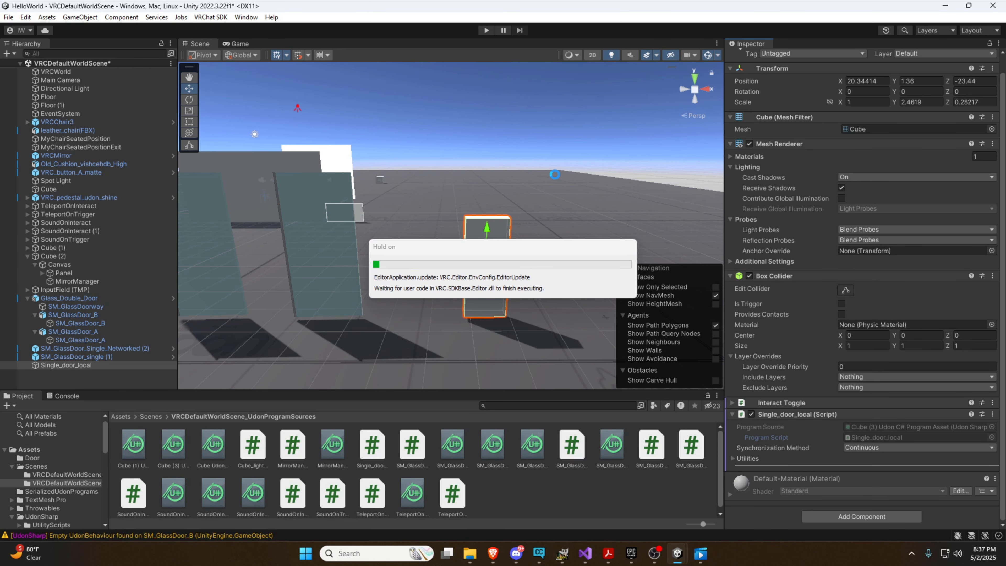
- Assign the Single_door_local object as the Door transform of its own Single_door_local script
scroll(807, 320, "down", 5)
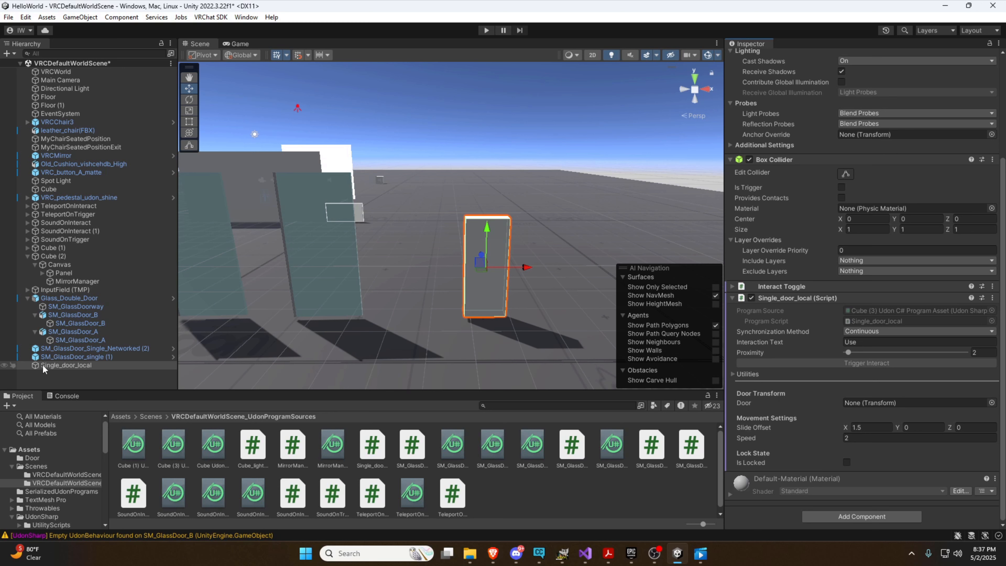
left_click_drag(66, 365, 806, 441)
left_click_drag(875, 407, 873, 402)
right_click_drag(557, 317, 550, 316)
key("d")
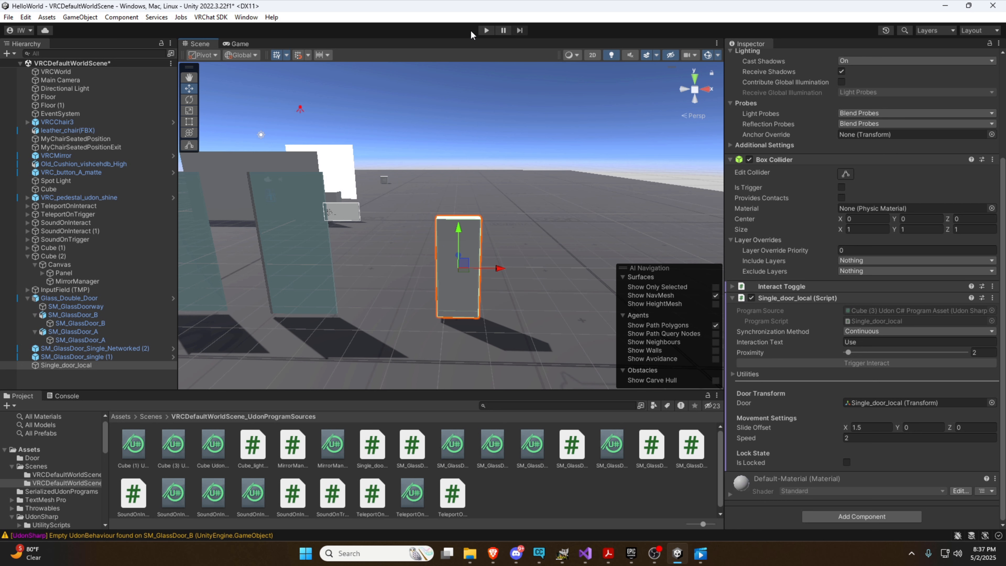
- Run the world in play mode and trigger the door's interaction twice to test its opening and closing in the Scene view
left_click(486, 30)
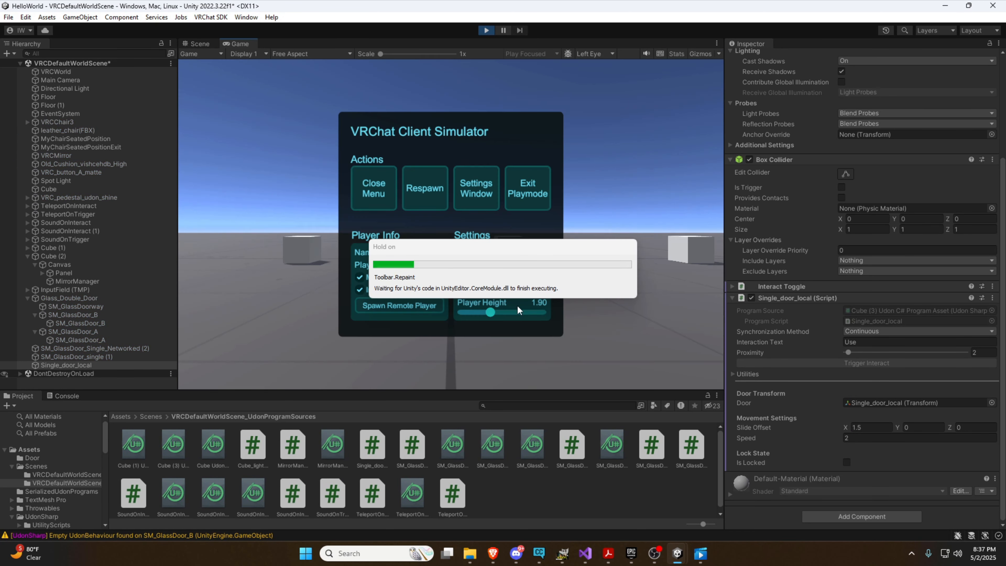
left_click(197, 44)
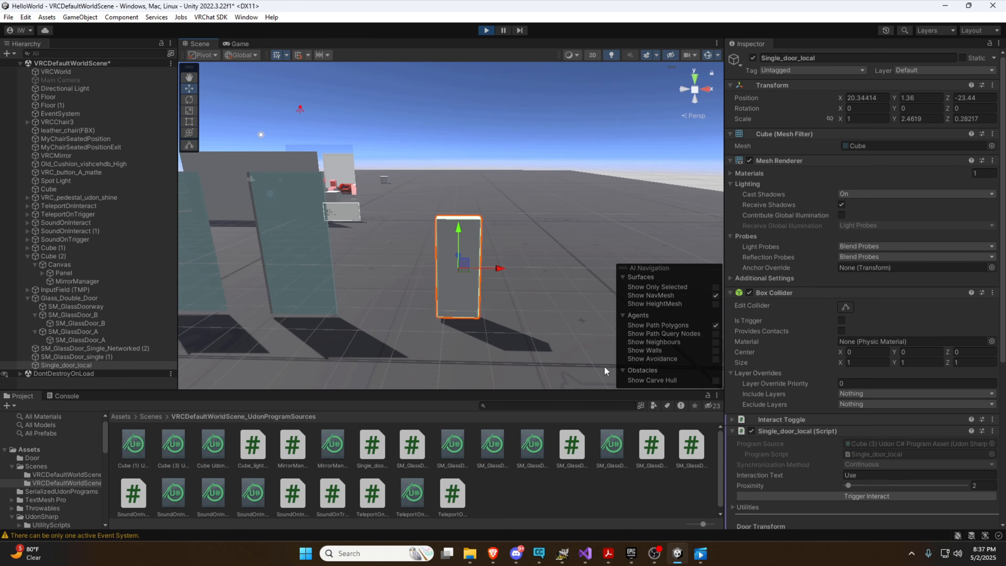
scroll(832, 414, "down", 3)
left_click(831, 383)
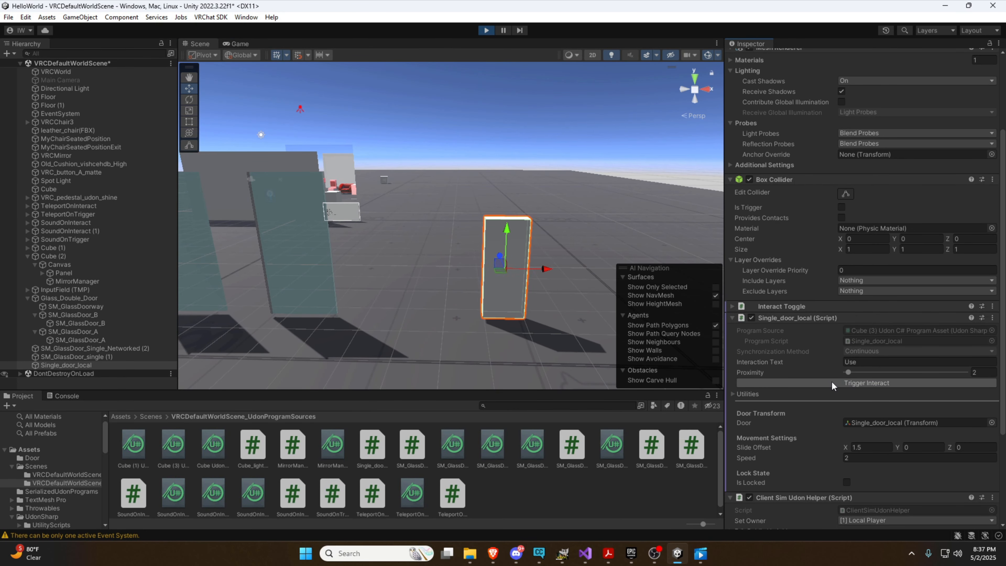
left_click(831, 383)
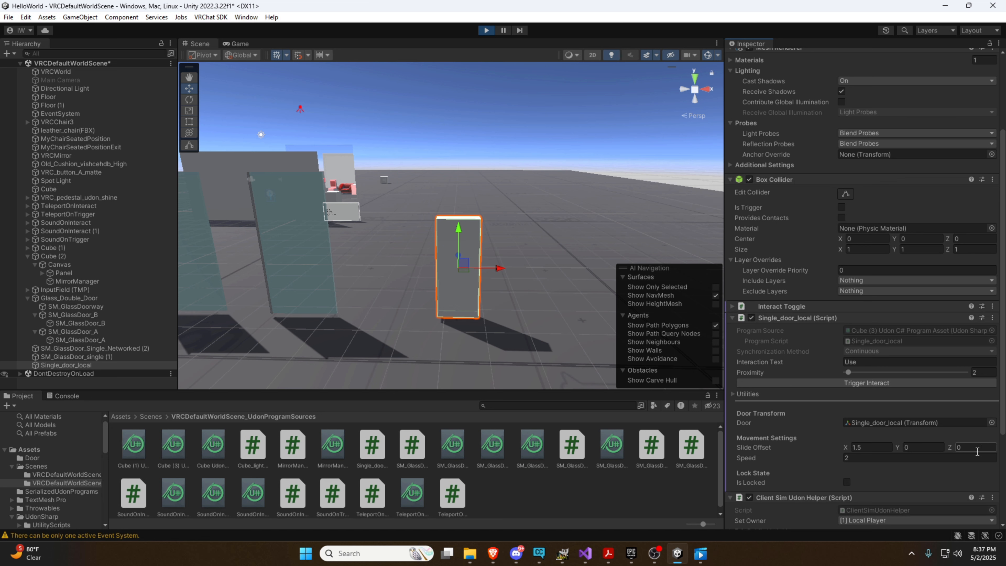
- Test the door's slide at speed 20, restore the speed to 2, and trigger the interaction again
left_click(863, 461)
left_click(852, 382)
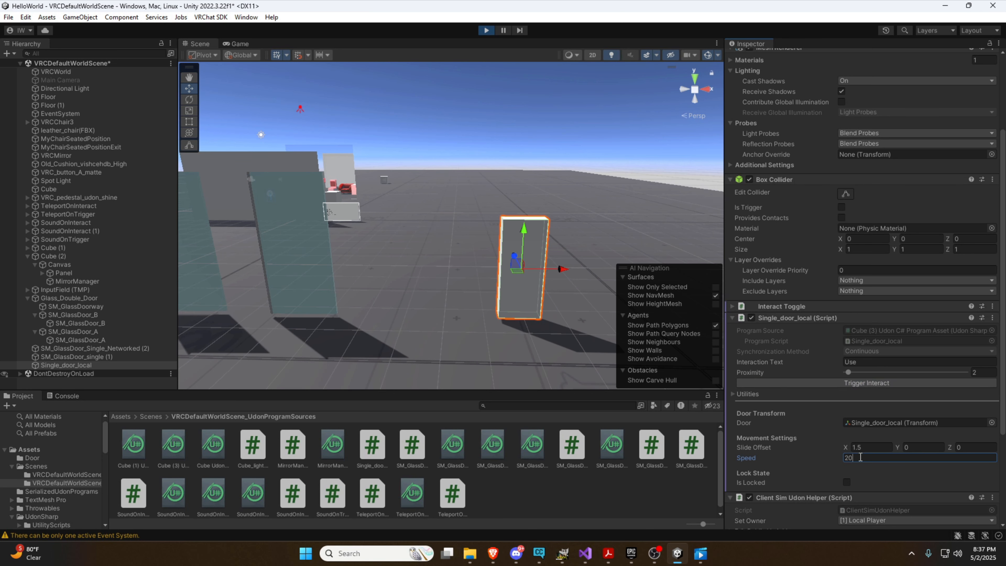
key("BackSpace")
left_click(836, 384)
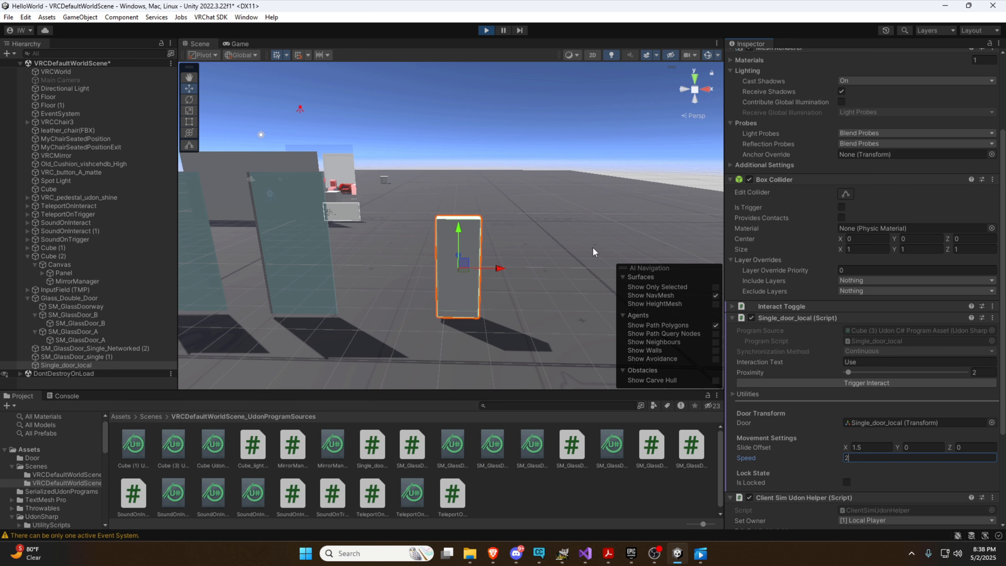
- Try to duplicate the Single_door_local object while play mode is running
left_click(535, 314)
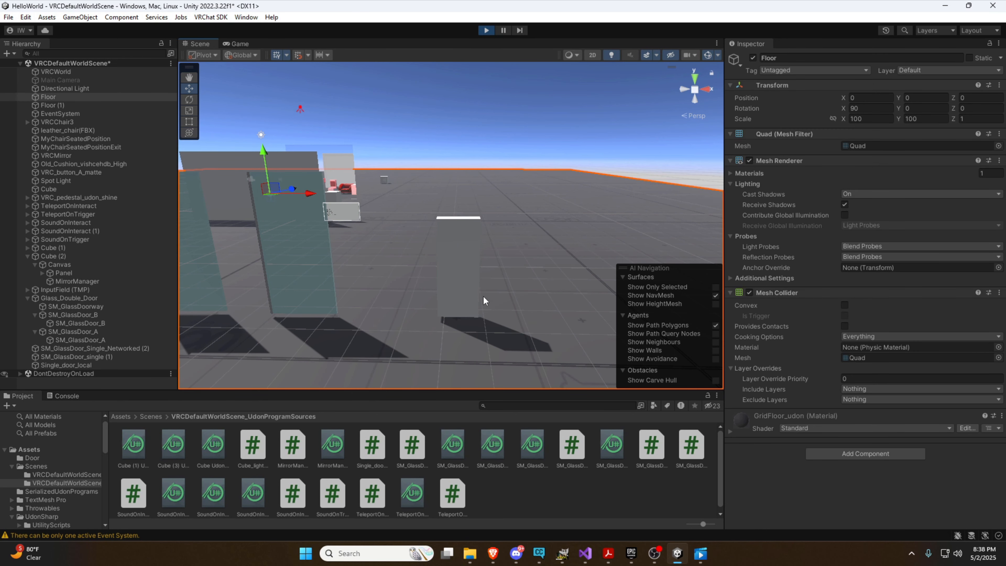
left_click(475, 290)
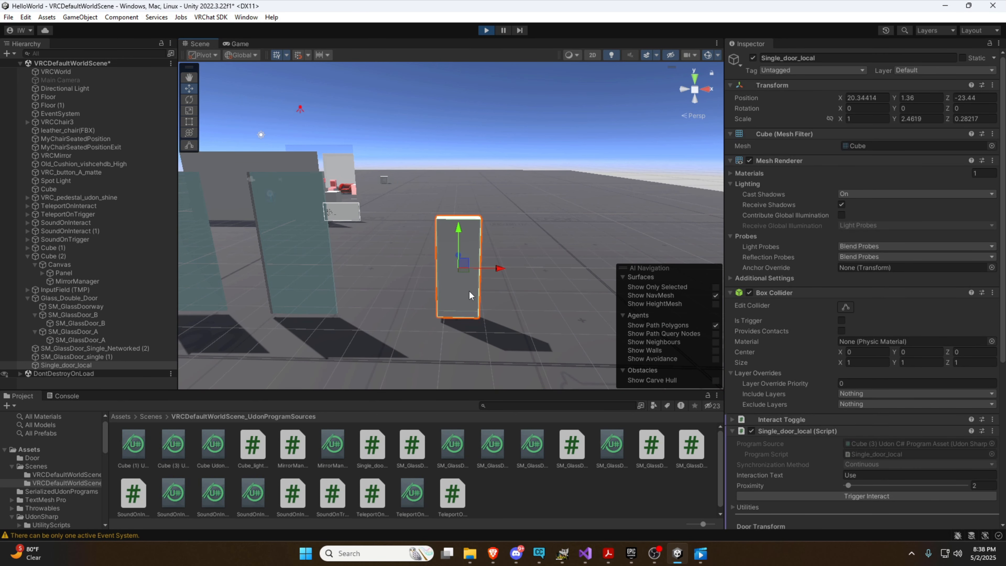
key("ctrl+d")
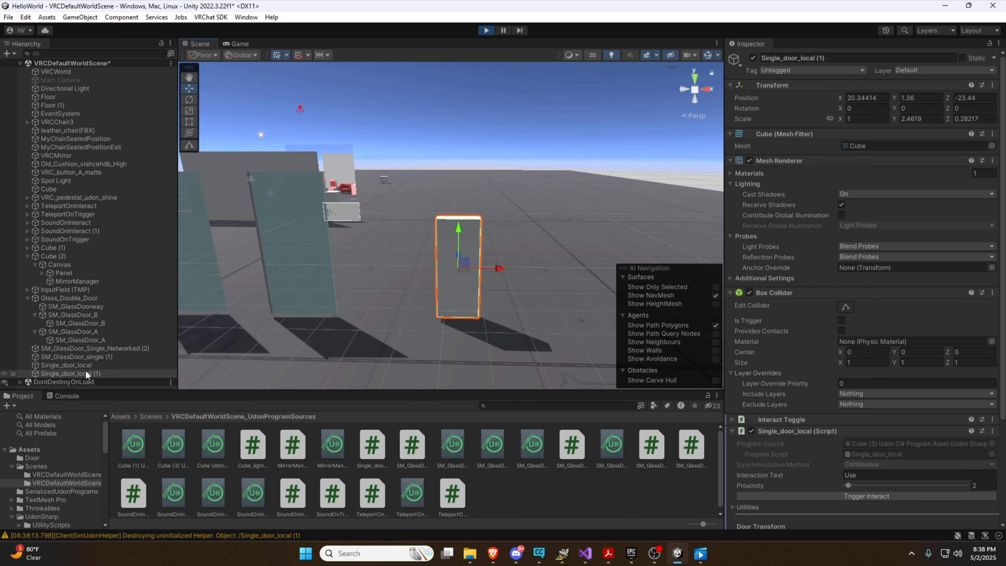
- Stop play mode, duplicate Single_door_local, and move the copy along the X axis to about 22.37
left_click(486, 30)
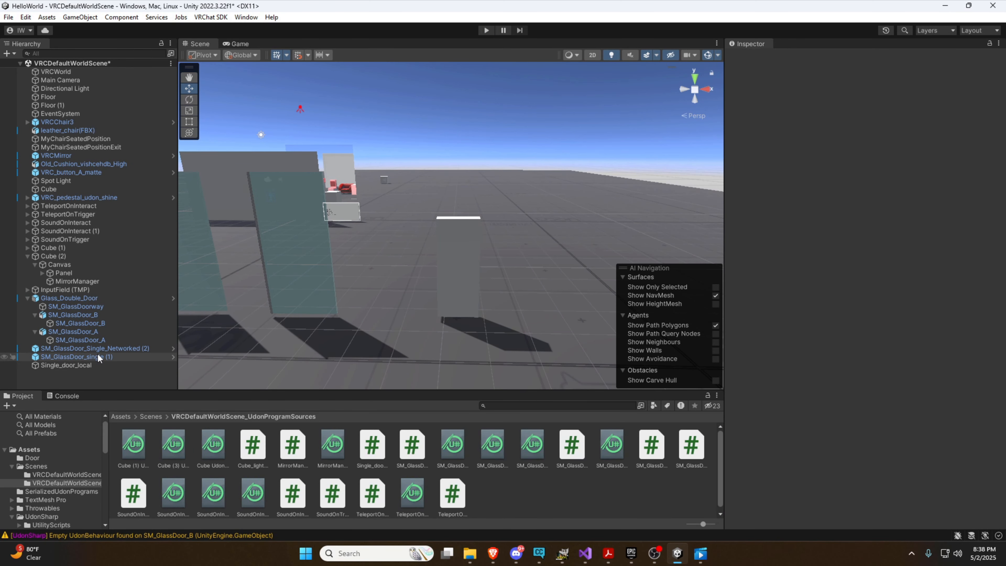
left_click(104, 365)
key("ctrl+d")
left_click_drag(500, 273, 583, 271)
key("d")
right_click_drag(543, 327, 553, 332)
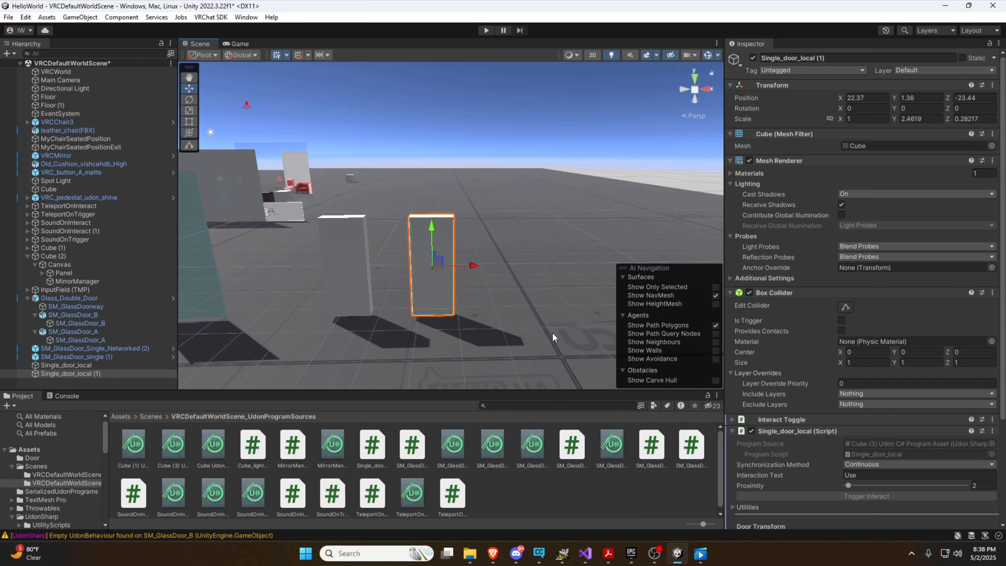
- Remove the Single_door_local script component from the duplicated door and try to change its name's local suffix to Networked
right_click(954, 429)
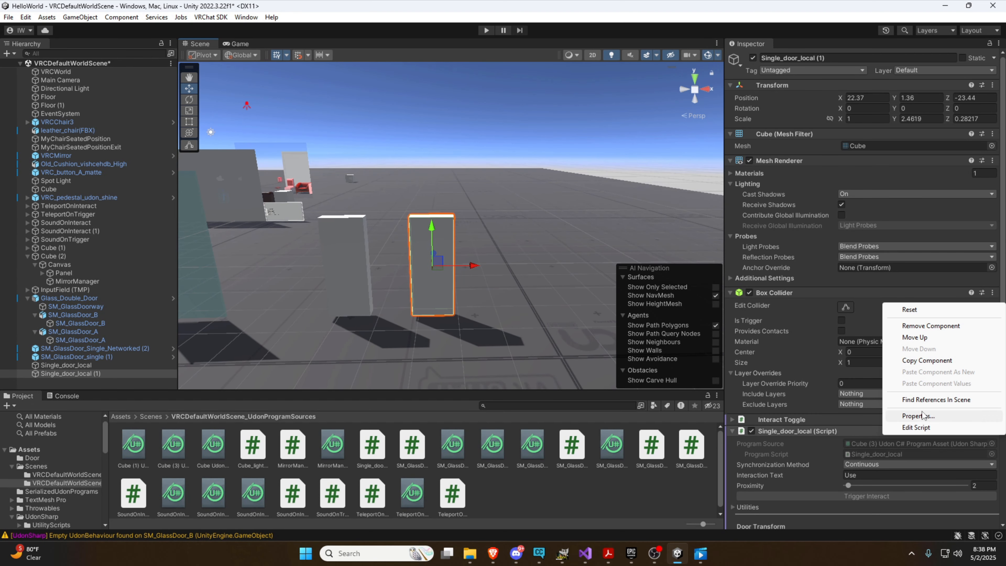
left_click(927, 325)
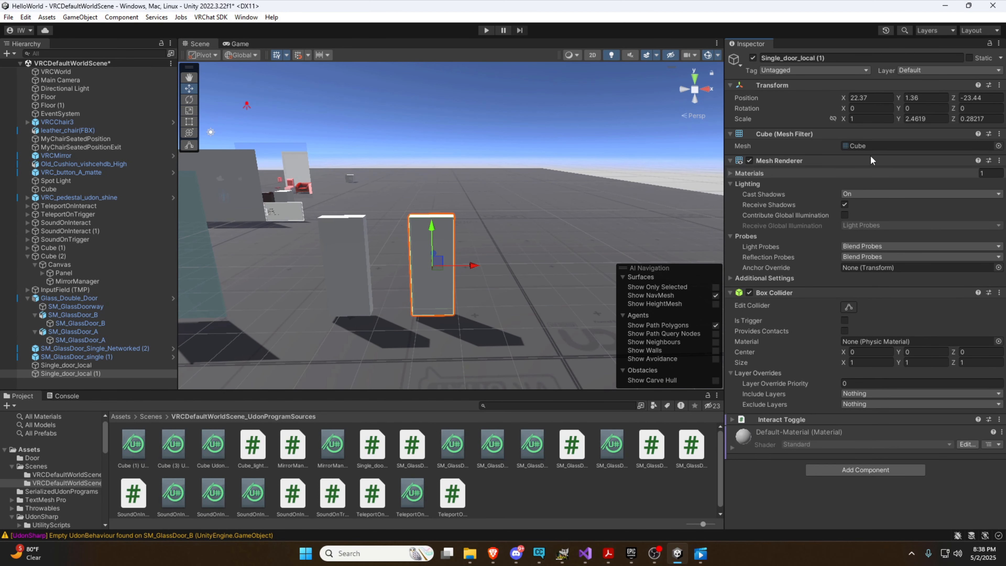
left_click(834, 58)
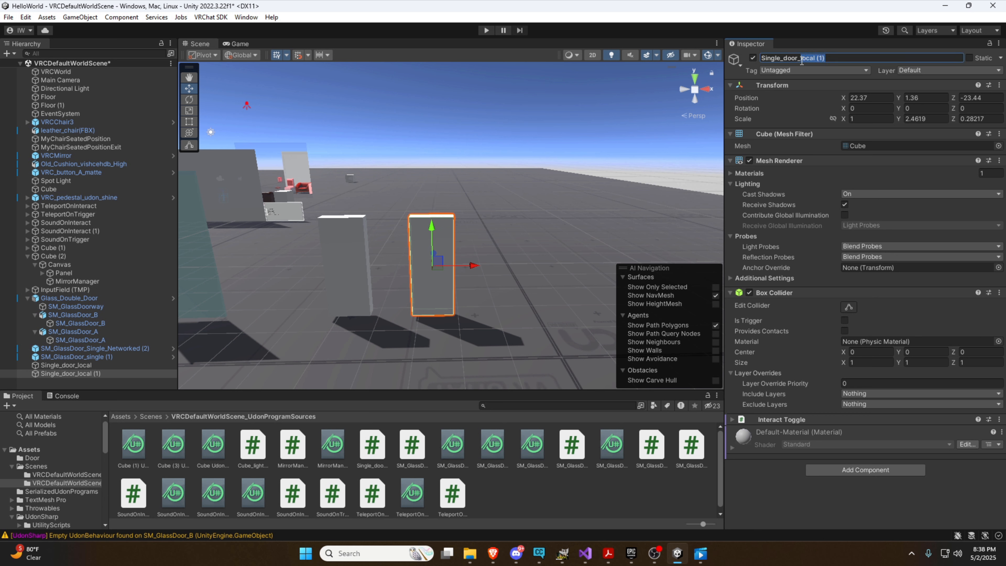
type("Networked")
- Add an Udon Behaviour component to the duplicated door and create a new Udon C# program asset for it
left_click(886, 469)
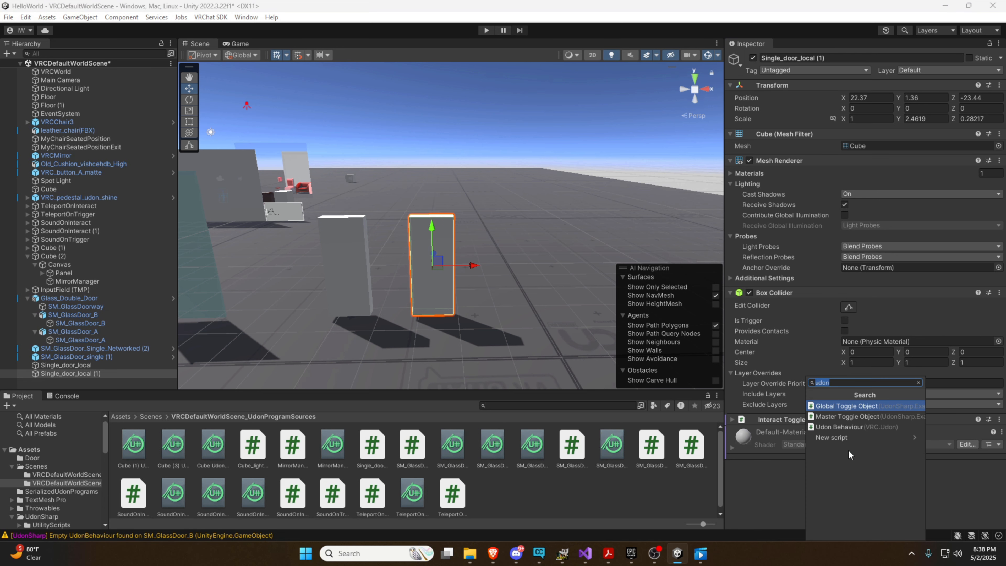
left_click(841, 429)
left_click(929, 492)
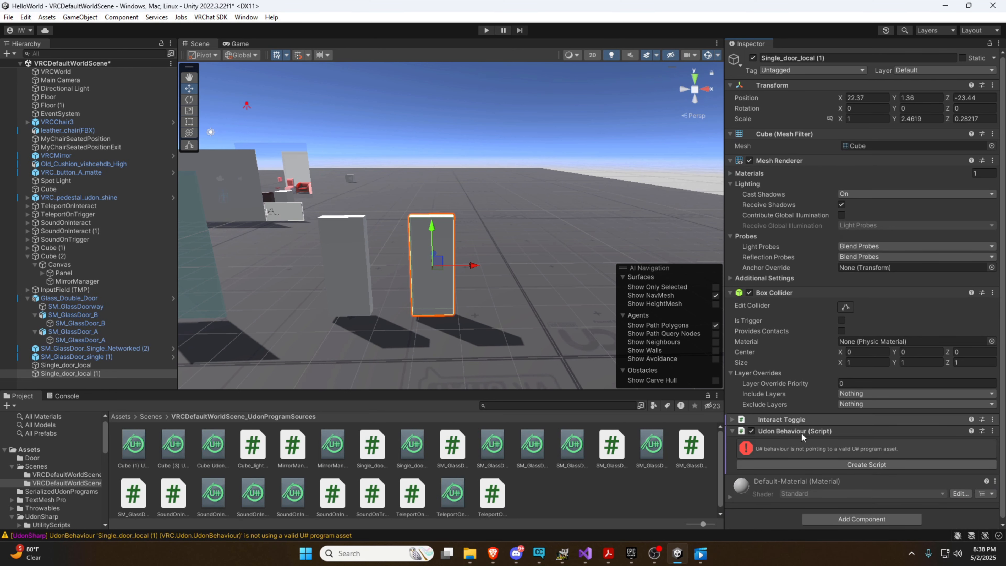
- Create the duplicated door's UdonSharp script and save it as Single_door_Networked
left_click(867, 461)
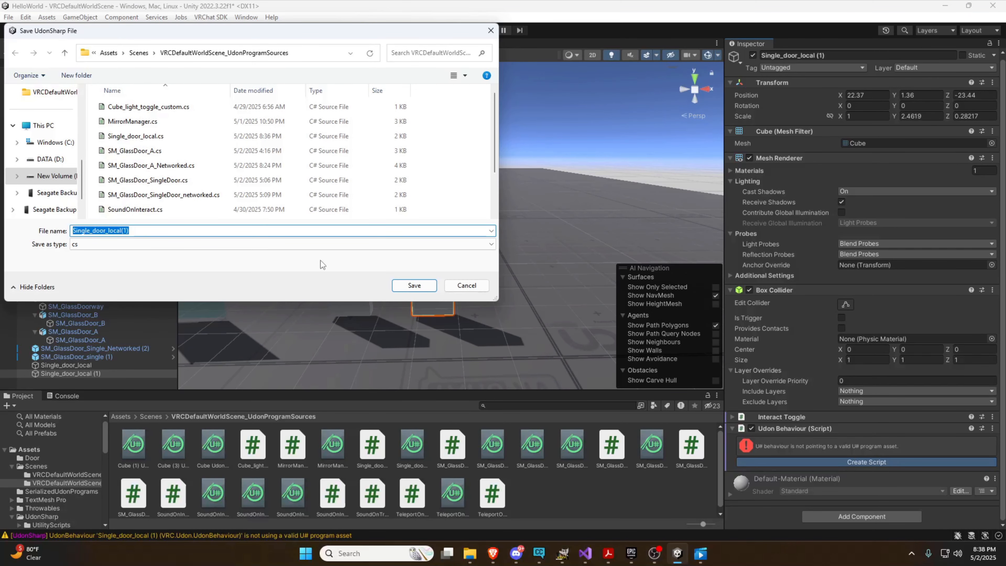
left_click_drag(135, 232, 110, 231)
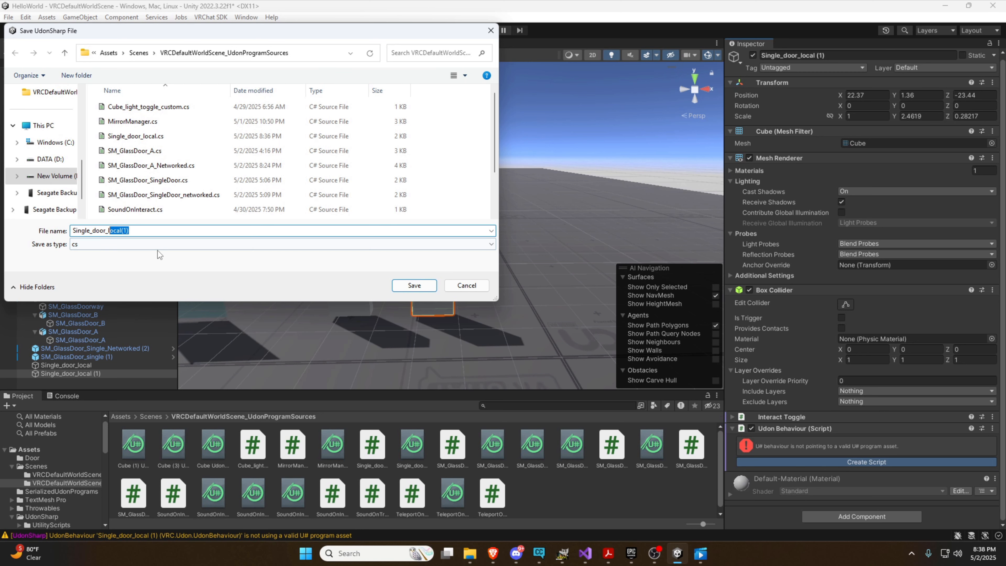
key("BackSpace")
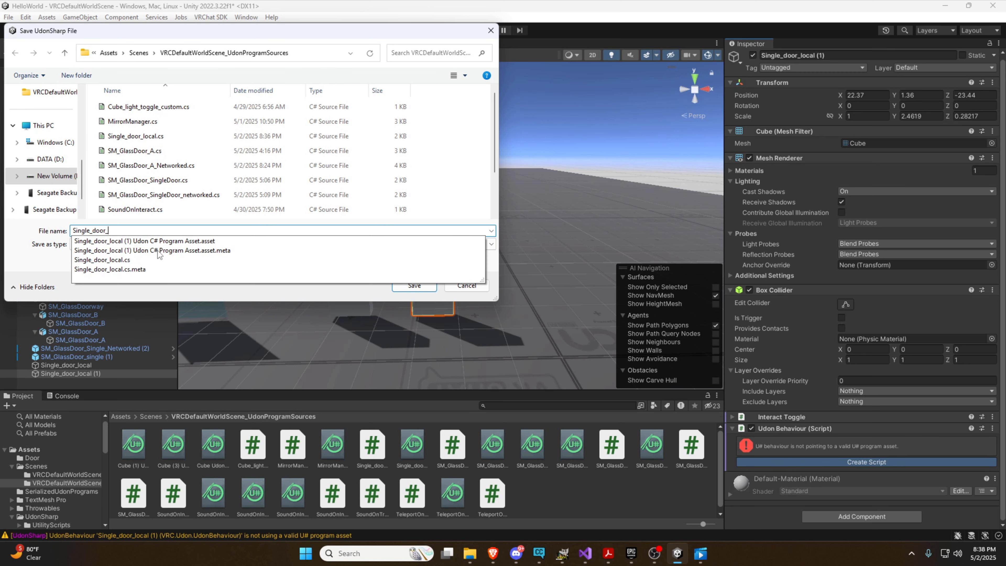
type("Networked")
key("Return")
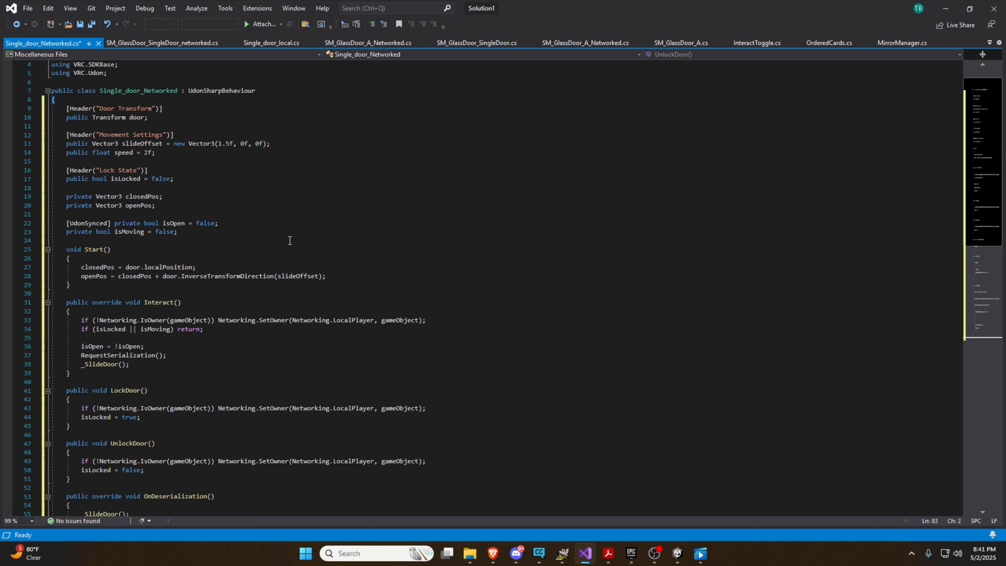
- Save the Single_door_Networked script without a stray S after its final closing brace and return to Unity
scroll(290, 240, "down", 11)
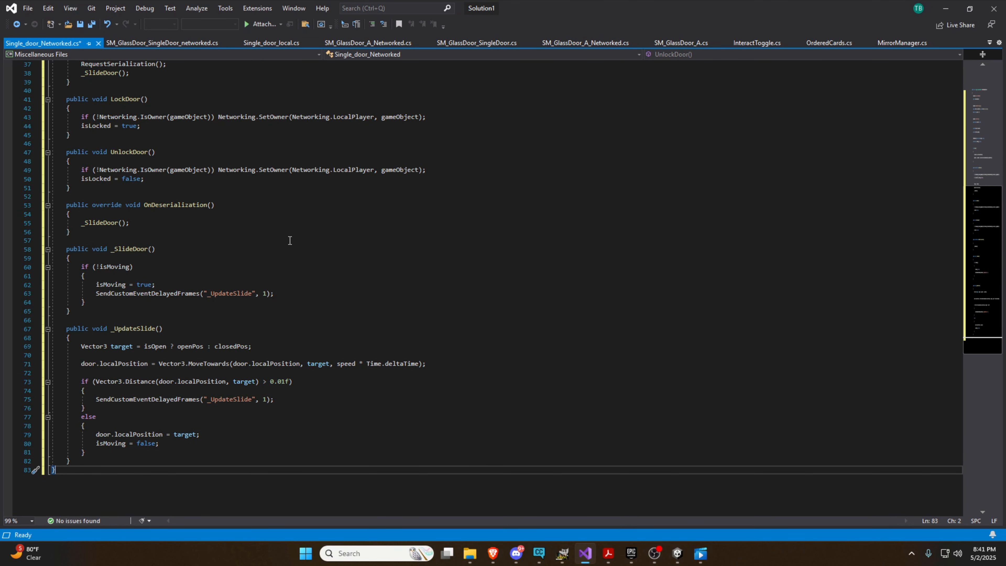
type("S")
left_click(282, 242)
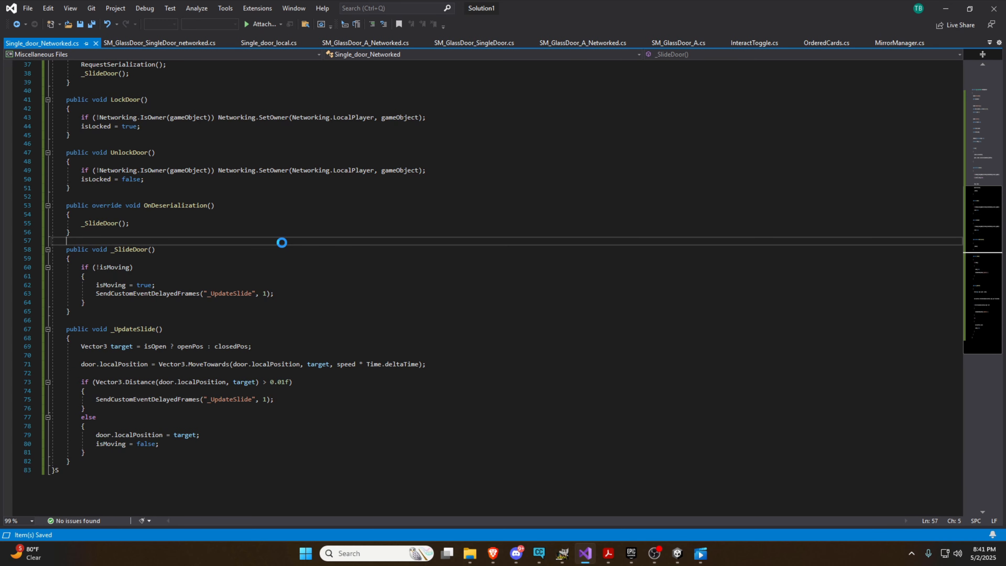
left_click(945, 8)
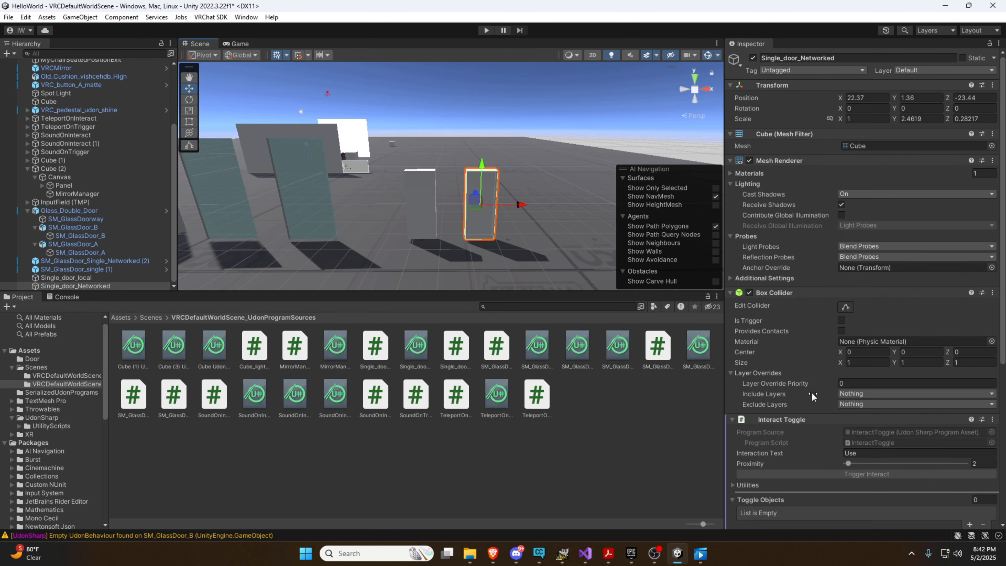
left_click(585, 553)
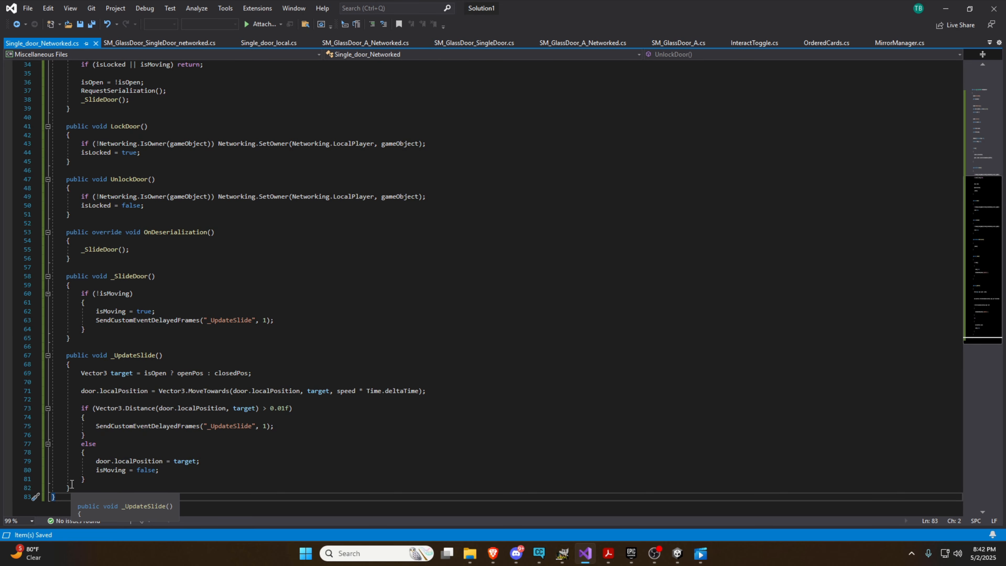
left_click(945, 8)
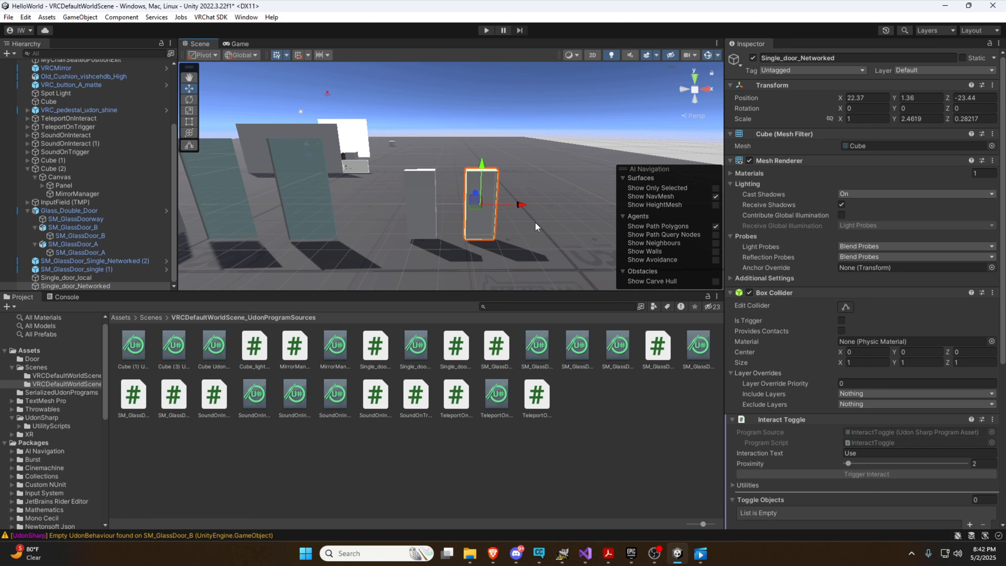
- Assign the Single_door_Networked object as the Door transform of its own Single_door_Networked script component
scroll(801, 353, "down", 5)
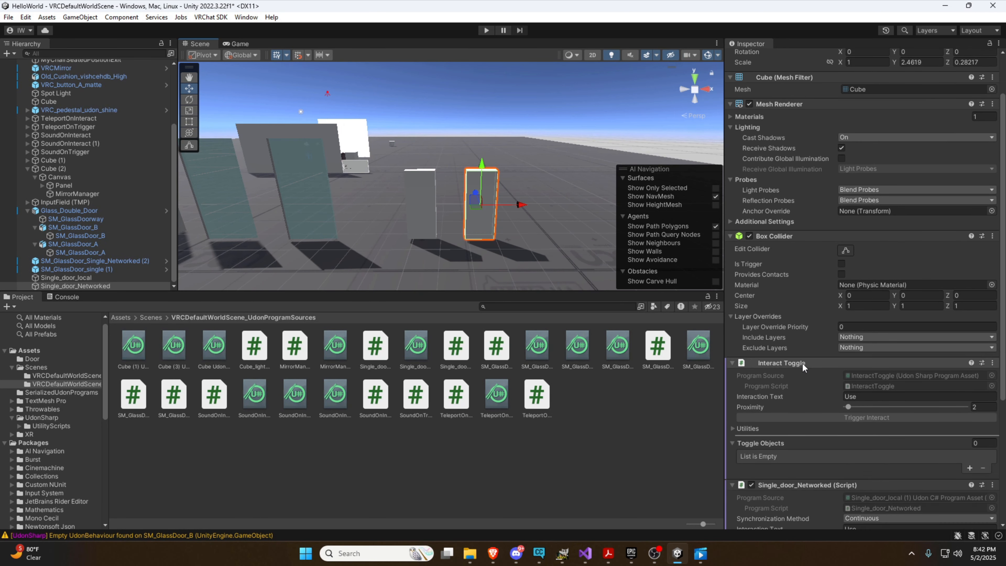
scroll(857, 357, "down", 1)
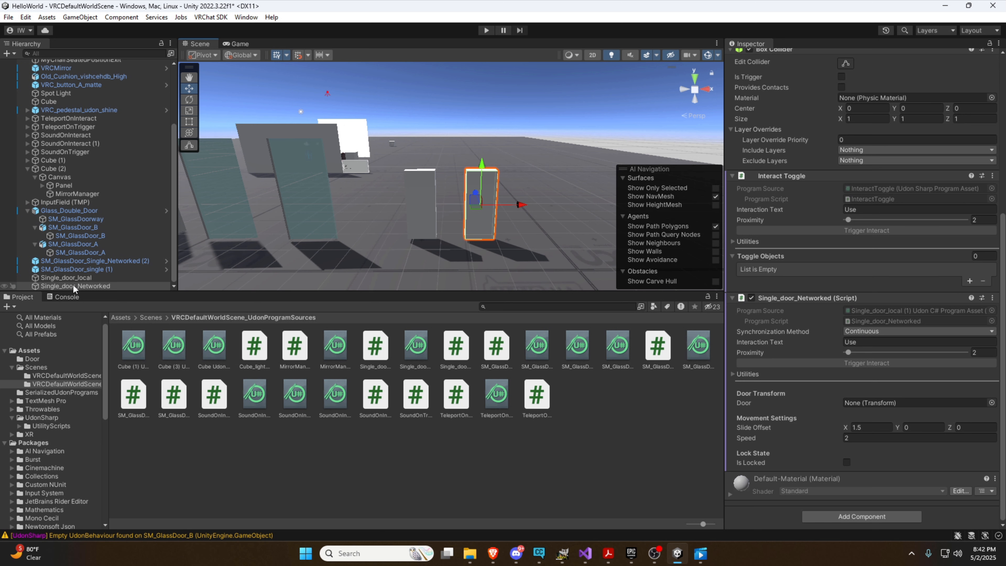
left_click_drag(75, 286, 878, 403)
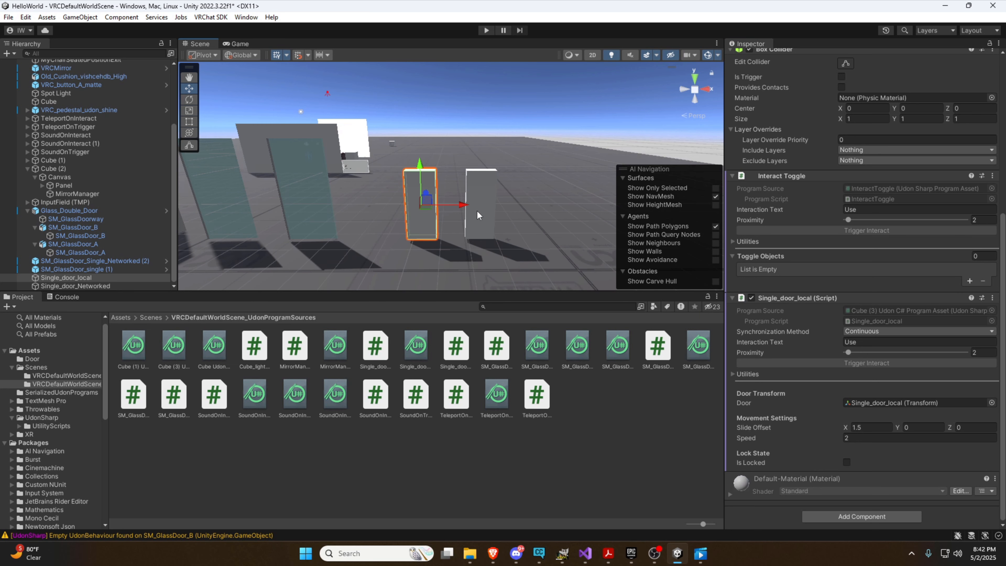
- Compare the script settings of the local and networked single doors and view the row of doors in the scene
left_click(419, 211)
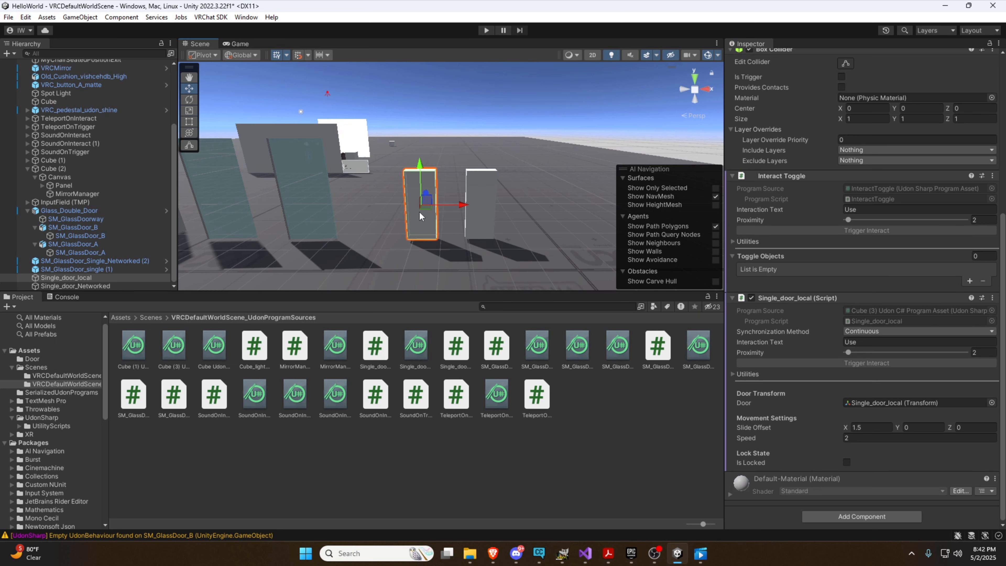
left_click(491, 215)
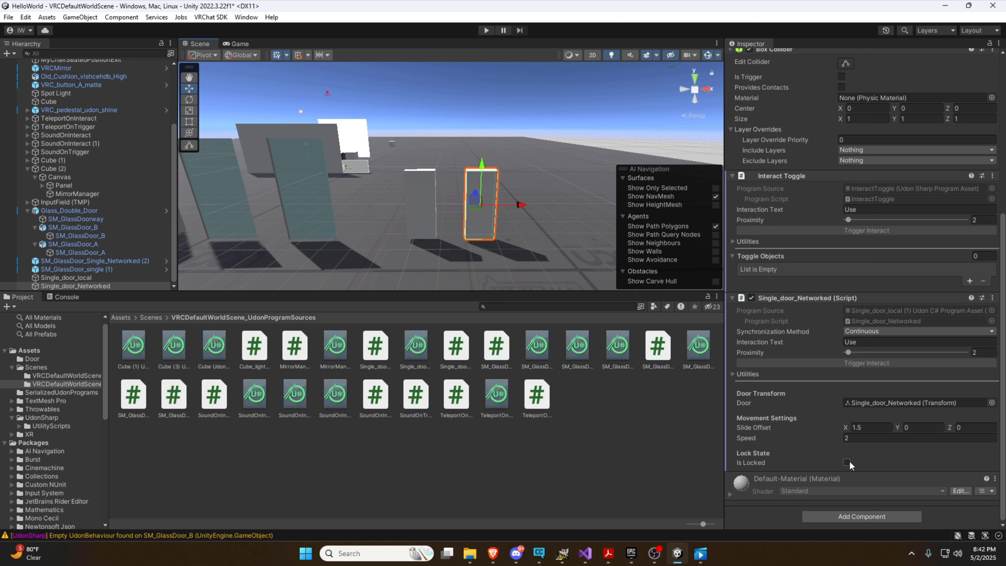
key("a")
right_click_drag(500, 262, 454, 219)
key("s")
key("d")
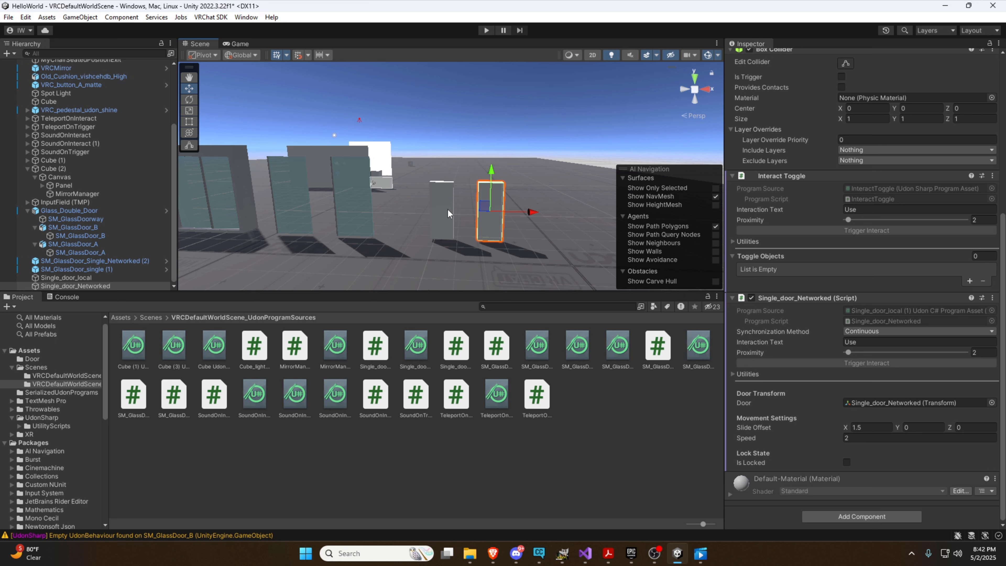
left_click(447, 209)
left_click(487, 216)
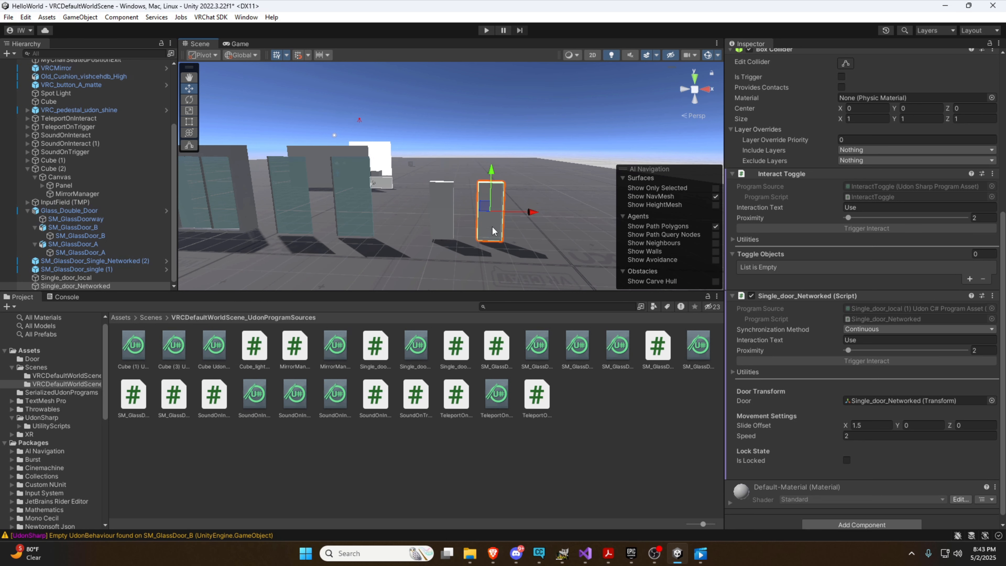
left_click(443, 231)
left_click(481, 233)
right_click_drag(487, 248, 377, 266)
left_click(409, 215)
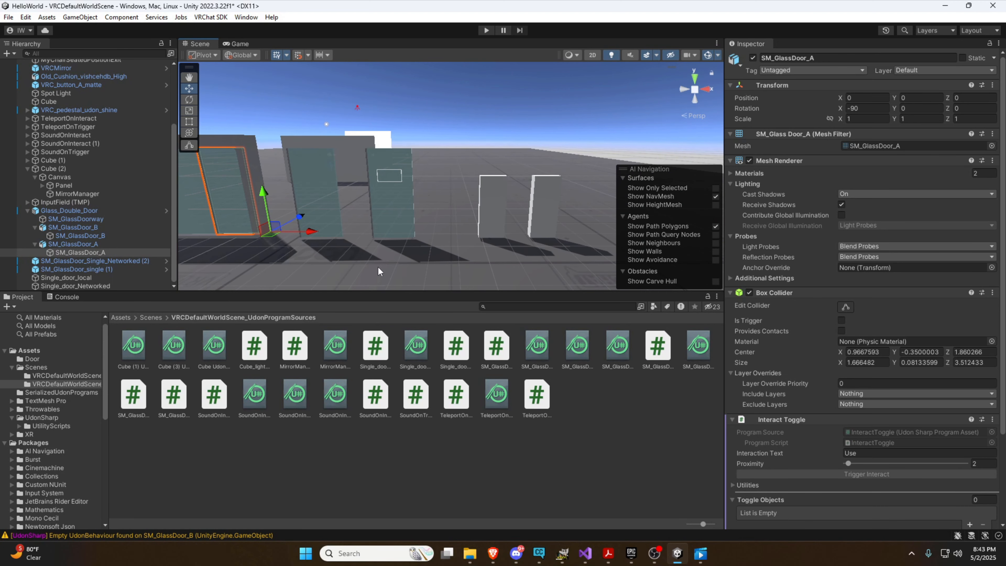
- Duplicate Single_door_Networked twice and place the copies side by side along the X axis at about 27.29 and 28.3
left_click(94, 286)
key("f")
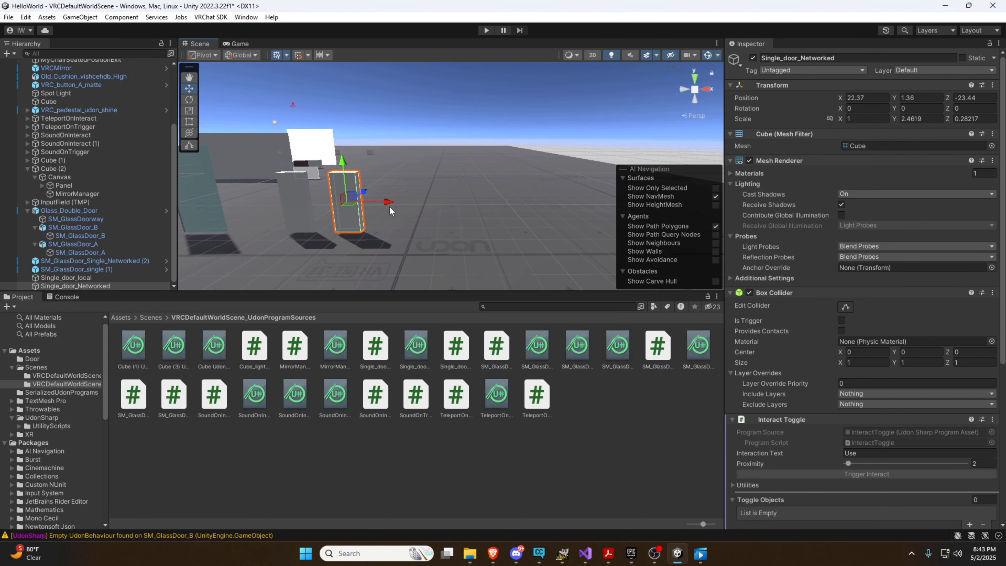
key("ctrl+d")
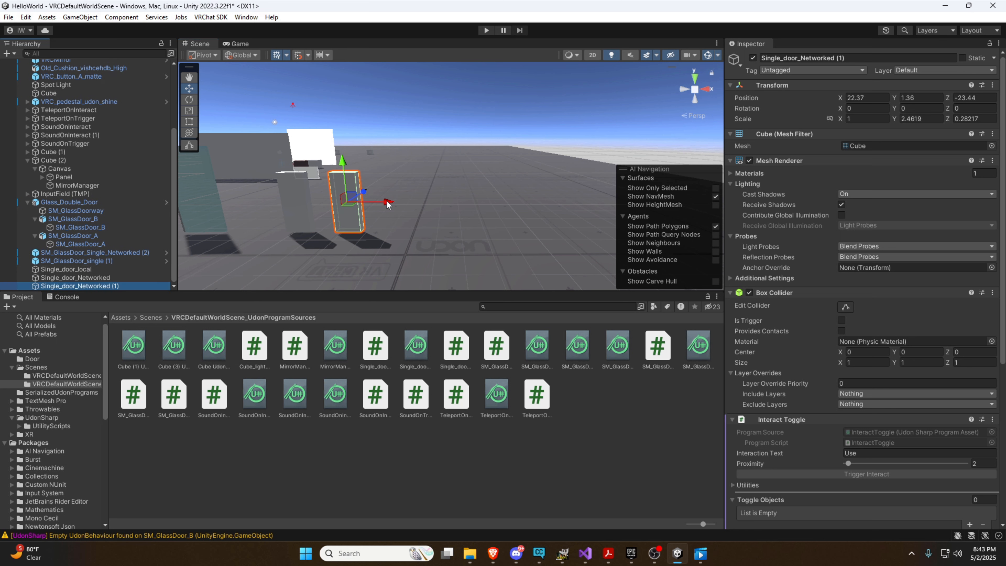
left_click_drag(388, 201, 535, 202)
key("ctrl+d")
key("f")
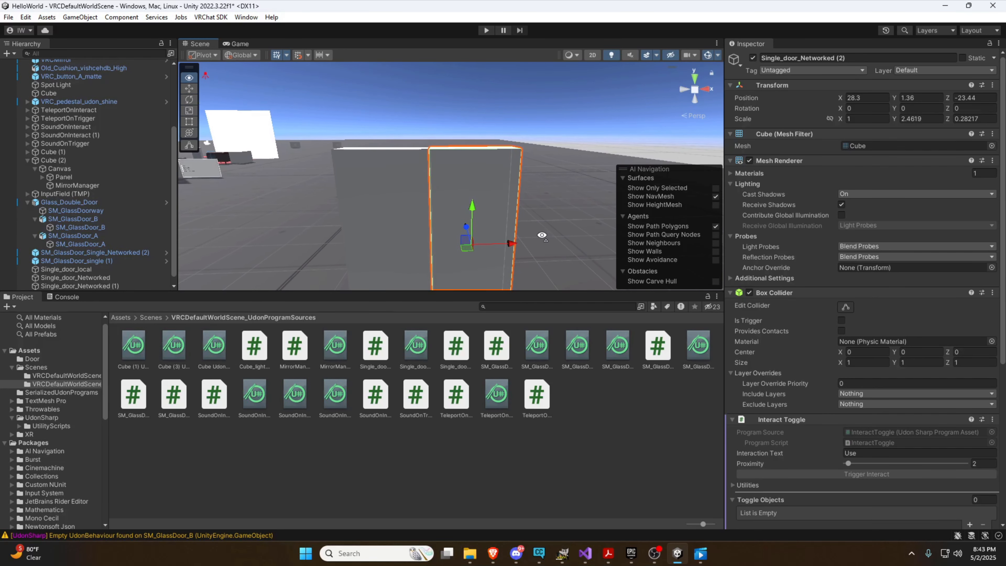
- Rename the original Single_door_Networked object as Double_door_Networked
left_click(99, 277)
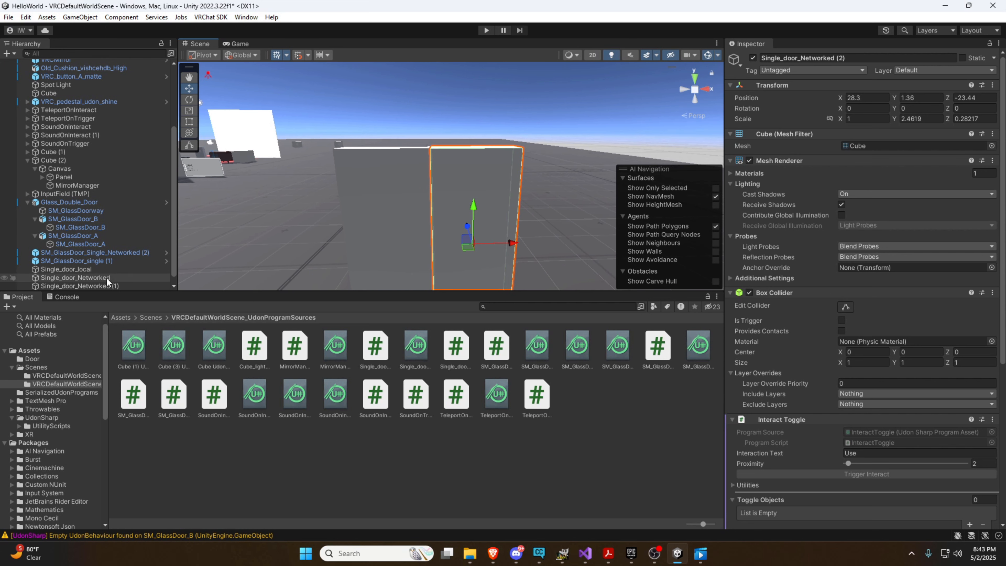
left_click(775, 58)
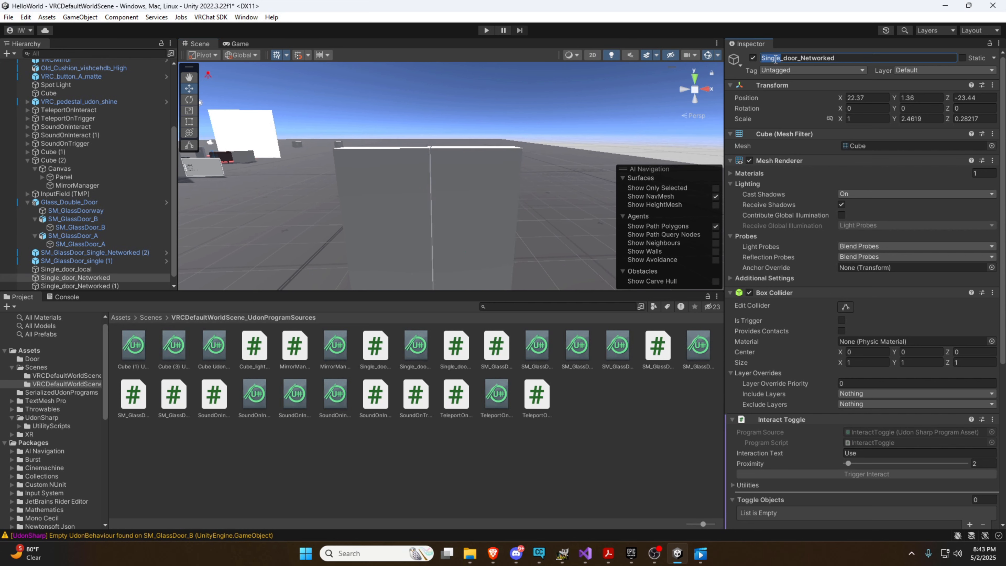
type("Double")
key("Return")
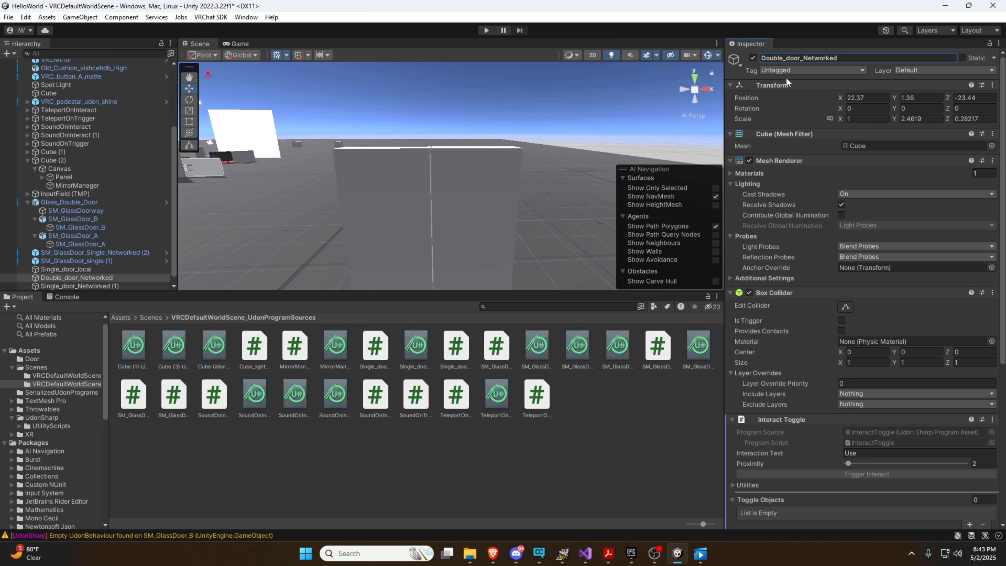
- Rename the first door copy, Single_door_Networked (1), as Double_door_Local
left_click(123, 286)
left_click(766, 58)
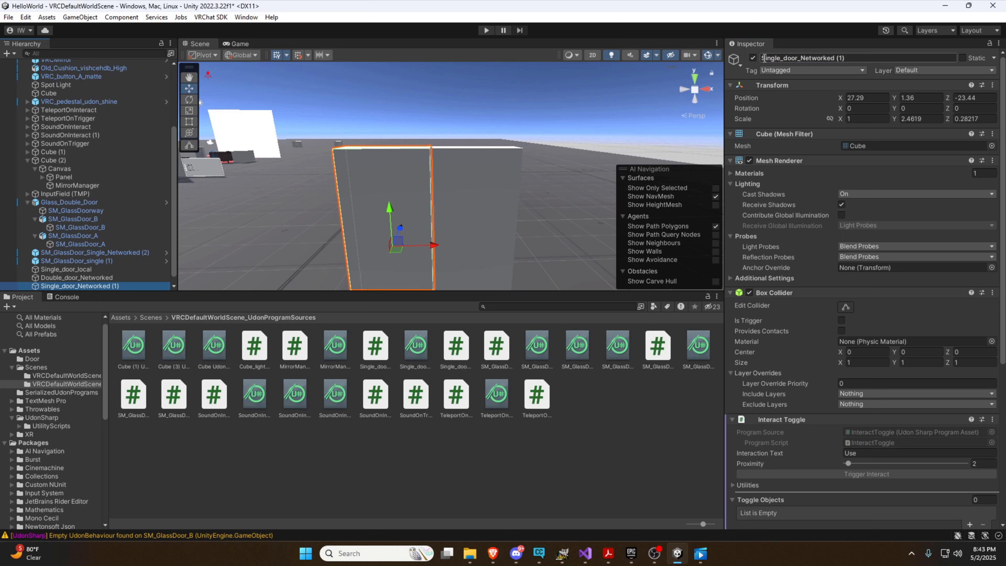
double_click(765, 58)
type("Double")
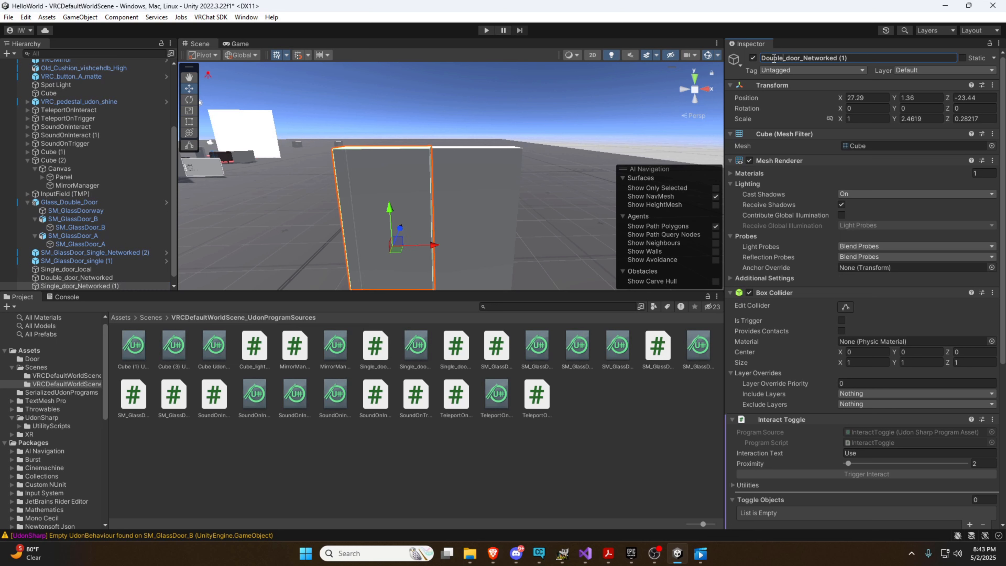
left_click_drag(850, 60, 803, 64)
type("Local")
key("Return")
- Remove the Single_door_Networked script component from Double_door_Local
left_click_drag(488, 160, 501, 195, "alt")
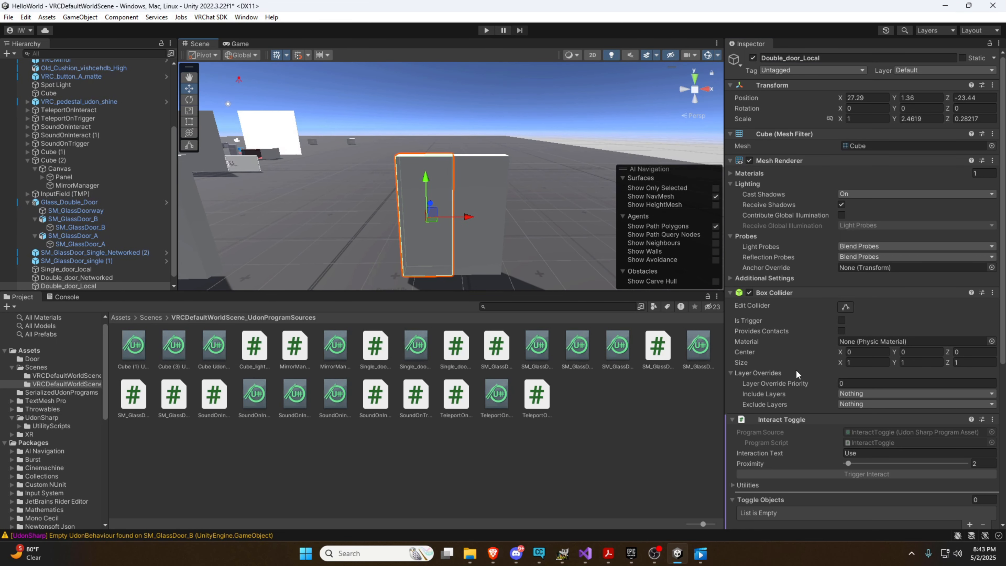
scroll(801, 375, "down", 10)
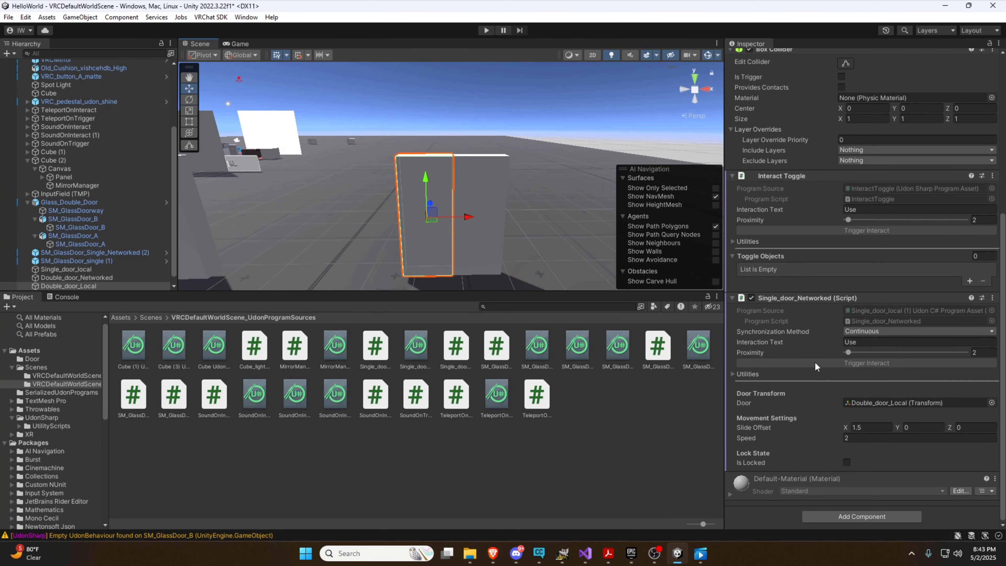
left_click(992, 298)
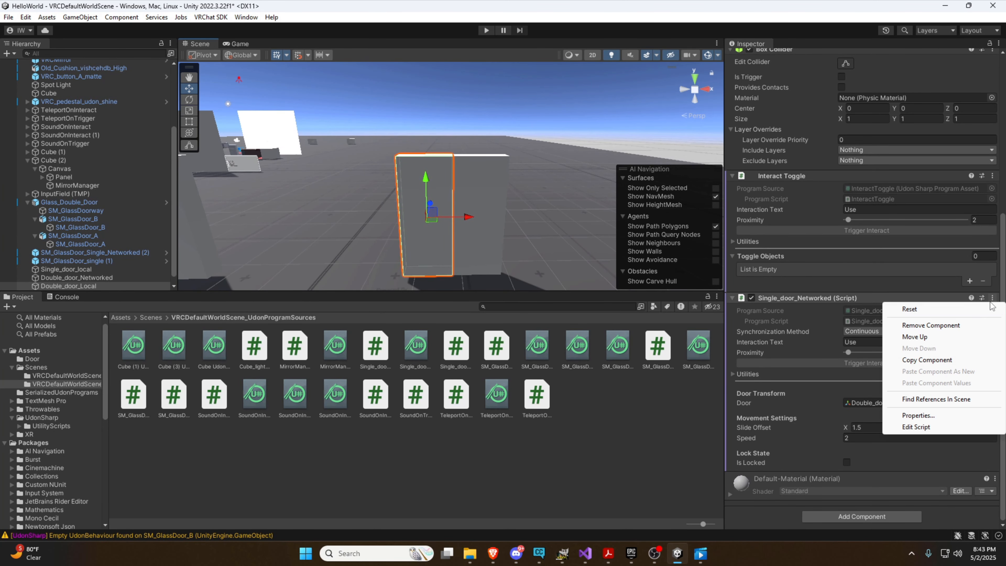
left_click(941, 330)
- Add an Udon Behaviour with a new Udon C# program asset to Double_door_Local and save its script as Double_door_Local
left_click(830, 517)
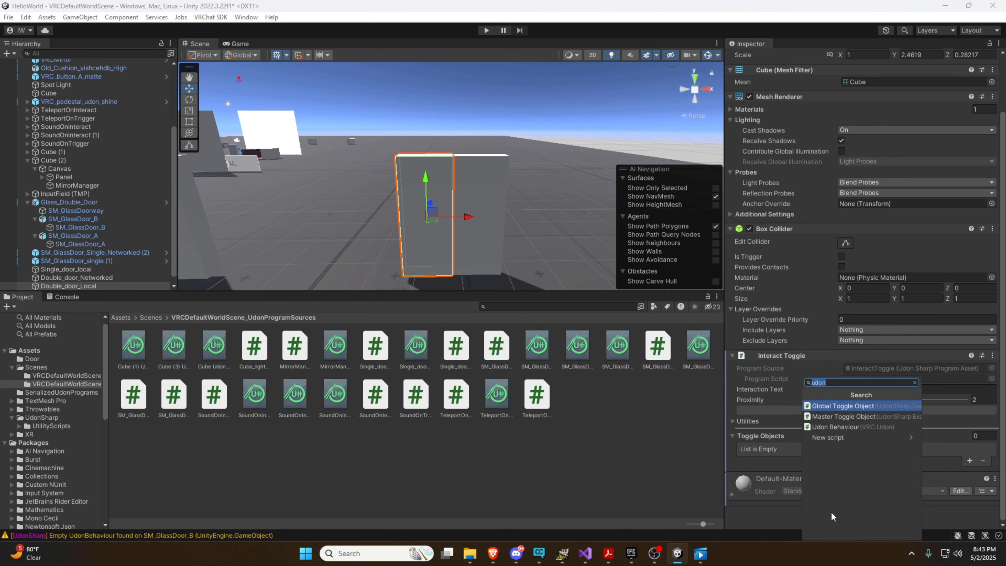
left_click(845, 428)
scroll(834, 461, "down", 3)
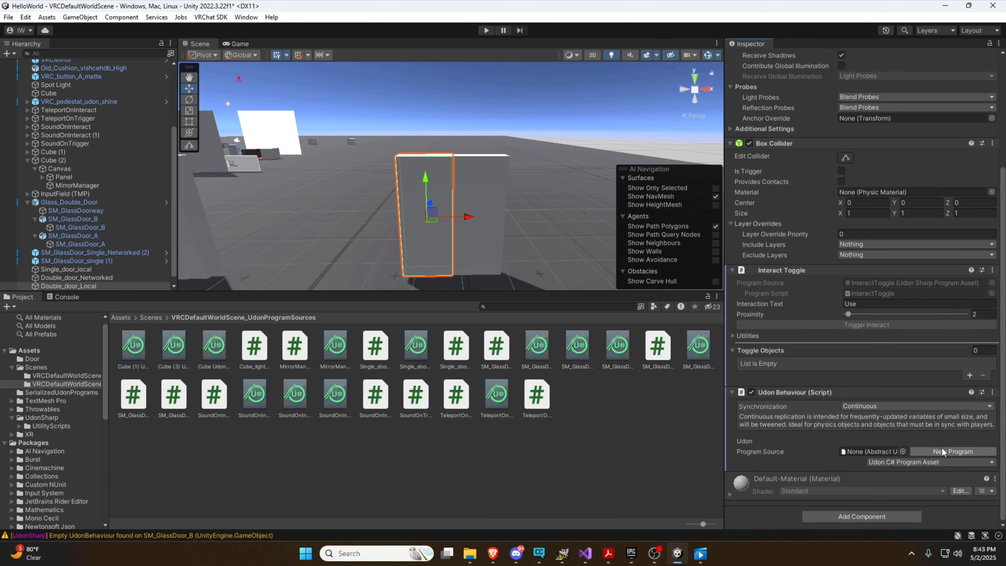
left_click(978, 451)
left_click(855, 461)
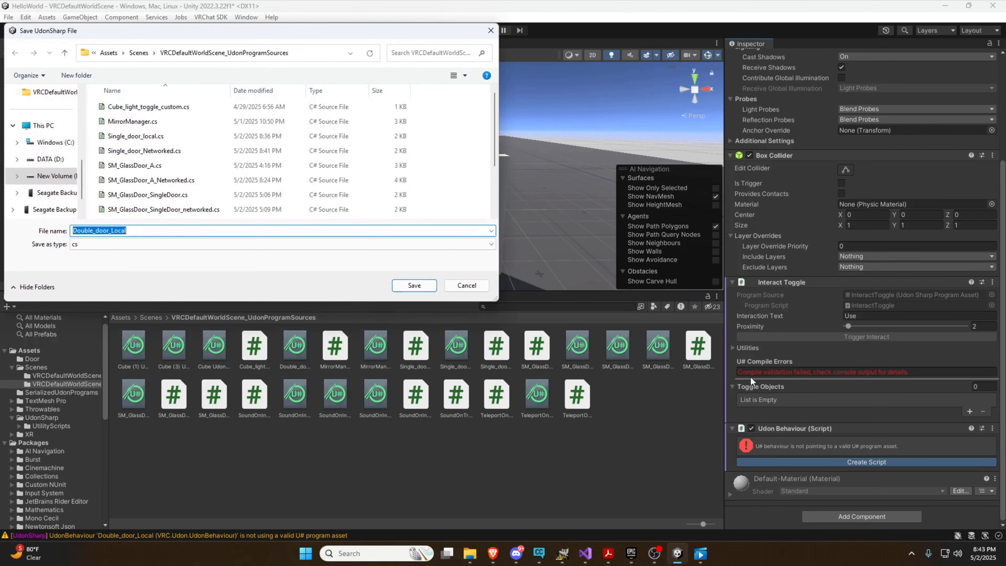
left_click(400, 286)
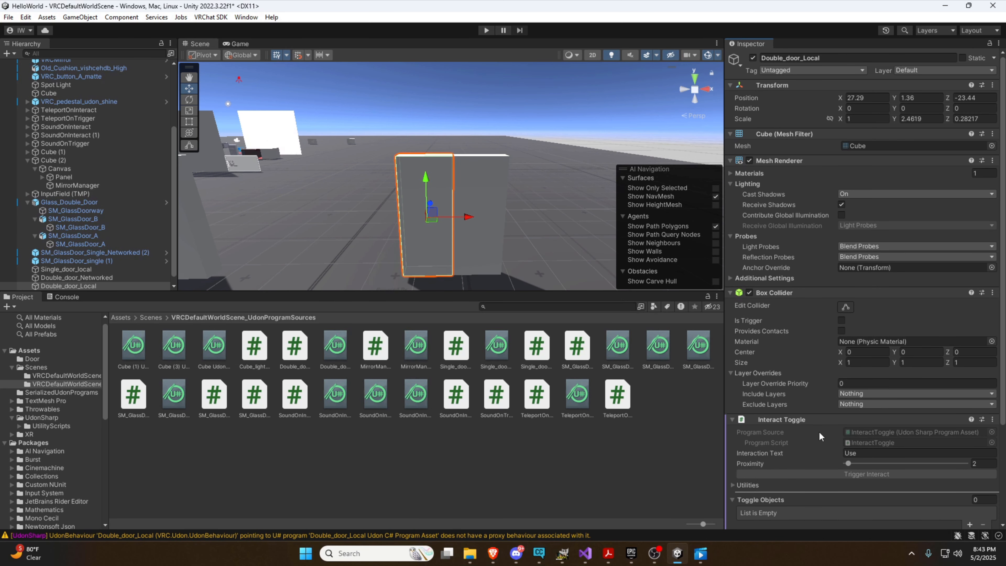
- Open the Double_door_Local script and replace its class body with the pasted code that slides a left and a right door
scroll(819, 430, "down", 5)
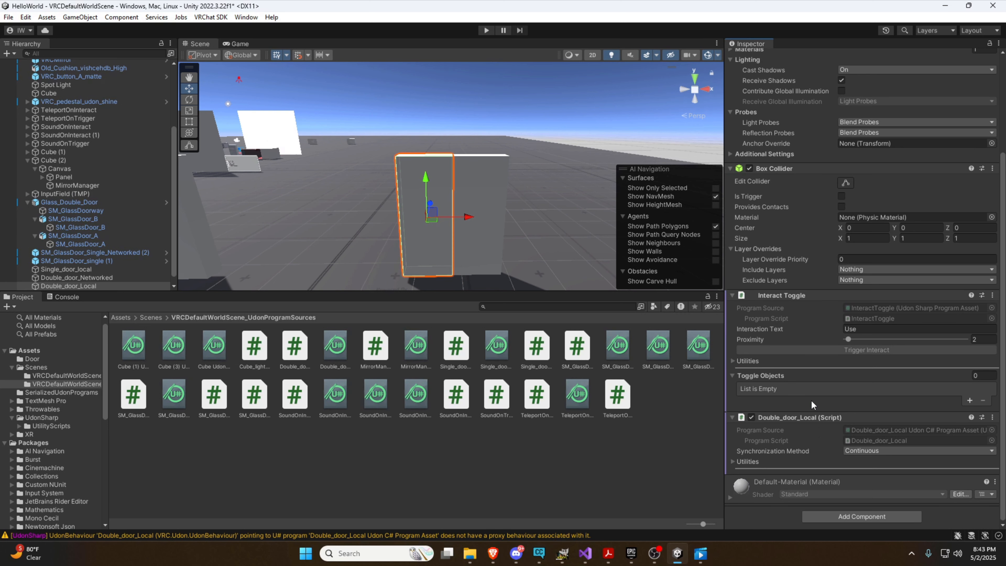
double_click(861, 439)
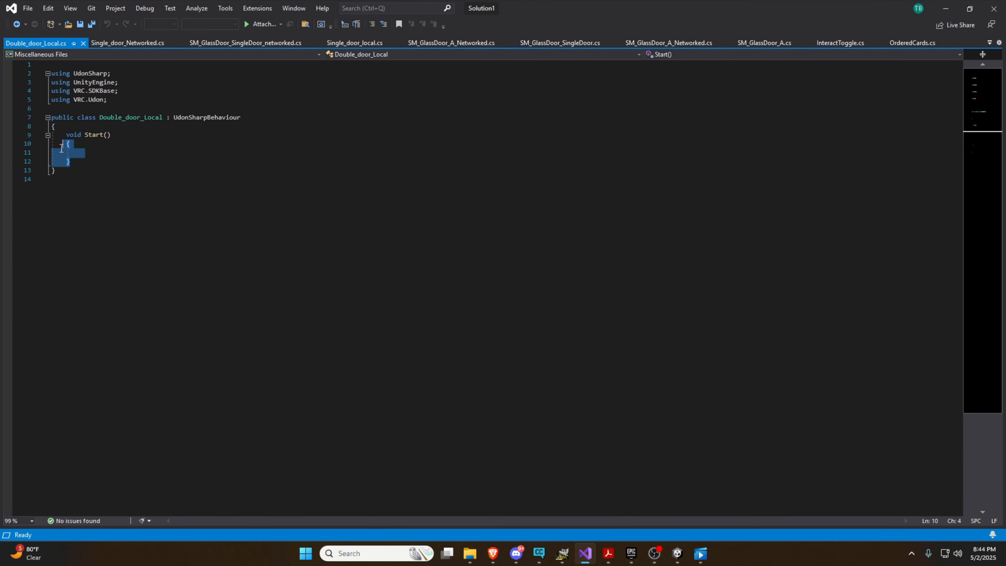
left_click(60, 169)
left_click_drag(61, 169, 49, 126)
key("ctrl+v")
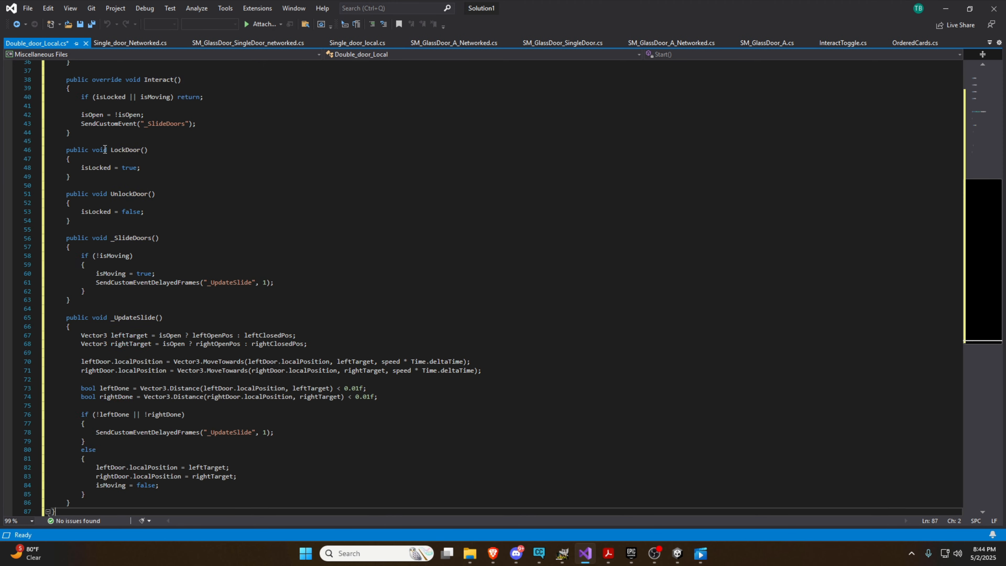
- Review the pasted code in the Double_door_Local script from top to bottom and save the file
scroll(128, 149, "up", 11)
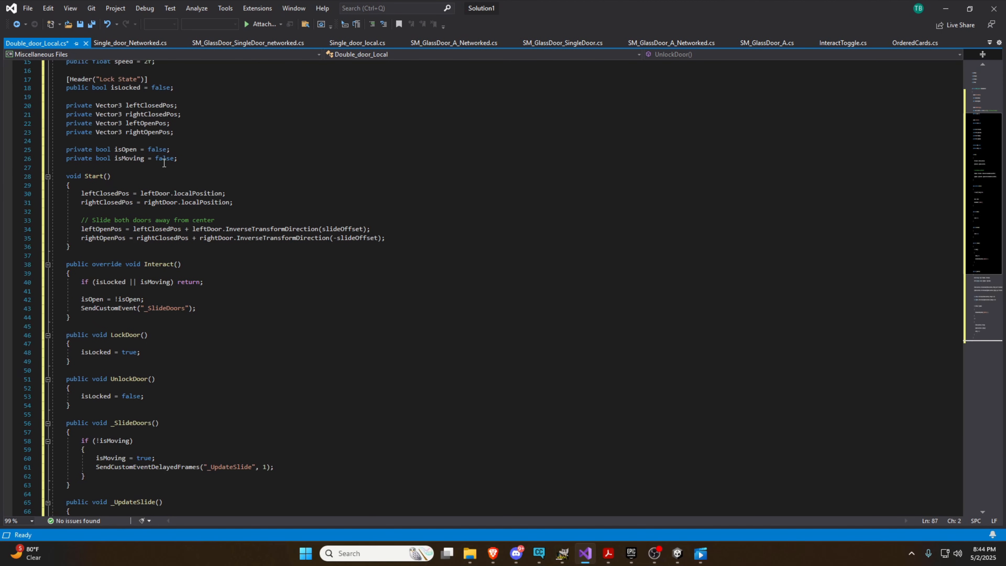
scroll(164, 163, "up", 1)
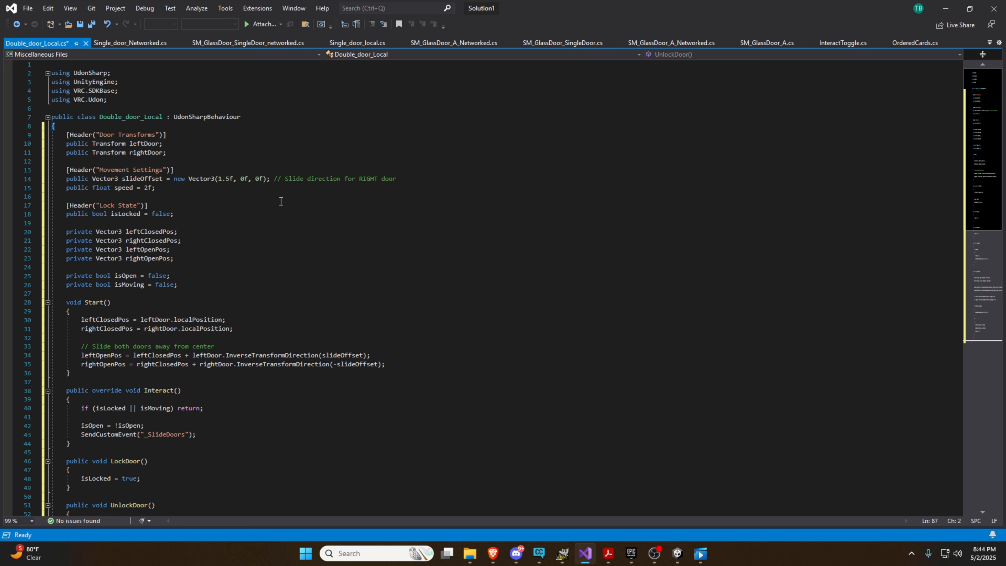
scroll(268, 208, "down", 2)
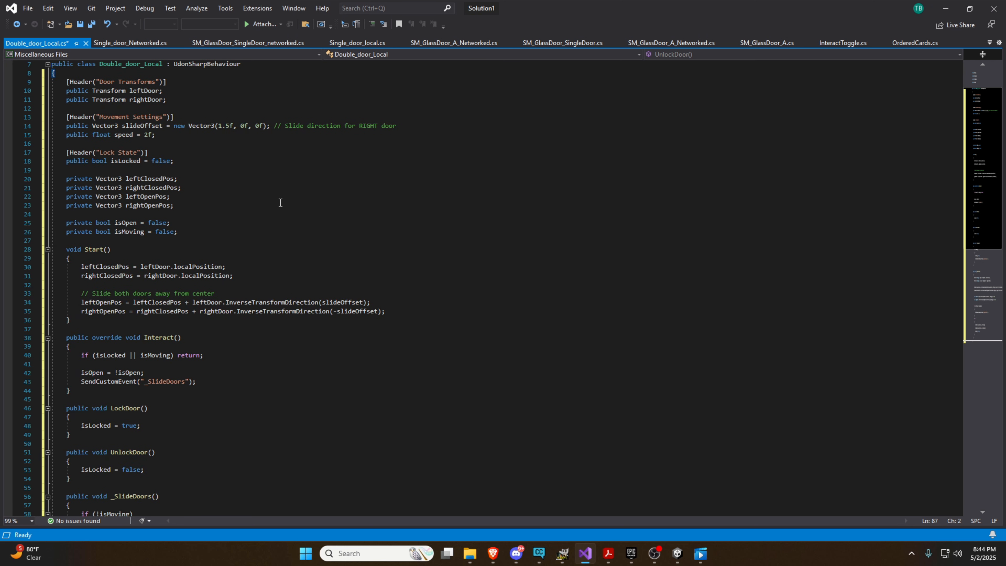
scroll(280, 203, "down", 10)
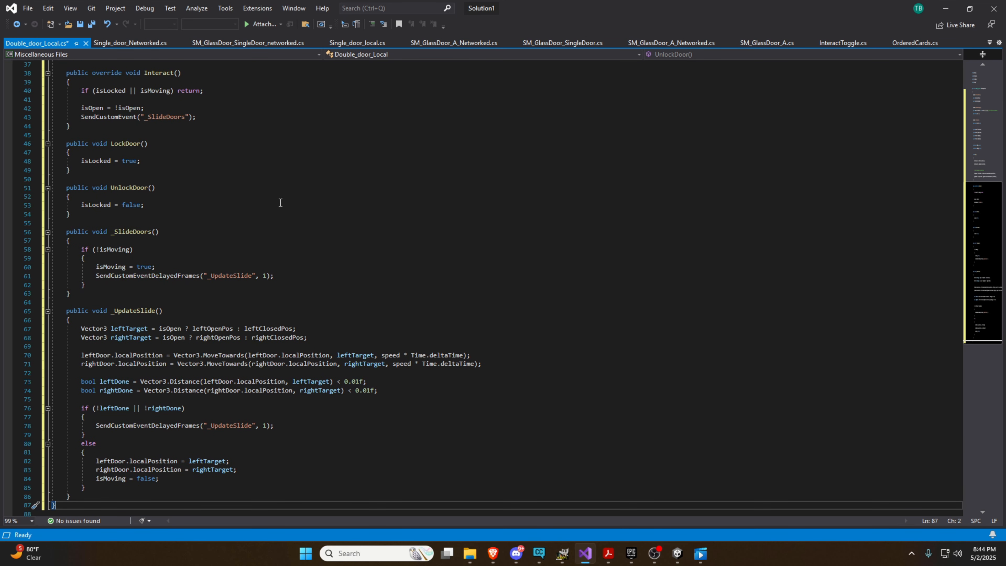
key("ctrl+s")
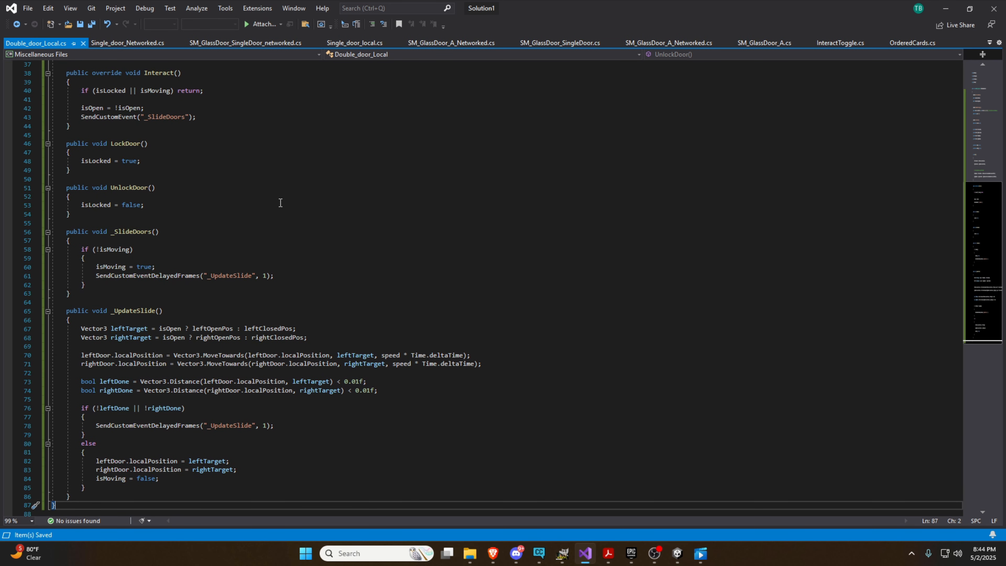
- Switch to Unity and assign Double_door_Local as Left Door and Double_door_Networked as Right Door in the Double_door_Local script
left_click(946, 8)
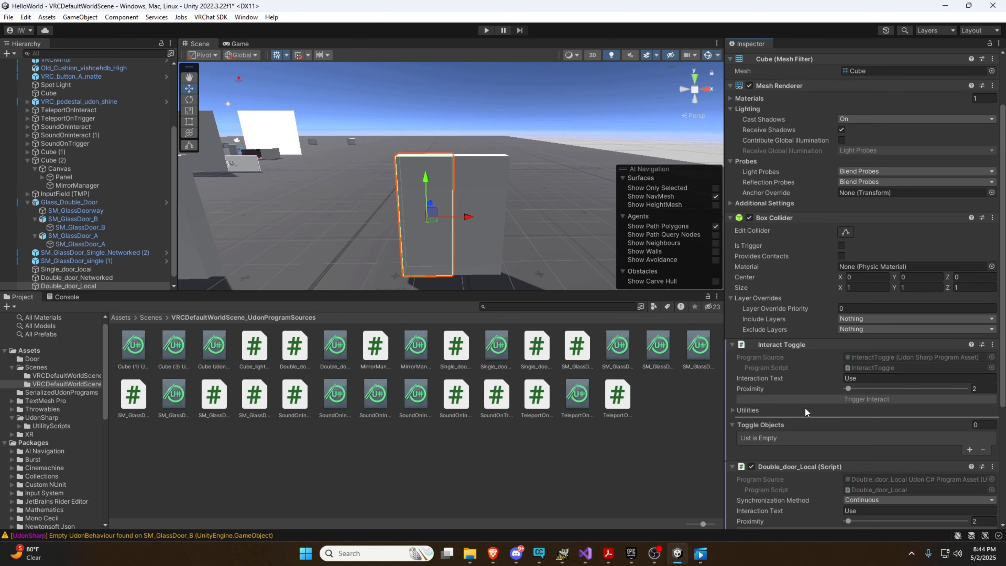
scroll(804, 407, "down", 5)
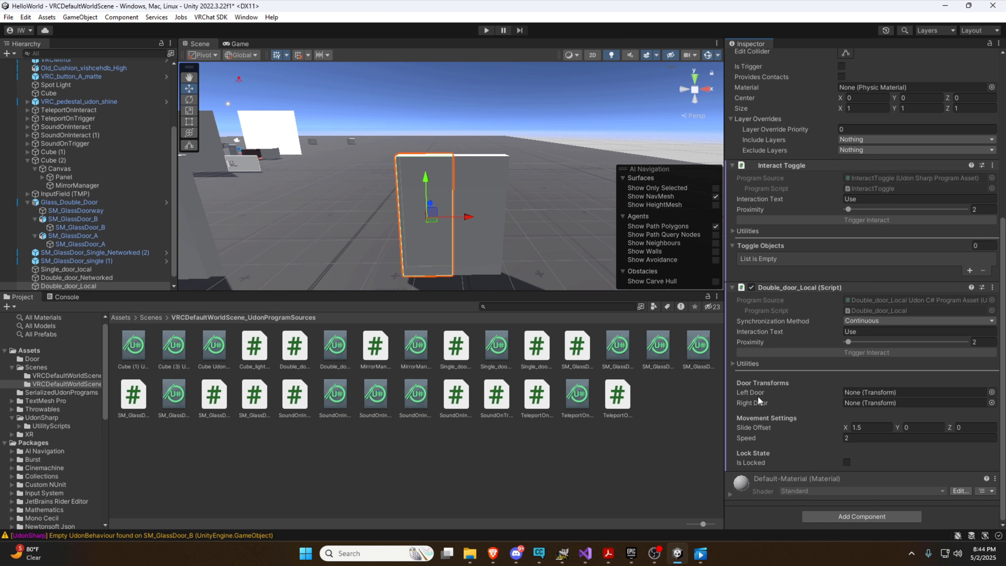
left_click_drag(79, 286, 873, 392)
left_click_drag(90, 286, 240, 290)
left_click_drag(99, 269, 883, 402)
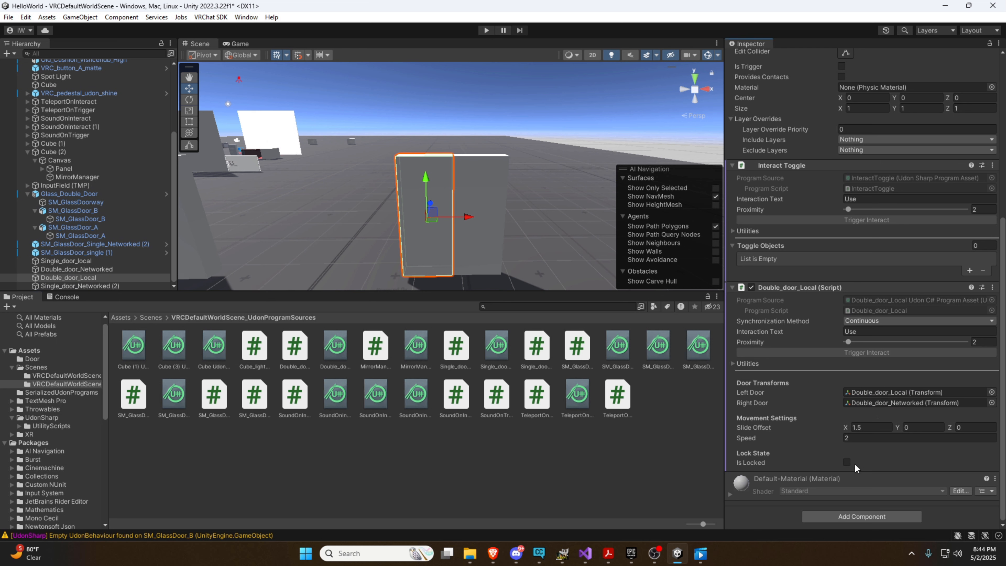
- Run play mode, trigger the Double_door_Local interaction repeatedly while watching the doors in the scene, and exit play mode
left_click(486, 30)
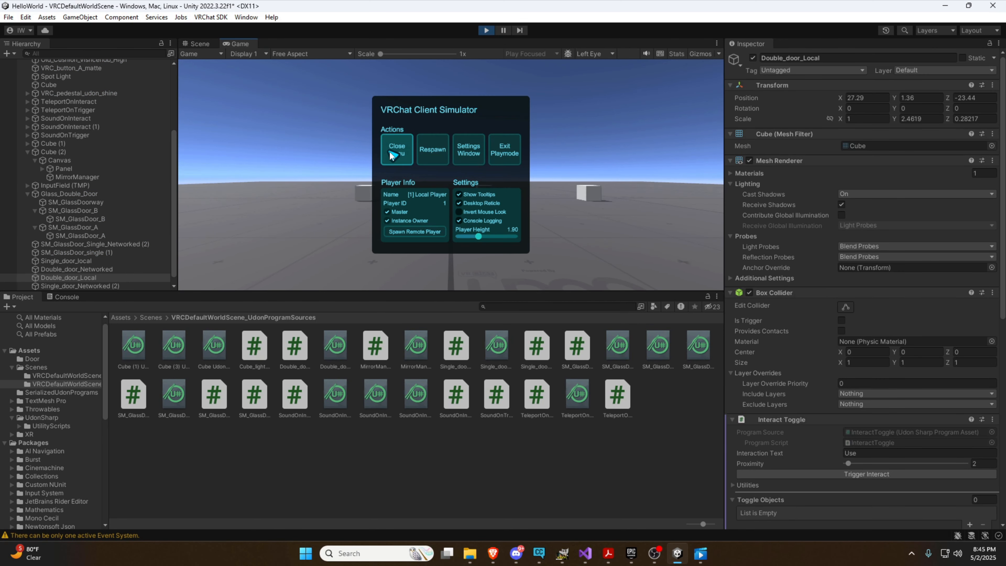
left_click(199, 43)
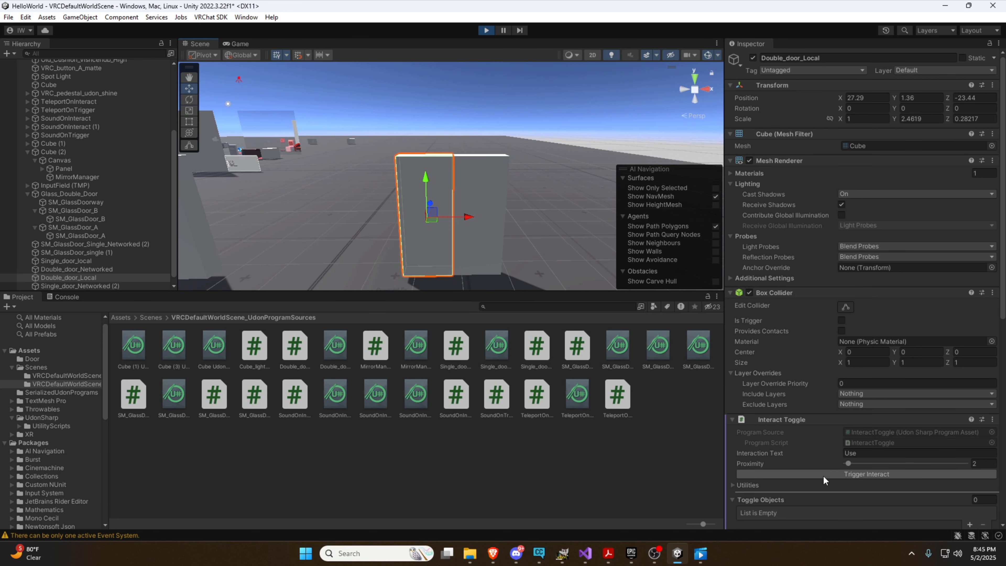
scroll(822, 475, "down", 6)
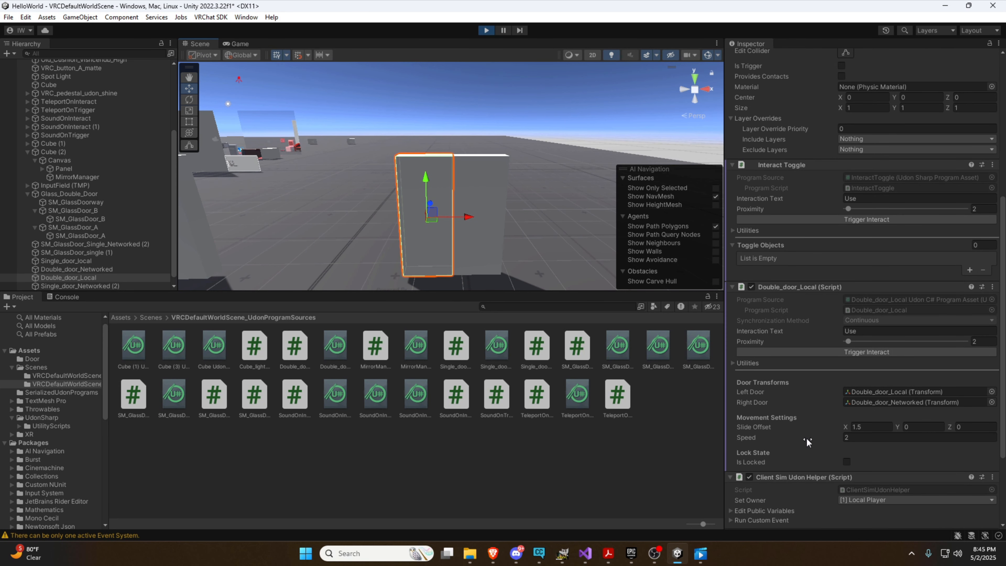
left_click(845, 352)
left_click(844, 351)
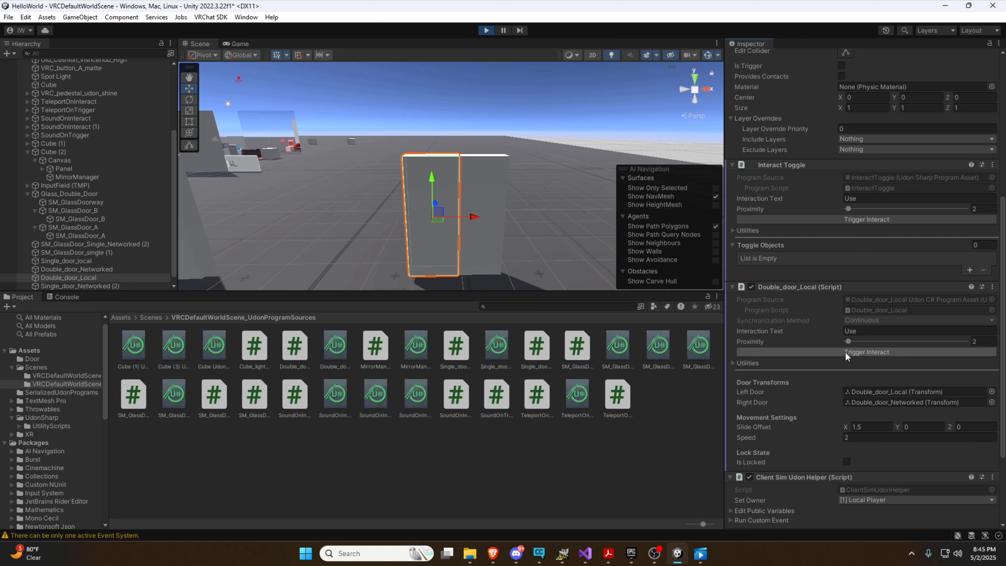
left_click(844, 351)
left_click(845, 351)
right_click_drag(436, 252, 357, 243)
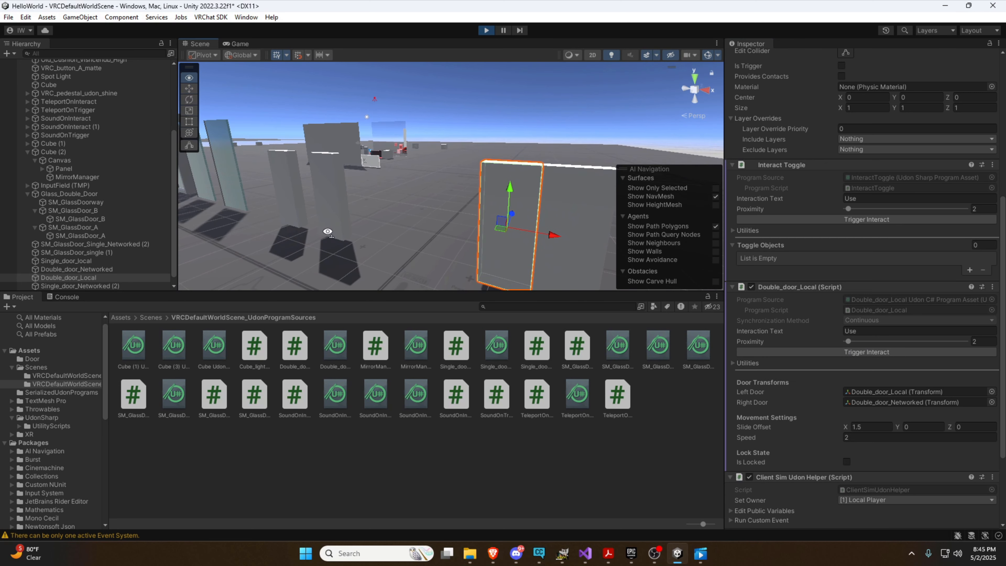
left_click(822, 359)
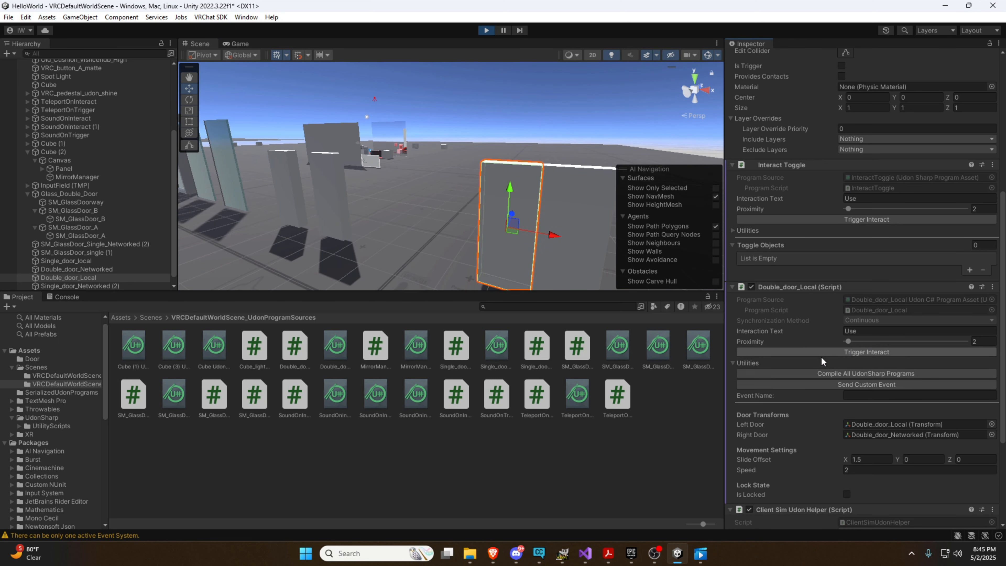
left_click(493, 32)
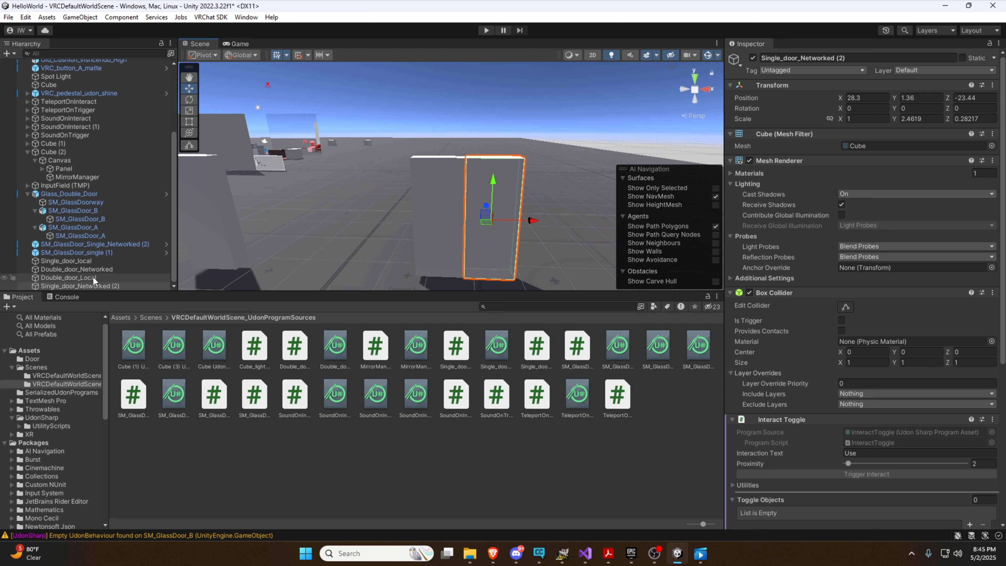
- Rename the separate single door, Double_door_Networked, as Single_door_Networked
left_click(89, 271)
middle_click_drag(356, 225, 533, 226)
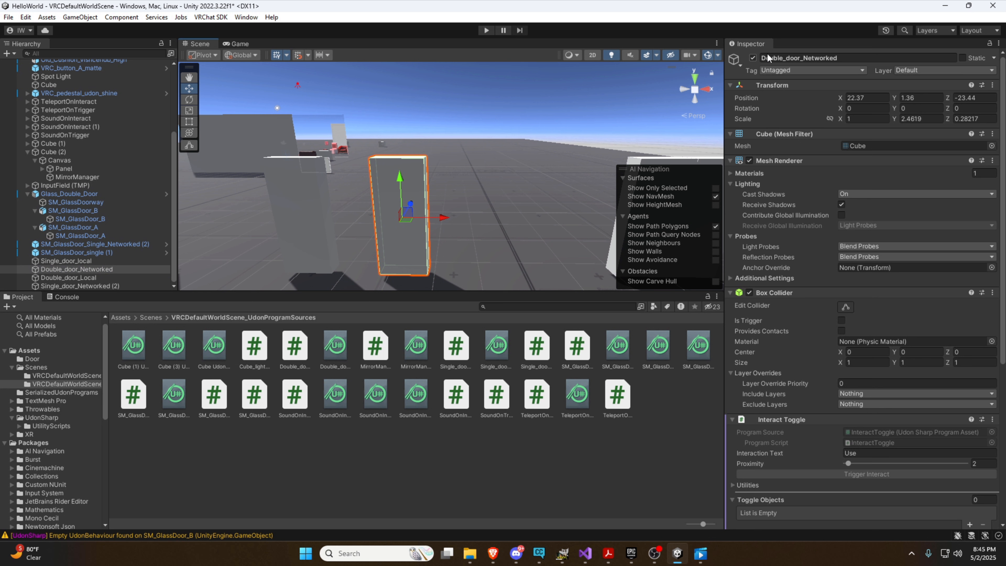
type("Single")
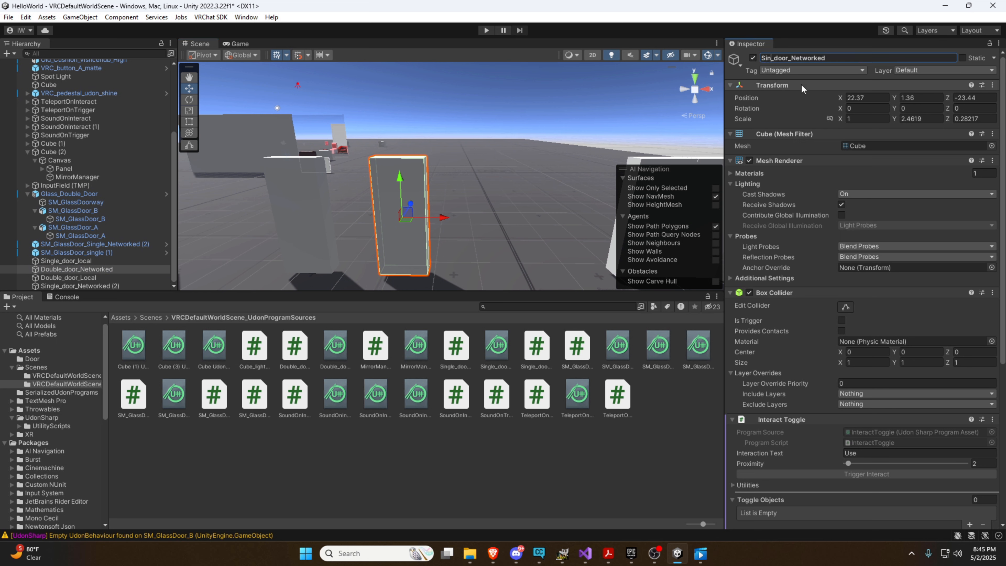
key("Return")
- Rename the second panel of the double door, Single_door_Networked (2), as Double_door_Networked (2)
key("d")
right_click_drag(550, 137, 543, 136)
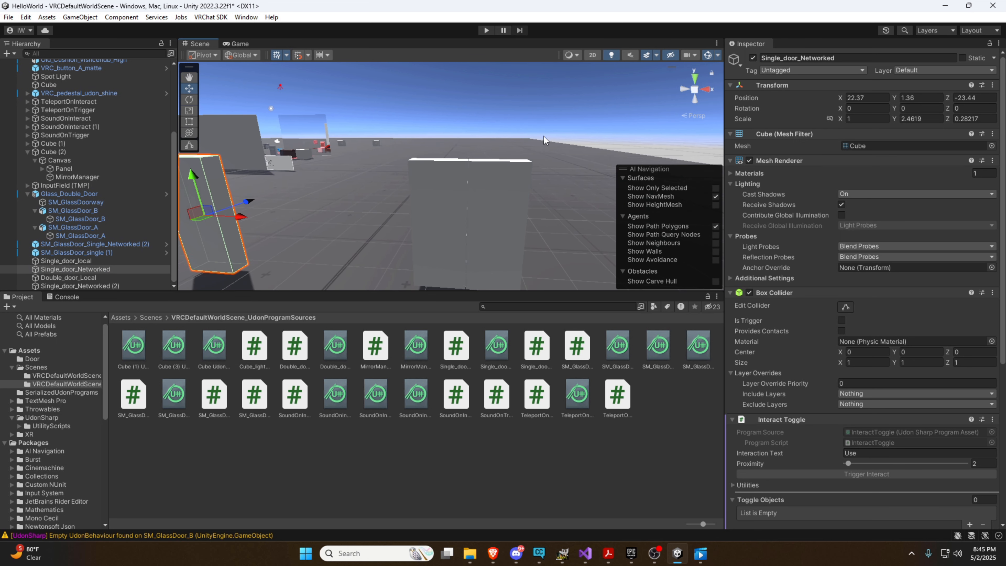
left_click(503, 196)
double_click(775, 60)
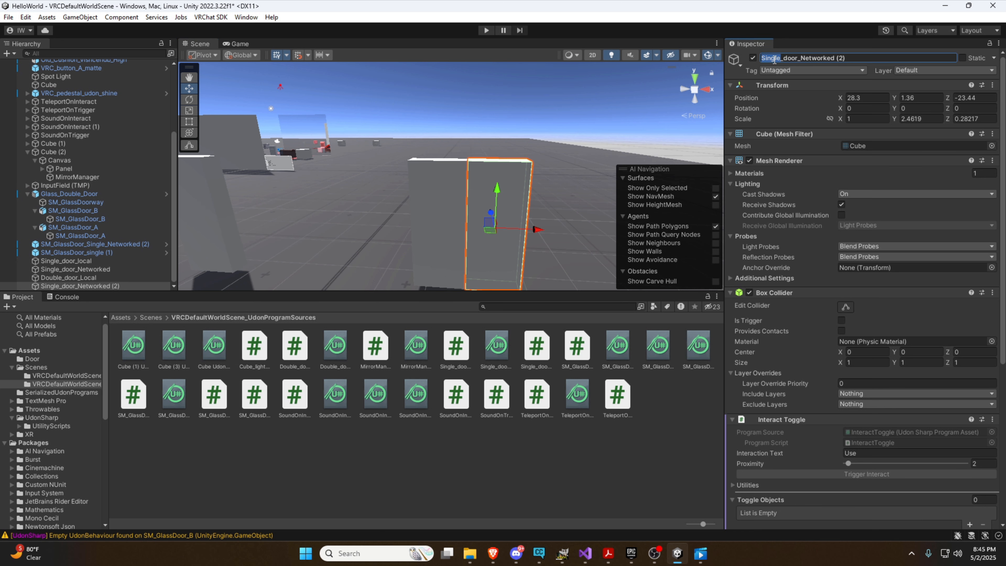
type("Double")
key("Return")
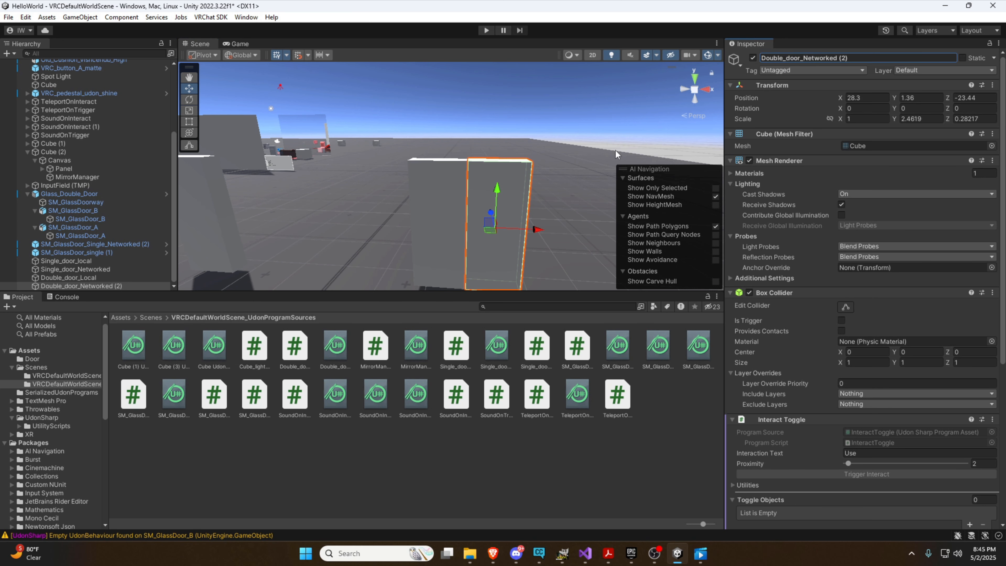
- Reassign the Right Door of the Double_door_Local script to Double_door_Networked (2)
left_click(79, 279)
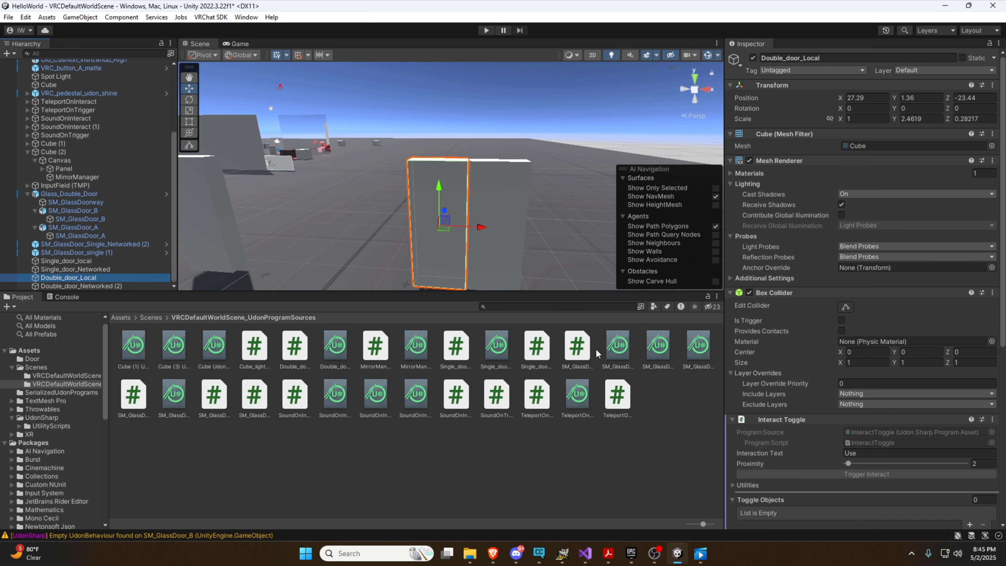
scroll(807, 420, "down", 6)
scroll(808, 419, "down", 3)
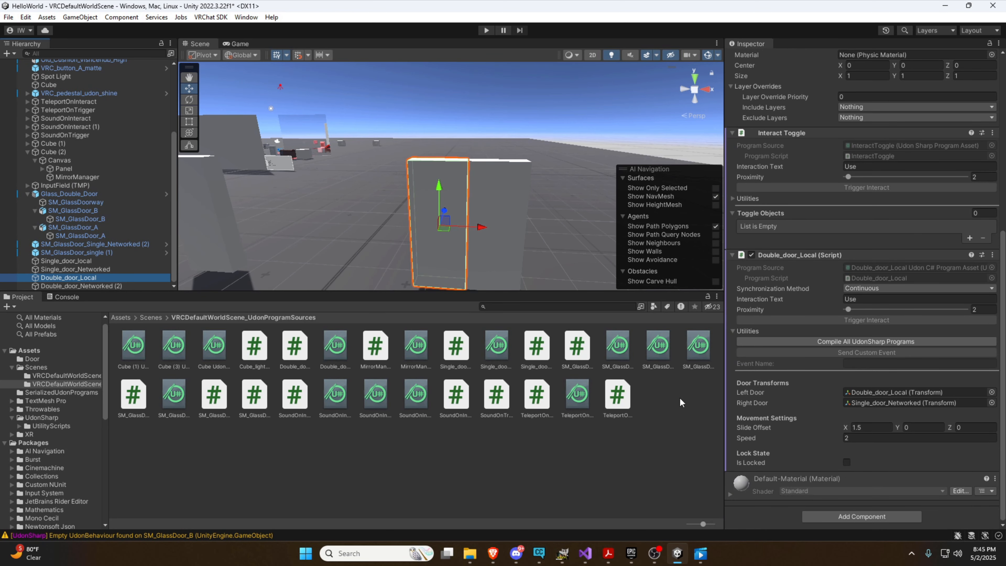
left_click_drag(438, 338, 878, 404)
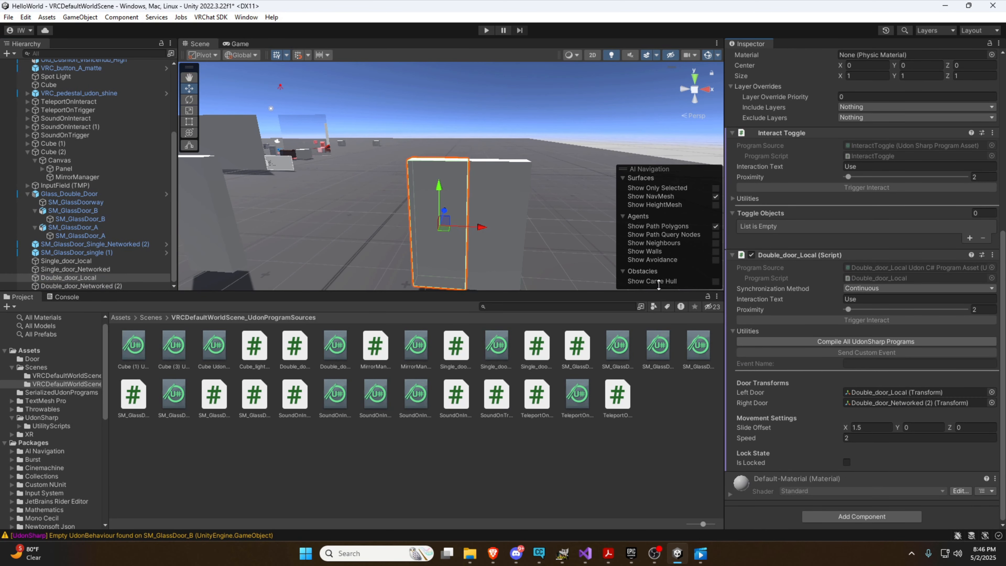
- Run play mode and trigger the Double_door_Local interaction to check how both door panels slide in the scene
left_click(487, 31)
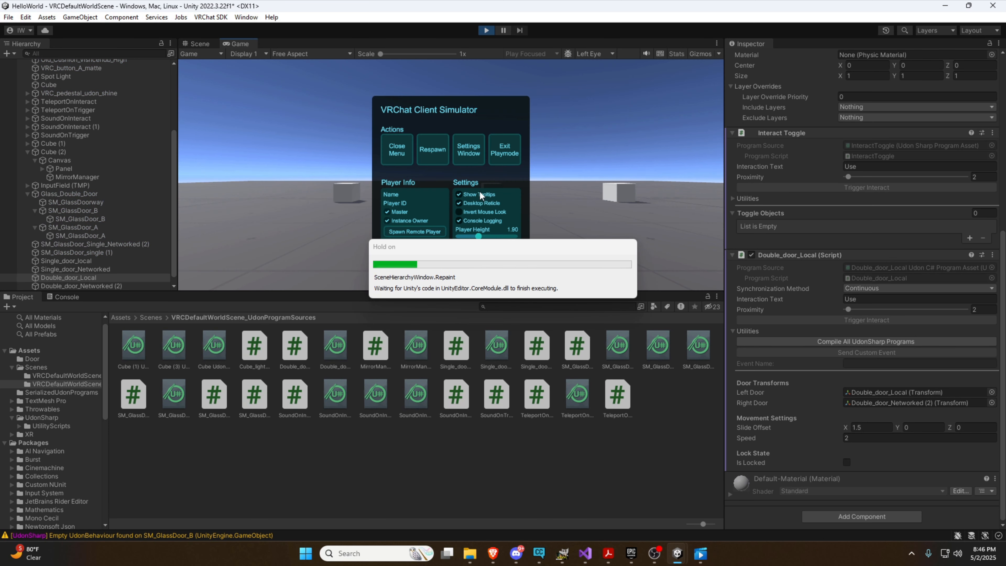
left_click(199, 45)
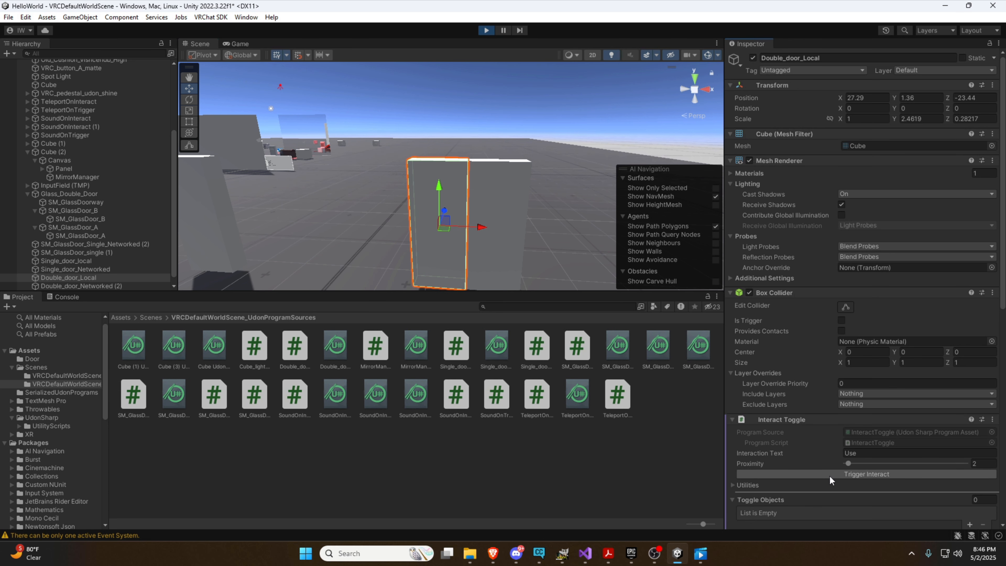
scroll(831, 479, "down", 5)
left_click(802, 464)
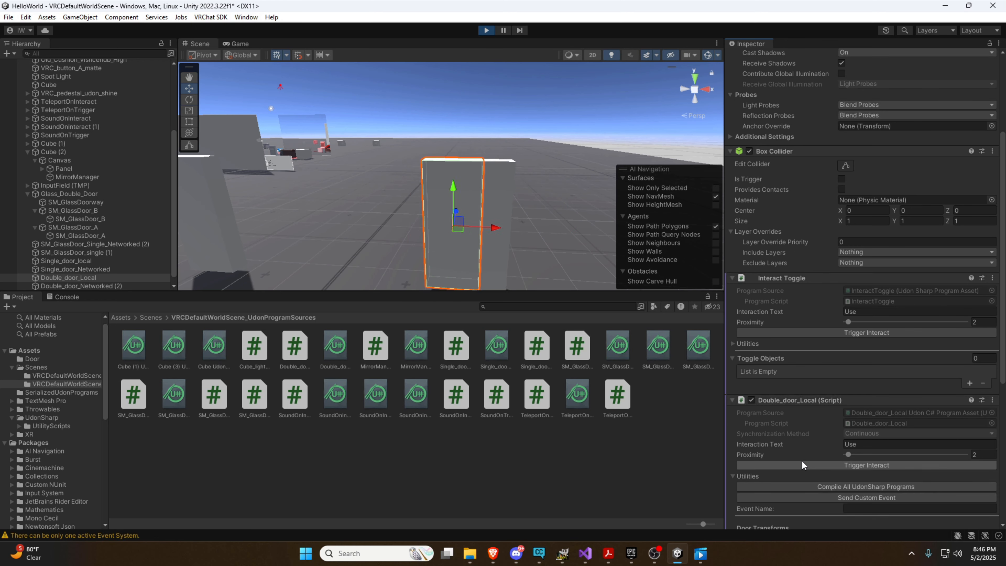
scroll(539, 208, "down", 3)
- Trigger the interaction of SM_GlassDoor_B twice to compare the glass double door's movement, and exit play mode
right_click_drag(539, 209, 504, 195)
left_click(323, 184)
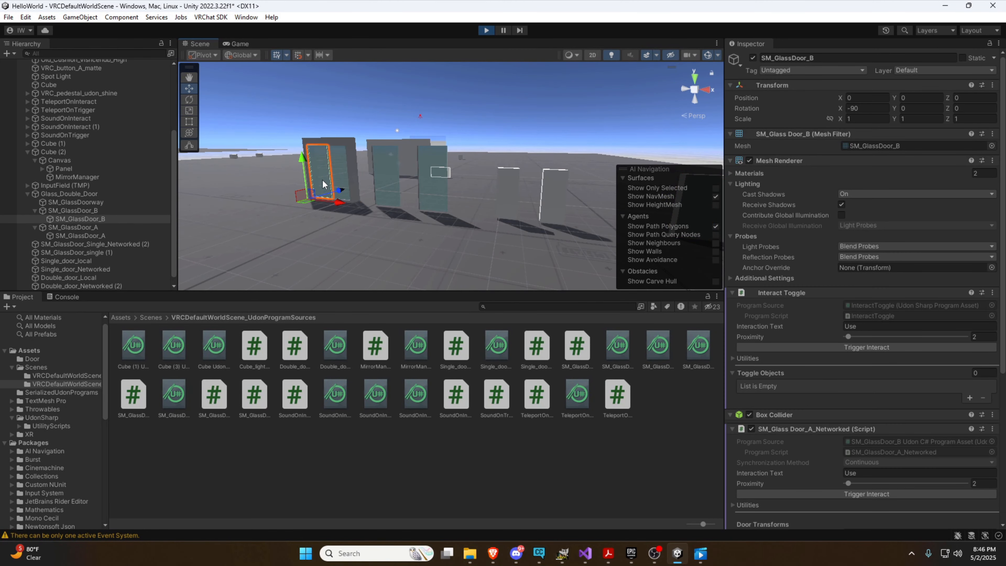
scroll(812, 419, "down", 6)
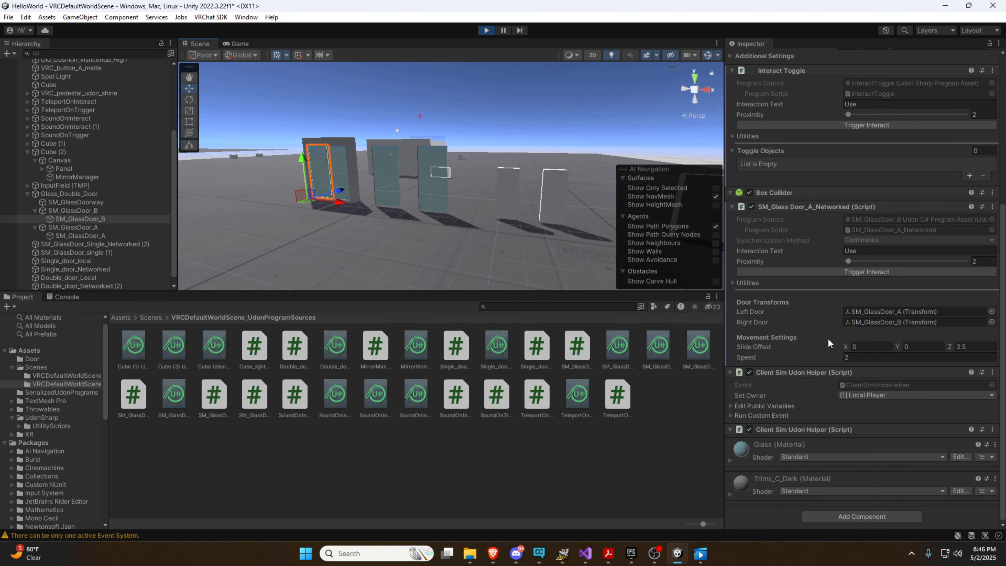
left_click(800, 272)
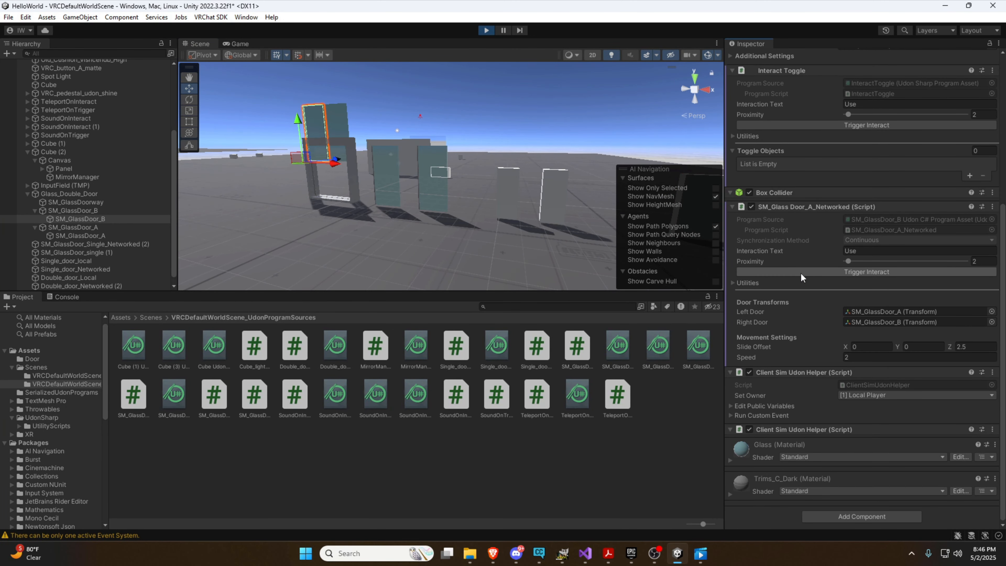
left_click(800, 272)
key("d")
right_click_drag(538, 260, 492, 134)
left_click(486, 30)
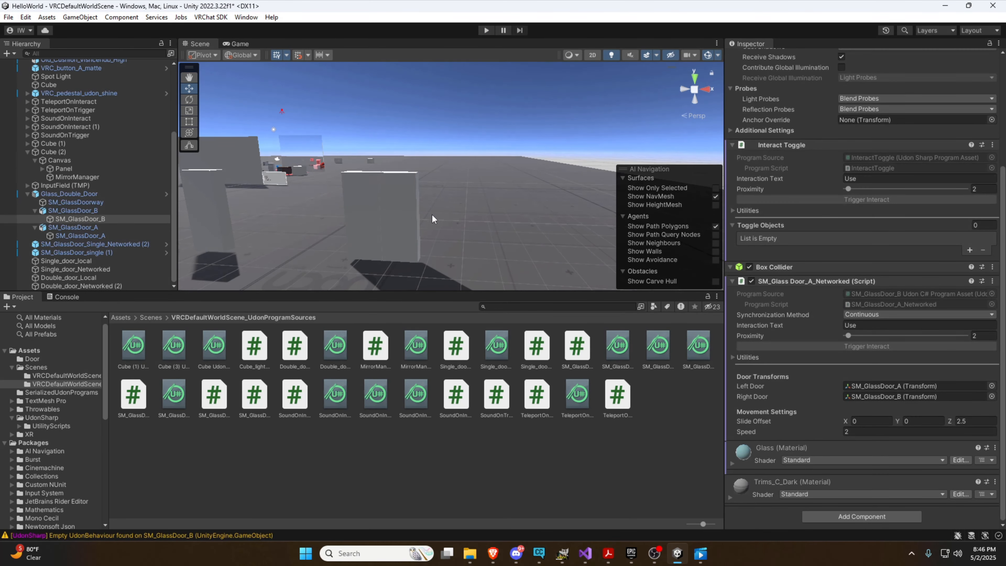
- Set the X value of Slide Offset on Double_door_Local to -1.5
left_click(374, 222)
scroll(812, 432, "down", 4)
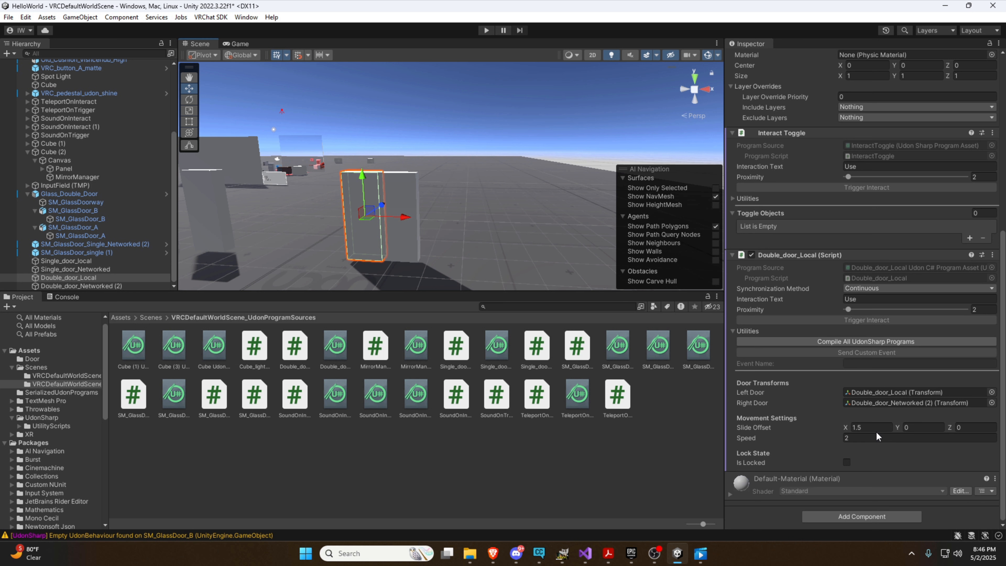
left_click(857, 428)
- Run play mode again to test Double_door_Local with the new slide offset in the scene, and exit play mode
left_click(486, 31)
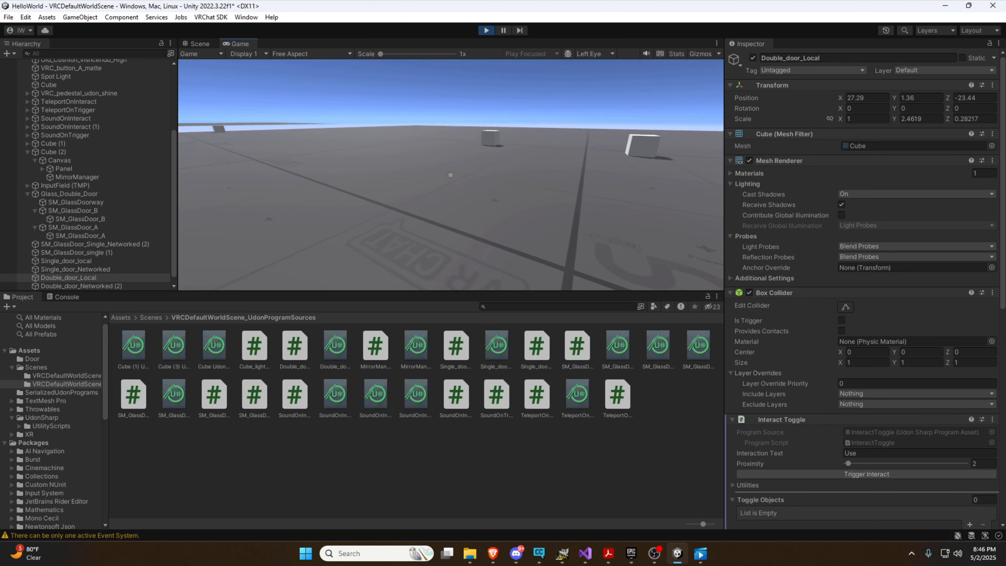
key("Escape")
left_click(200, 43)
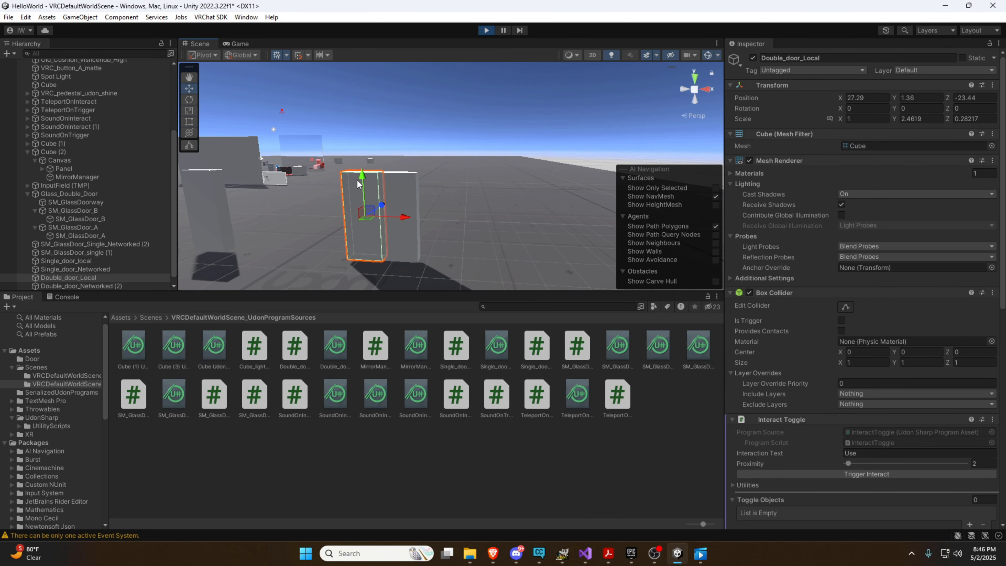
scroll(796, 415, "down", 8)
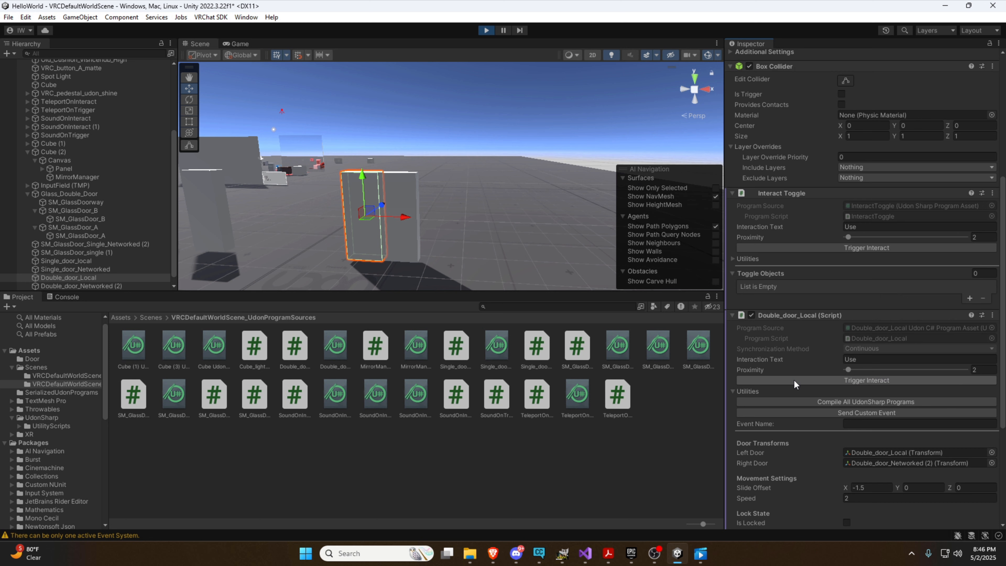
right_click_drag(443, 171, 476, 121)
key("a")
left_click(487, 31)
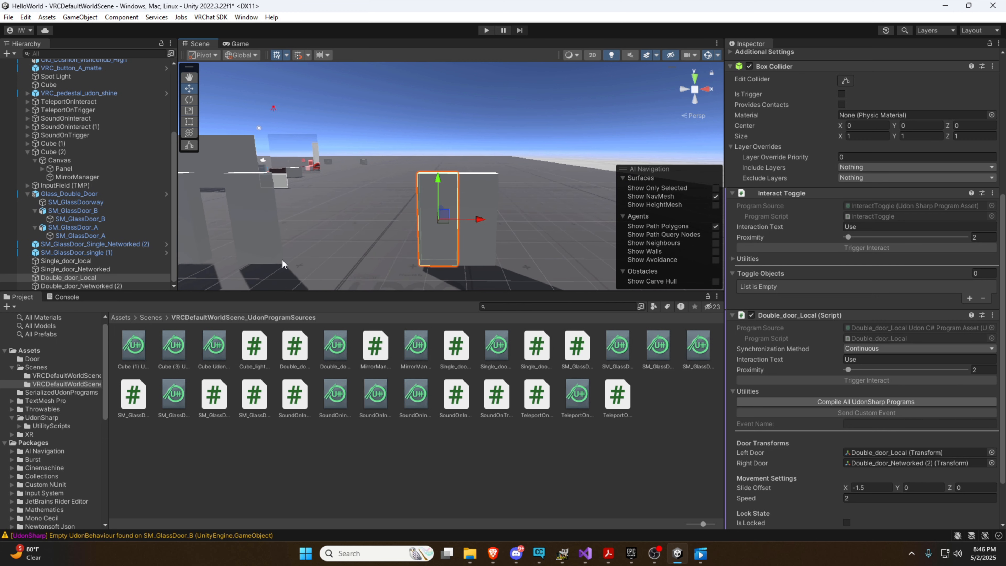
- Remove the Single_door_Networked script component from Double_door_Networked (2)
left_click(89, 285)
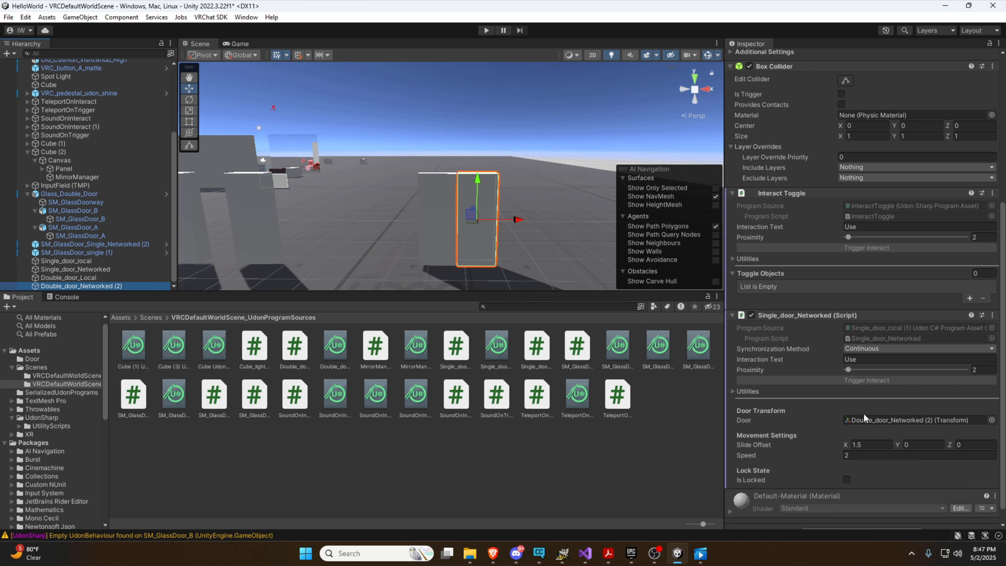
scroll(823, 452, "down", 1)
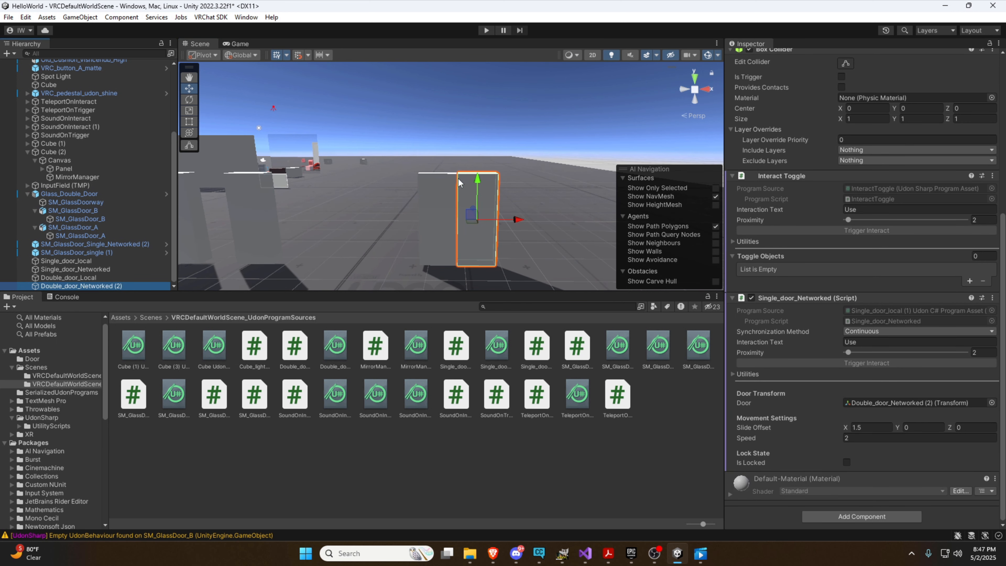
left_click(992, 298)
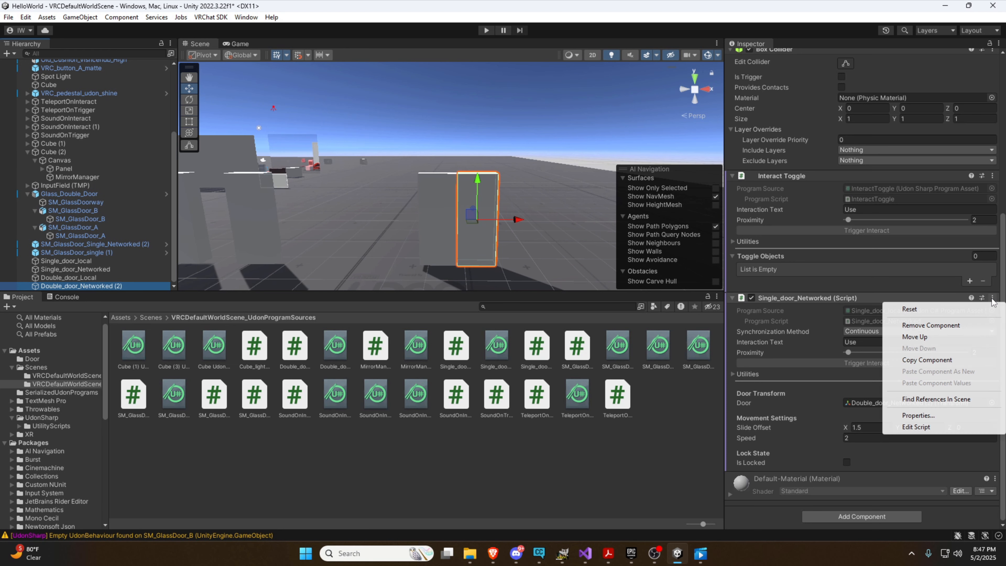
left_click(930, 326)
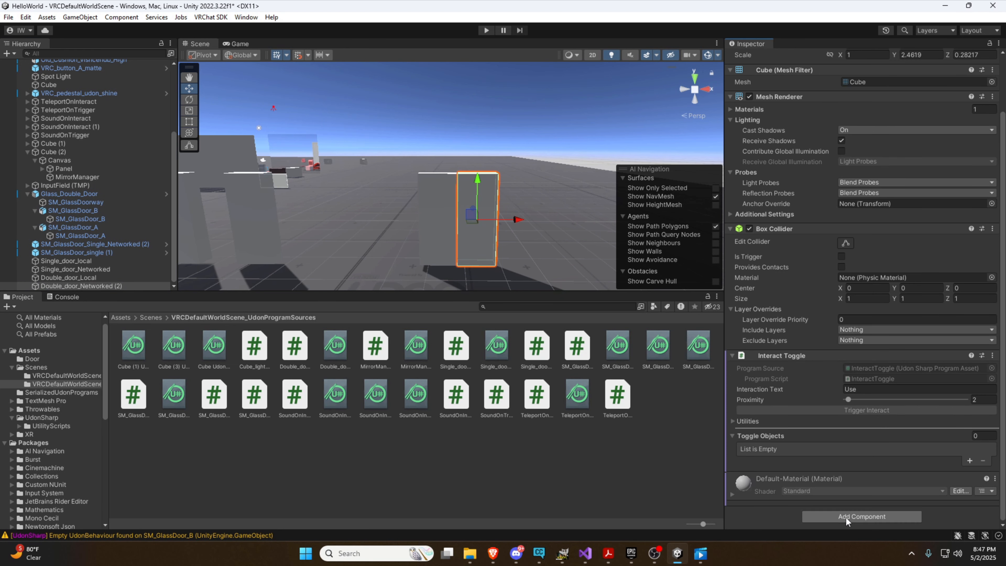
- Add an Udon Behaviour component to Double_door_Networked (2)
left_click(844, 516)
type("udon")
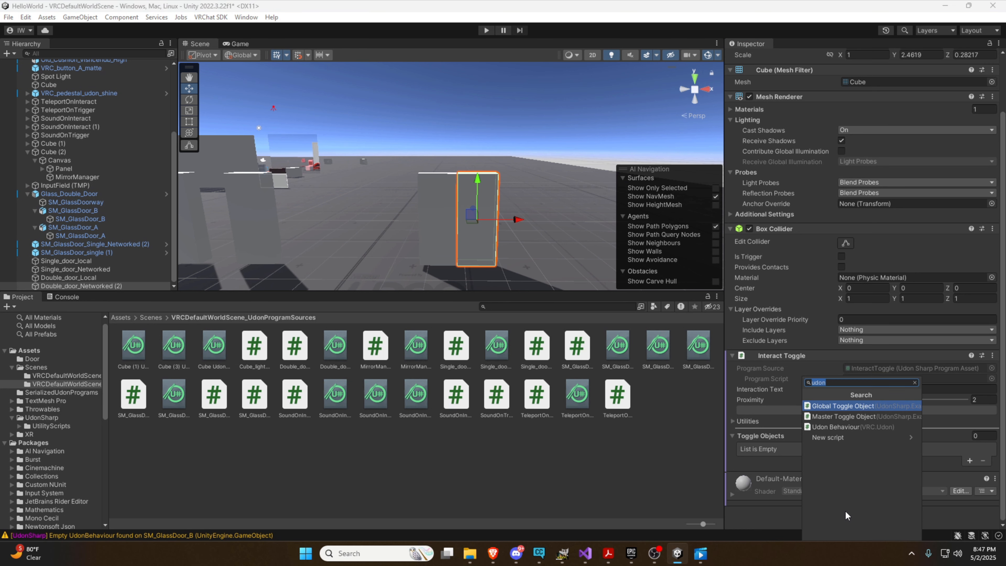
key("Down")
key("Down")
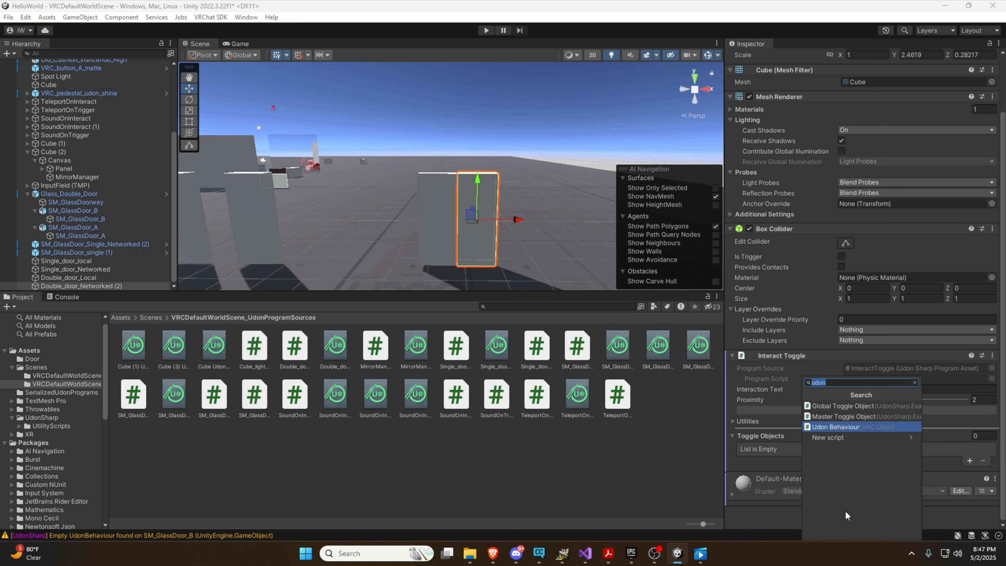
key("Return")
- Create a new Udon C# program for the Udon Behaviour and save its script under the suggested name Double_door_Networked(2)
scroll(837, 418, "down", 4)
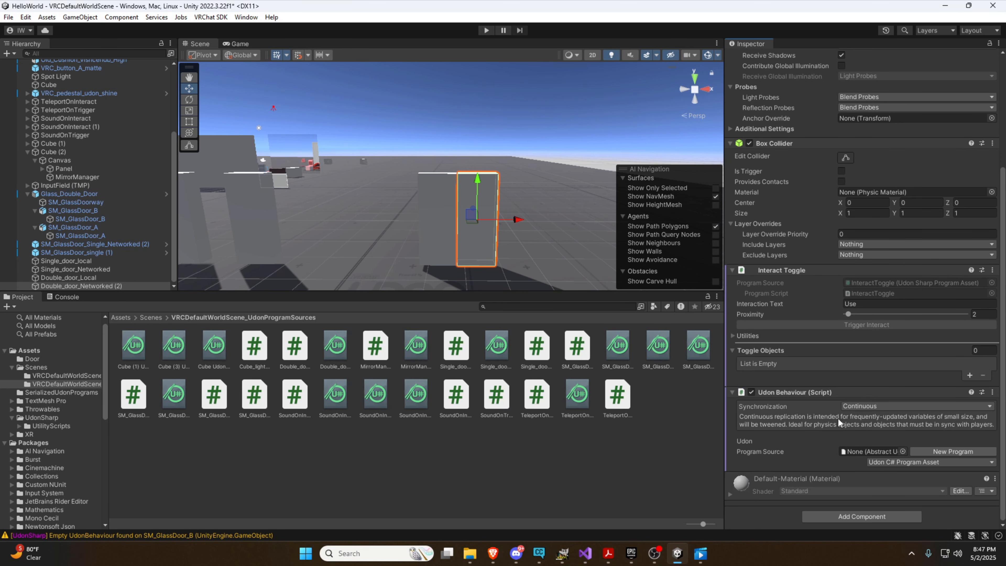
left_click(947, 450)
left_click(876, 462)
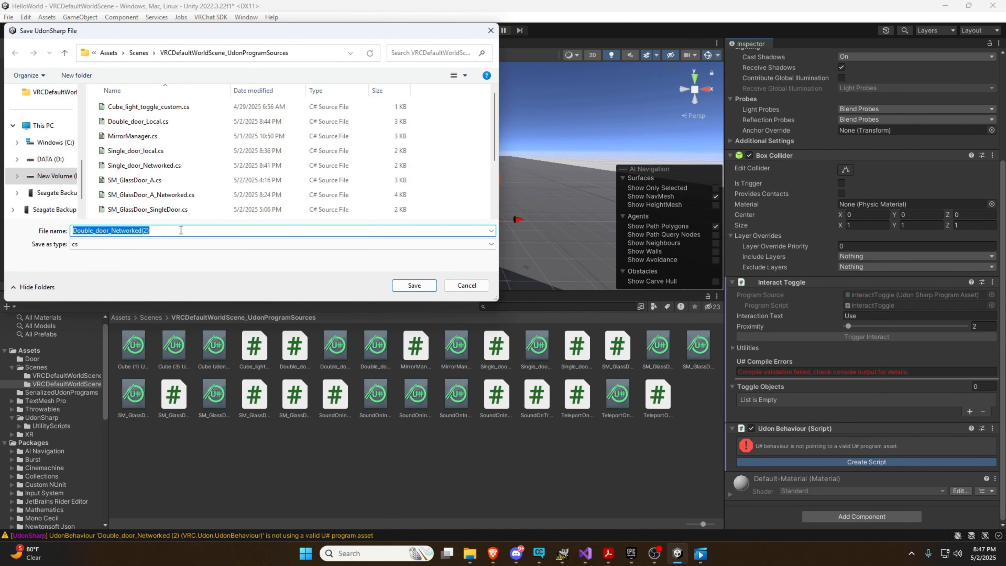
left_click(413, 292)
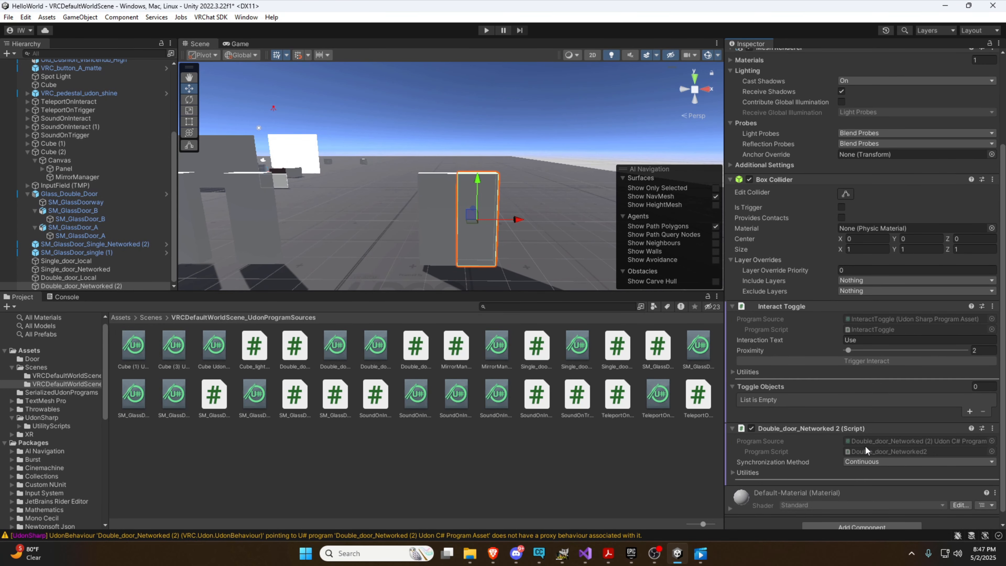
- Replace the whole Double_door_Networked2.cs script with the copied networked double-door code, review it, save it and return to Unity
double_click(869, 452)
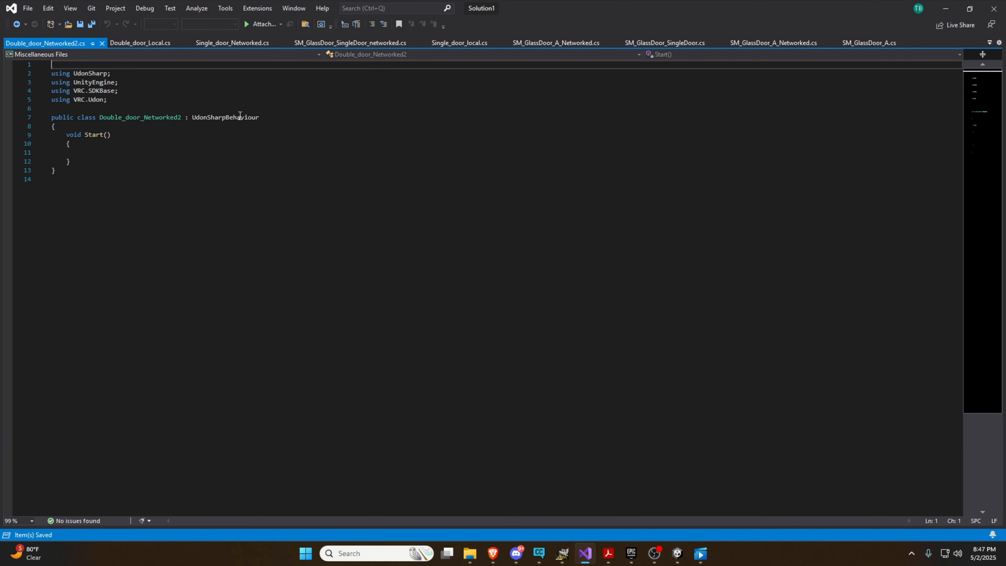
key("ctrl+a")
key("ctrl+v")
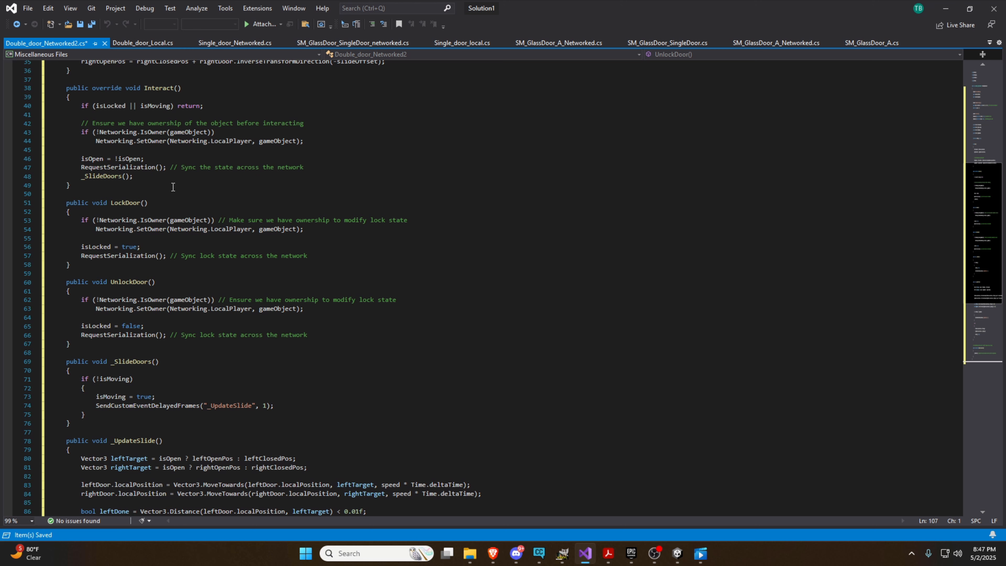
scroll(173, 187, "up", 10)
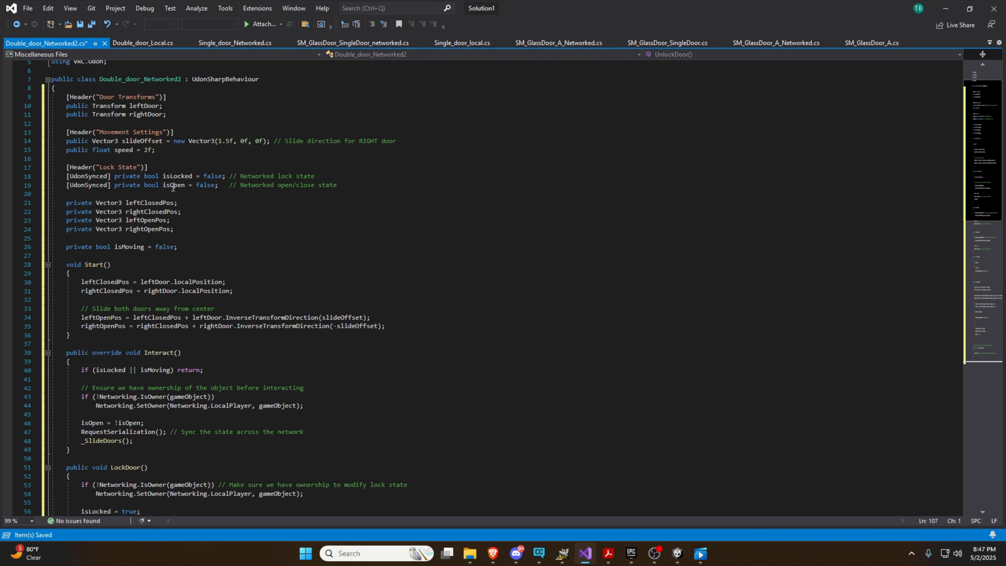
scroll(173, 187, "down", 1)
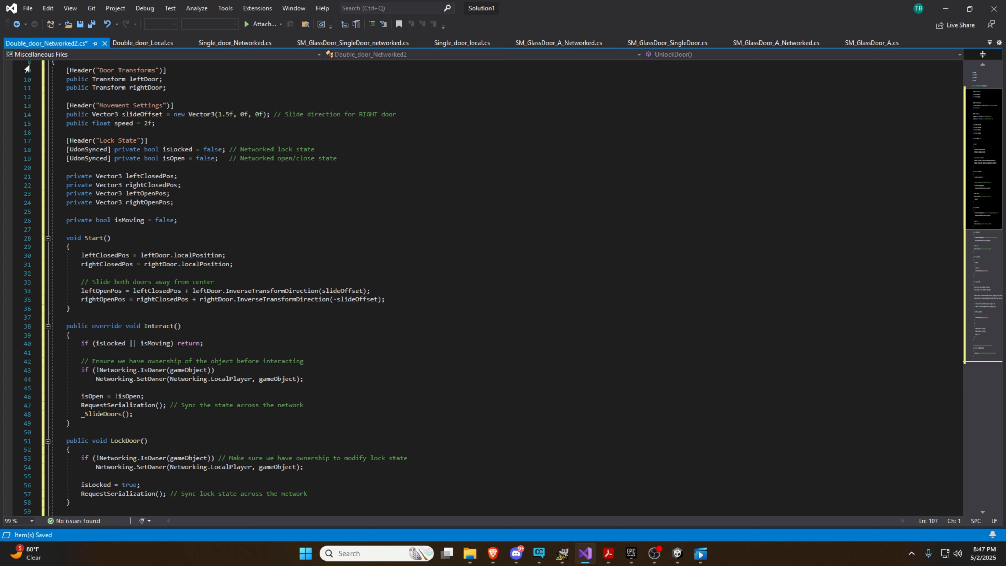
scroll(610, 280, "down", 14)
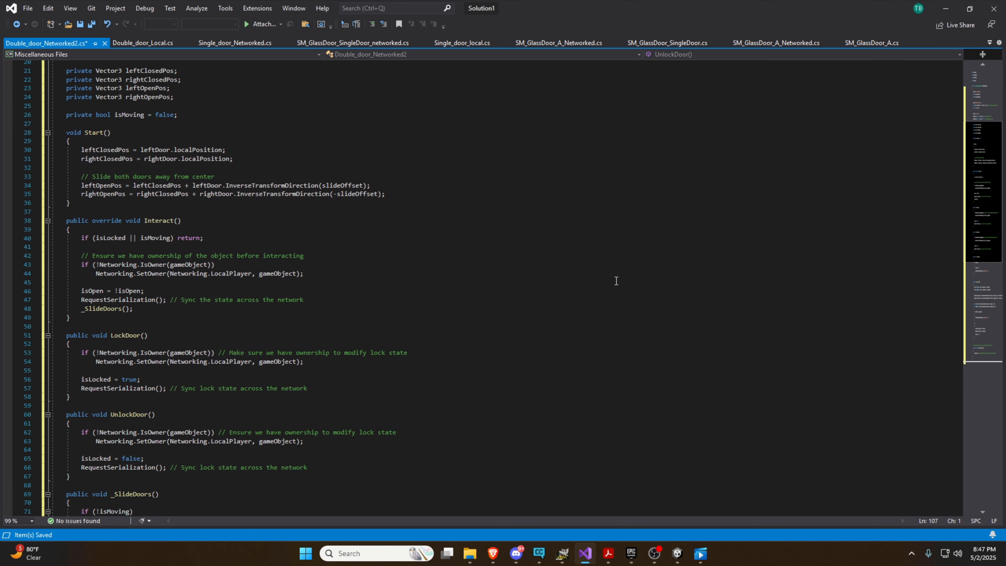
scroll(616, 281, "down", 3)
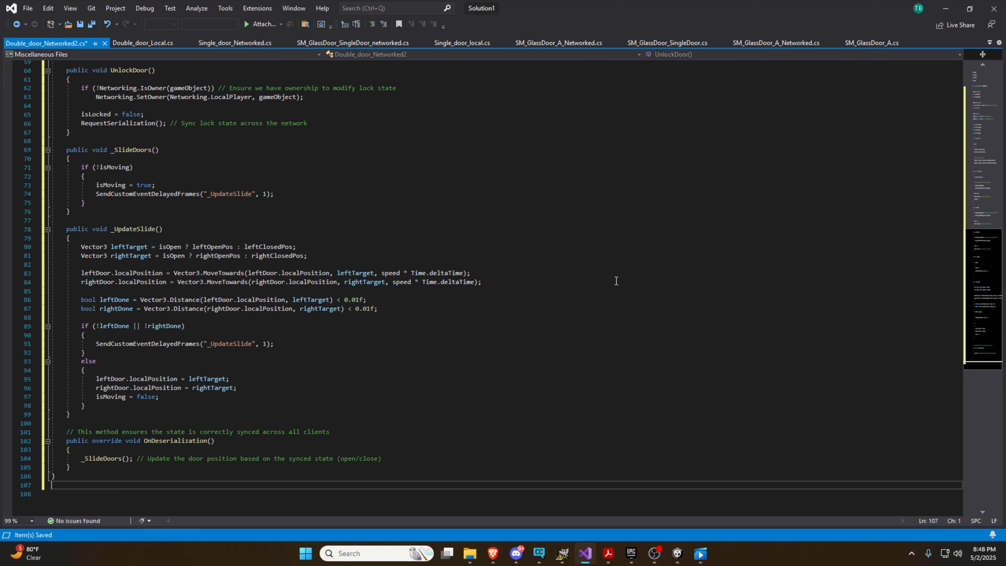
key("ctrl+s")
left_click(945, 7)
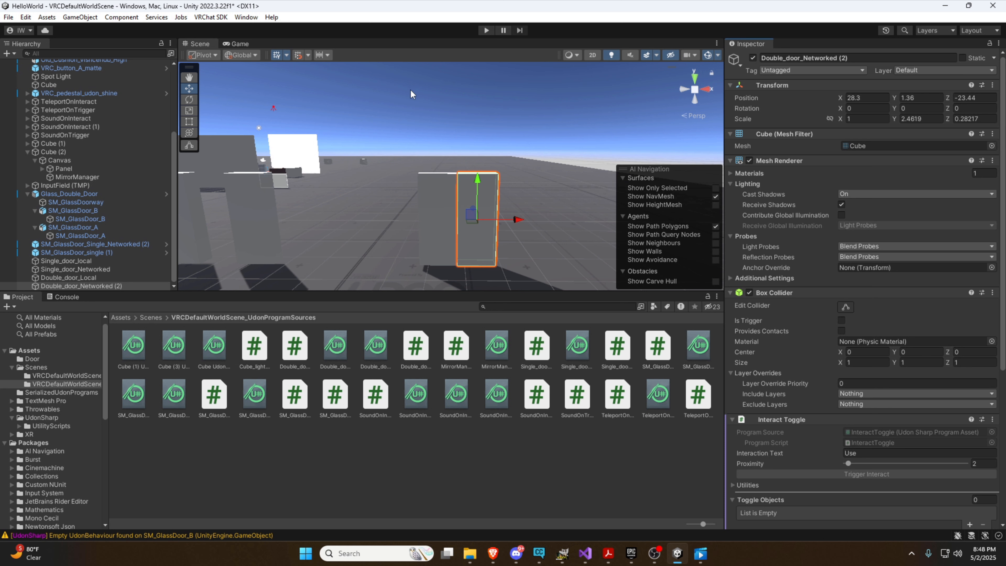
- Build and test the world on Windows from the VRChat SDK control panel
left_click(210, 21)
left_click(225, 45)
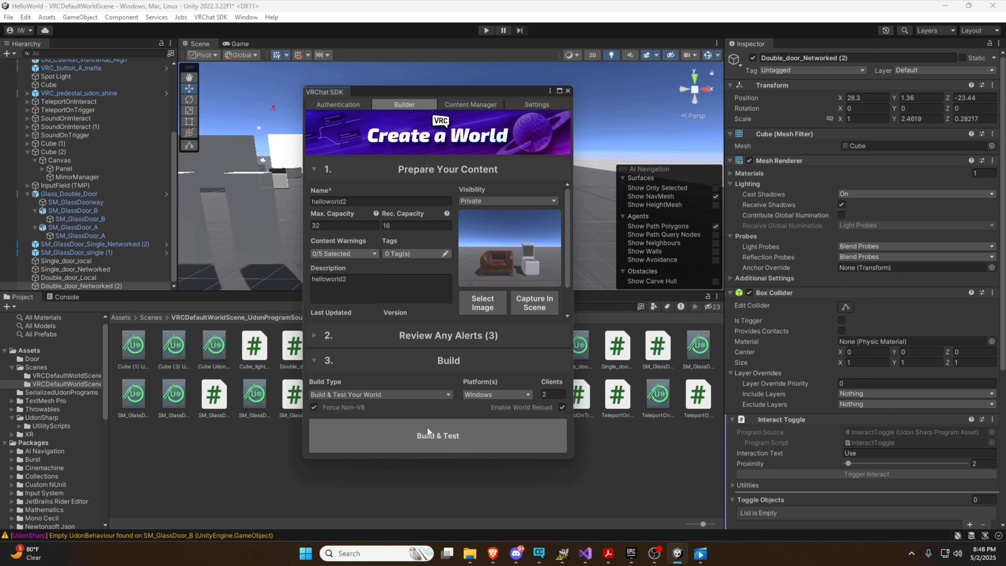
left_click(411, 426)
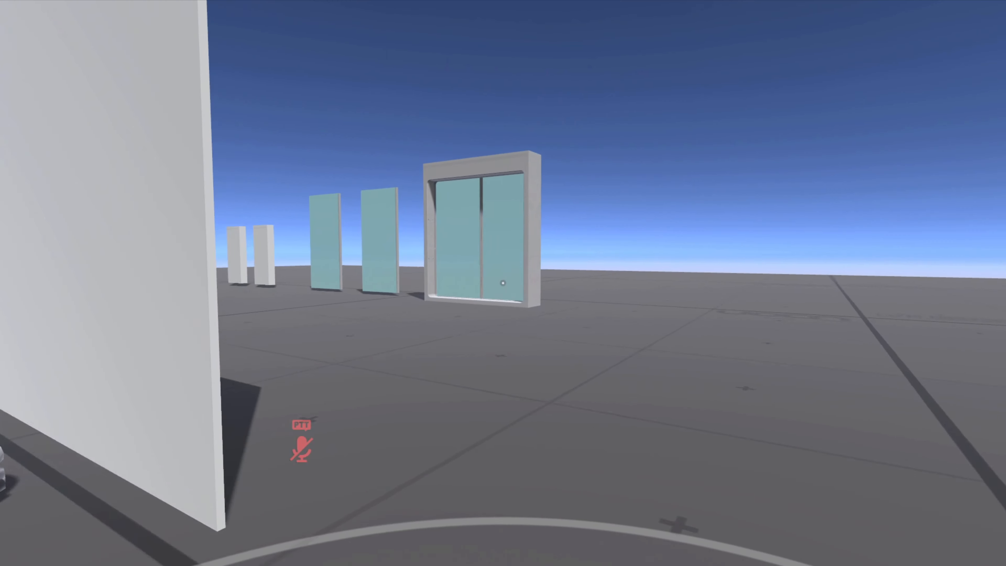
- Walk through the test world past the glass doors to the double door made of cubes
key("w")
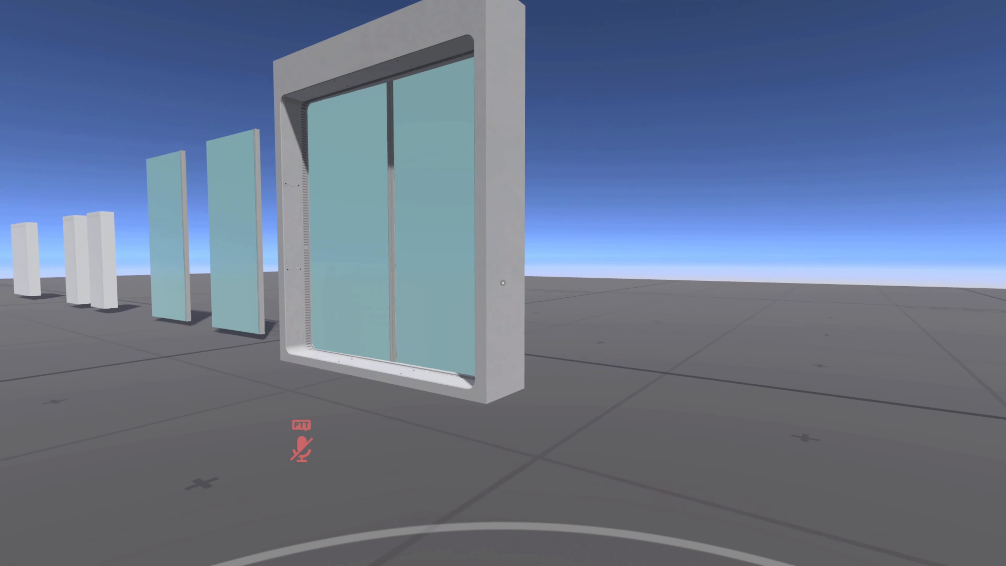
key("d")
key("s")
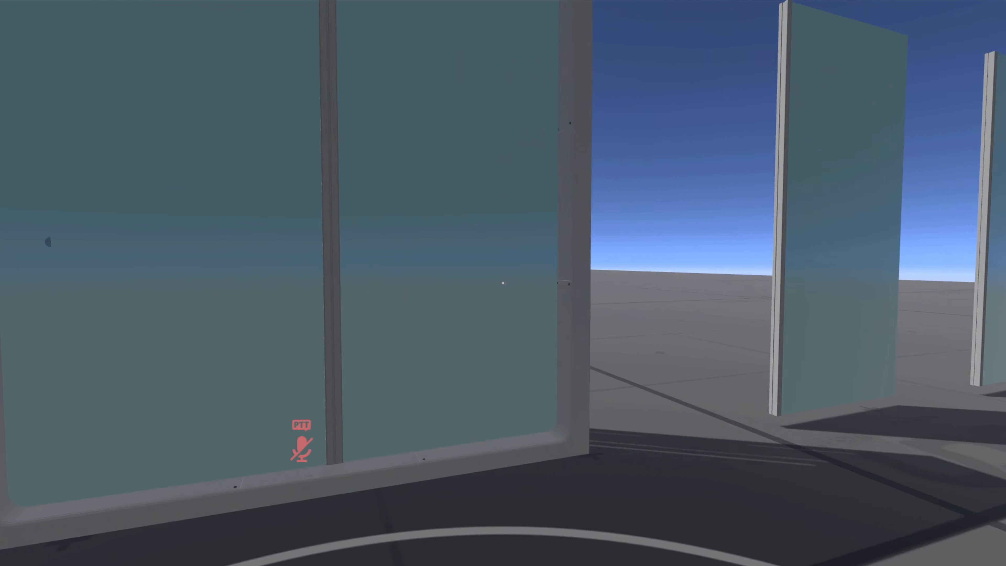
key("w")
key("d")
key("w")
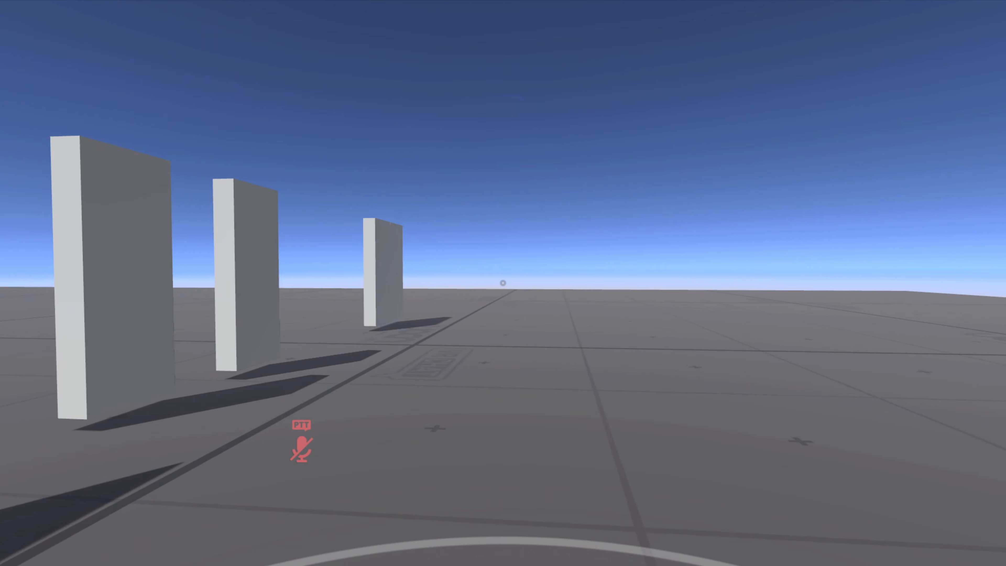
key("w")
key("d")
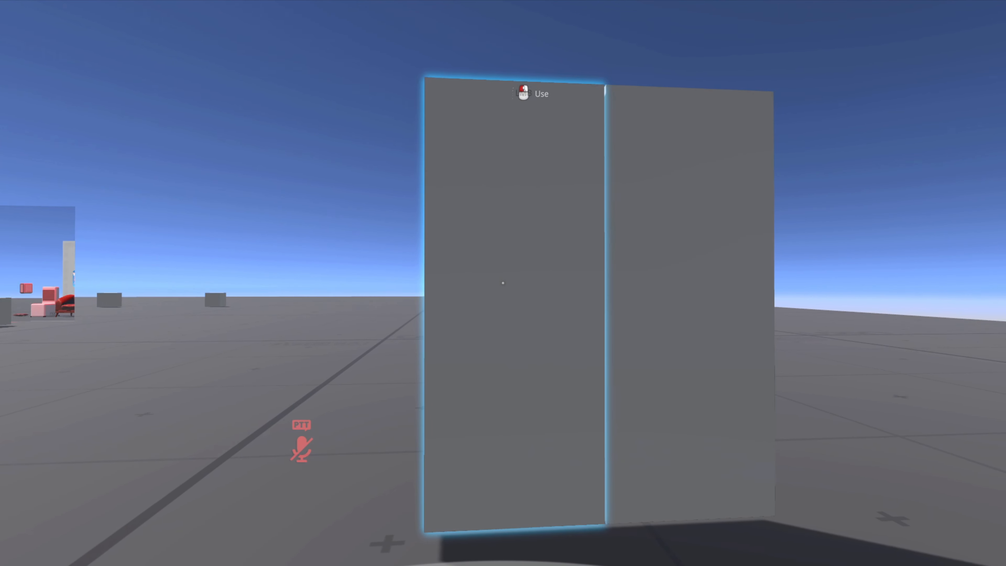
- Inspect both panels of the cube double door, trigger its interaction, and close the test client
key("d")
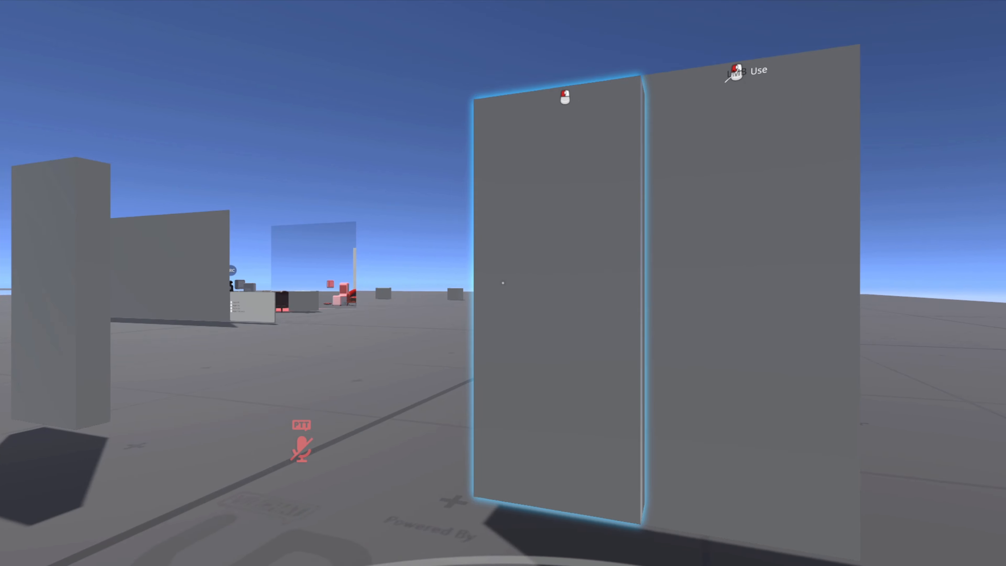
key("a")
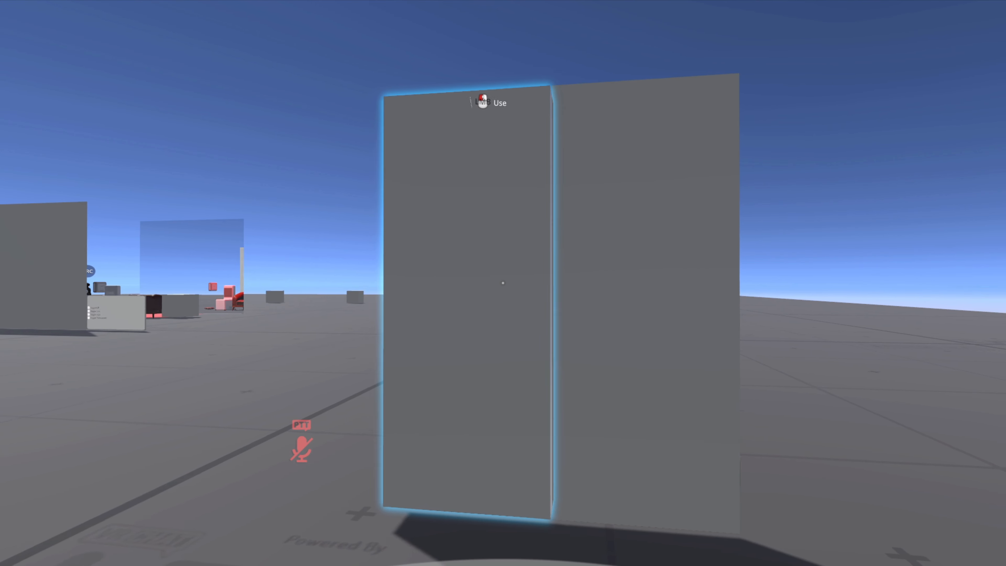
key("d")
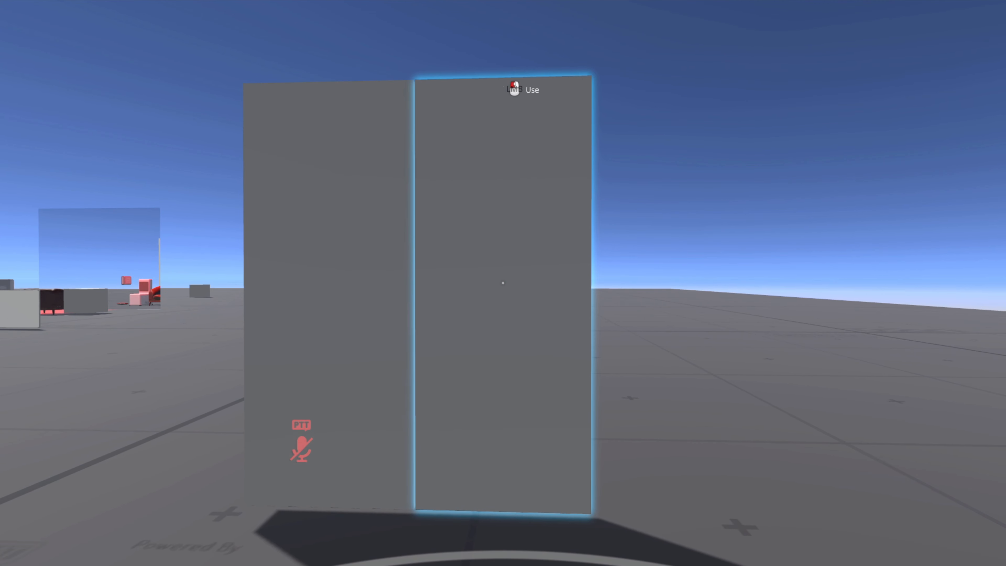
key("s")
key("a")
key("w")
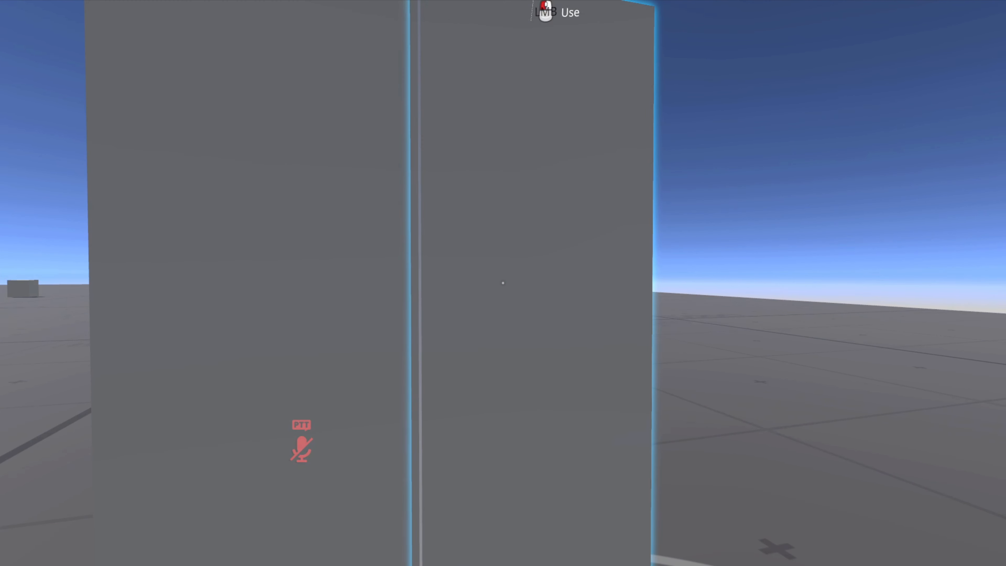
key("s")
key("w")
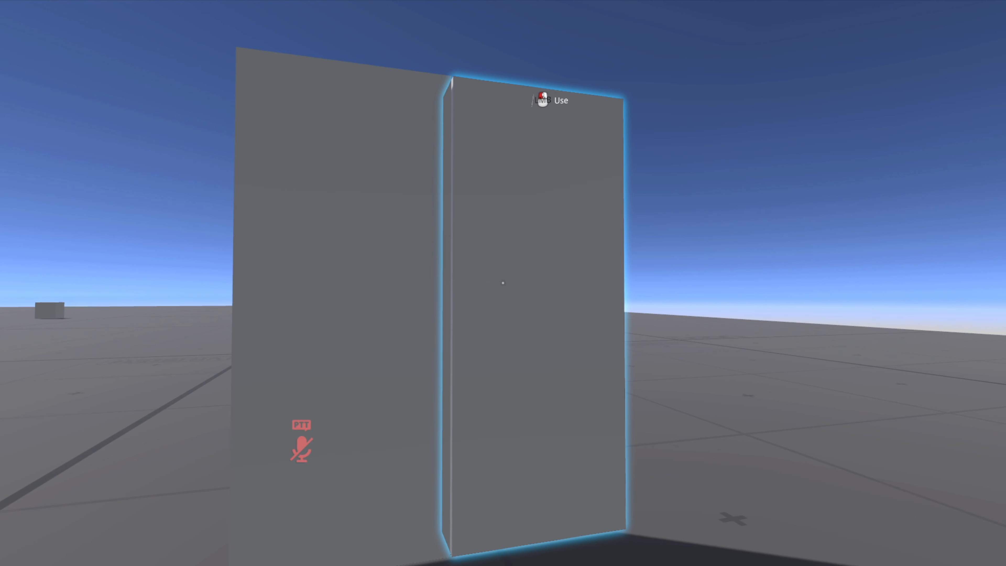
left_click(502, 283)
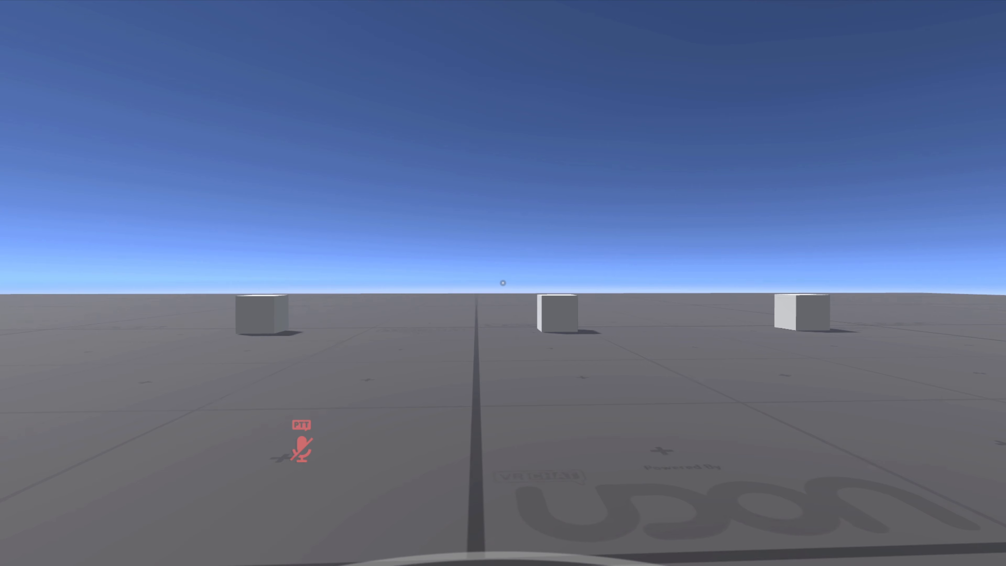
key("alt+F4")
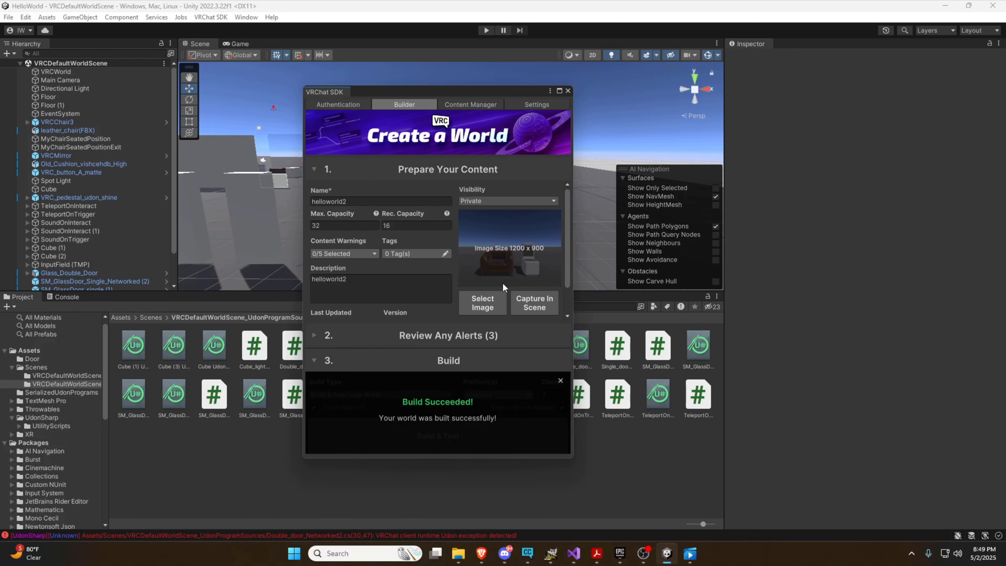
- On Double_door_Networked (2), assign Double_door_Local as Left Door and Double_door_Networked (2) as Right Door
left_click(568, 91)
left_click(490, 210)
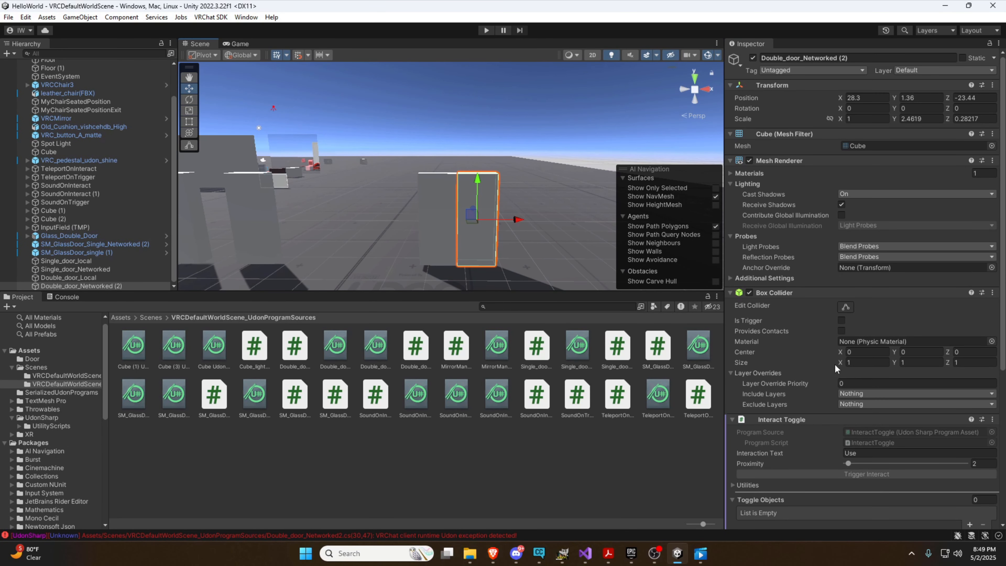
scroll(834, 363, "down", 5)
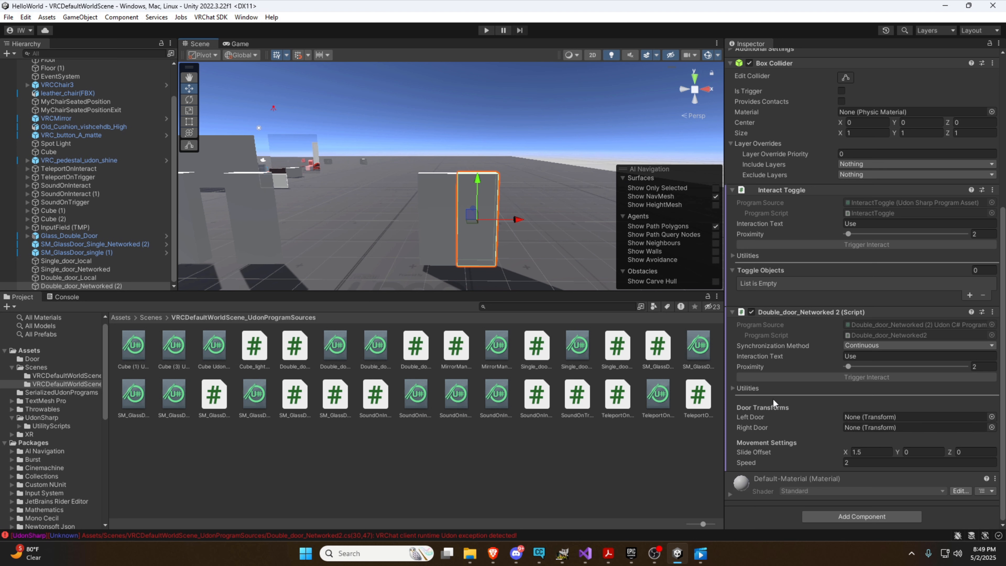
left_click_drag(77, 278, 869, 421)
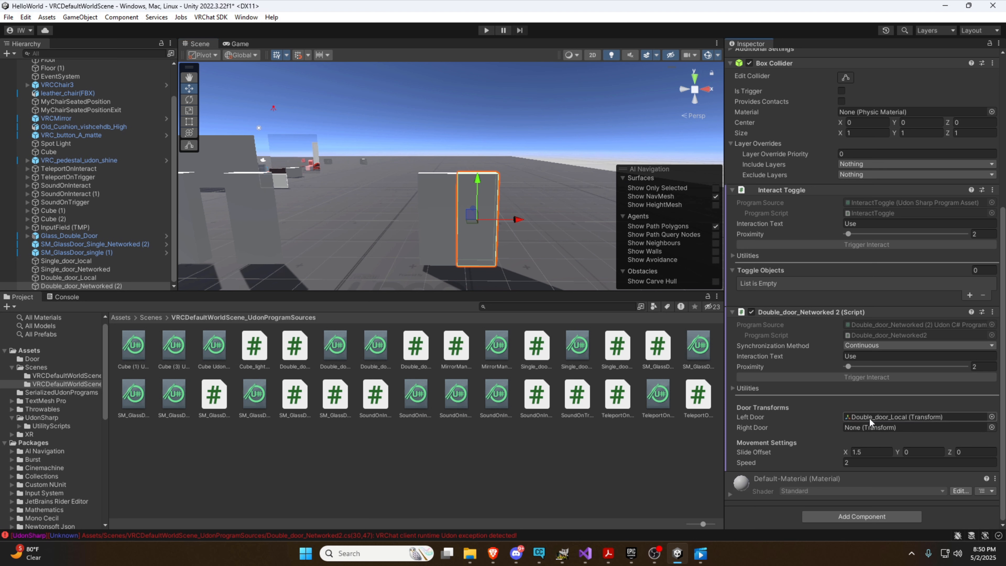
left_click_drag(93, 283, 887, 427)
- Check the slide offset on Double_door_Local and set the Slide Offset X of Double_door_Networked (2) to -1.5
left_click(438, 246)
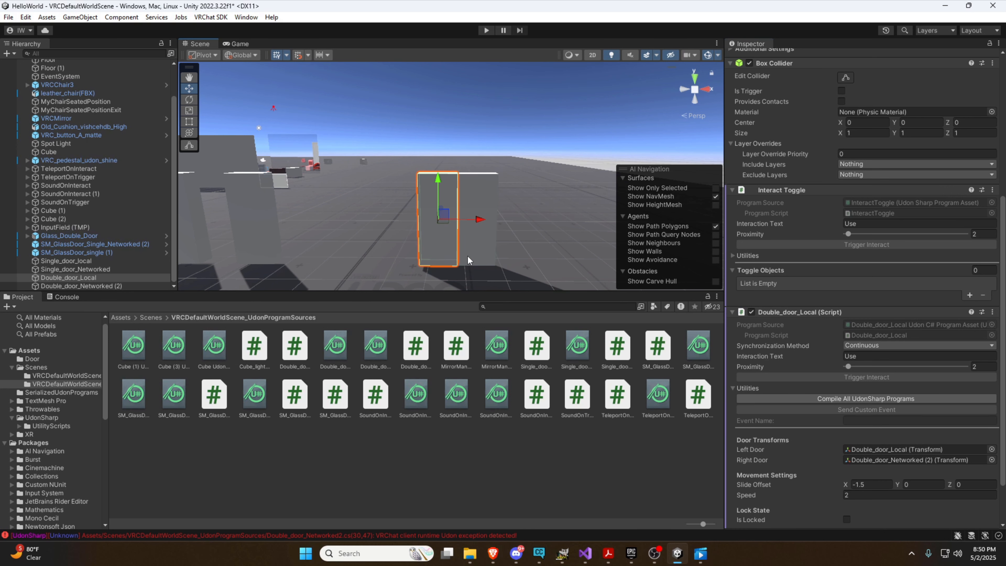
left_click(491, 249)
scroll(849, 461, "down", 8)
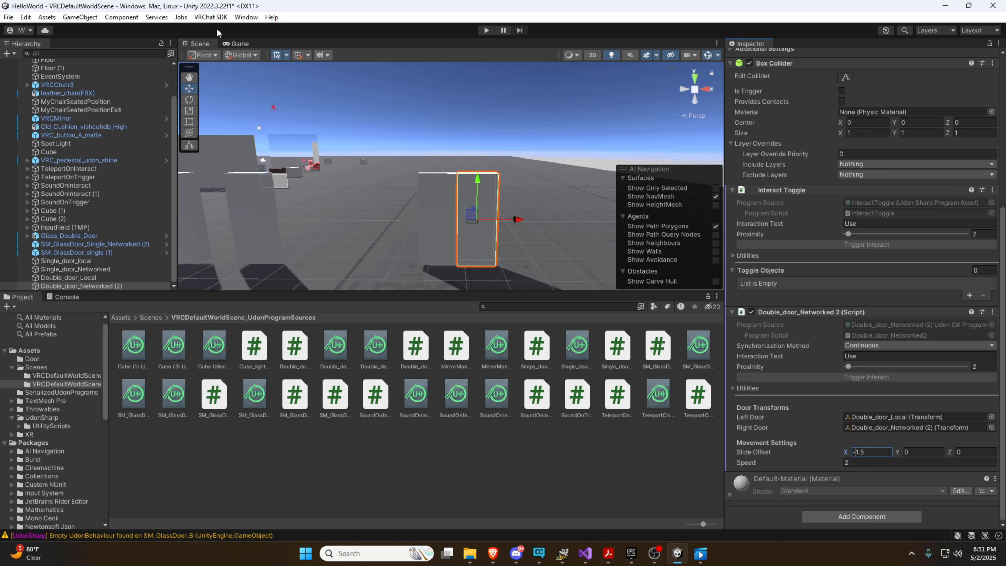
- Open the VRChat SDK control panel to launch a test build, approach the cube double door, trigger it and back away
left_click(210, 17)
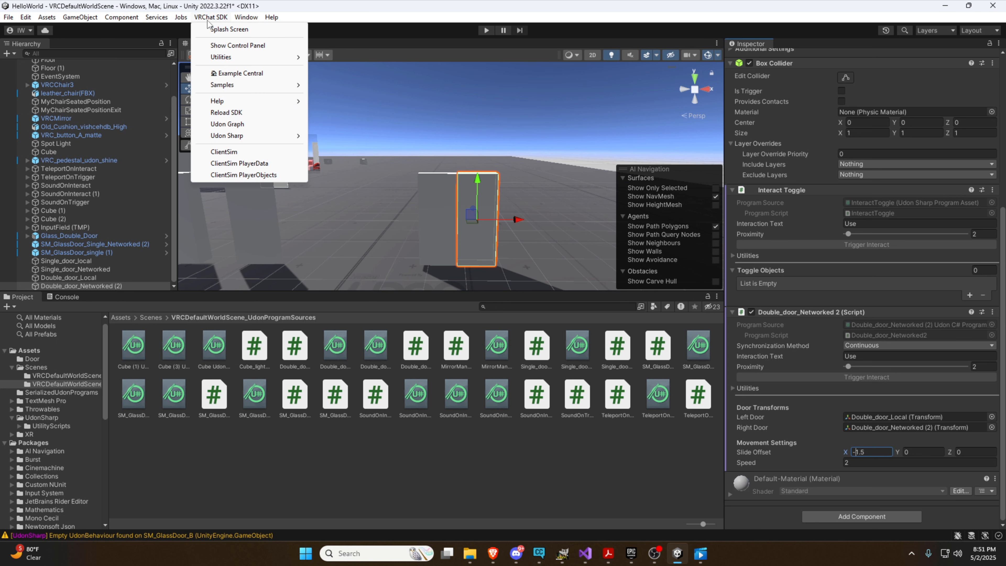
left_click(238, 46)
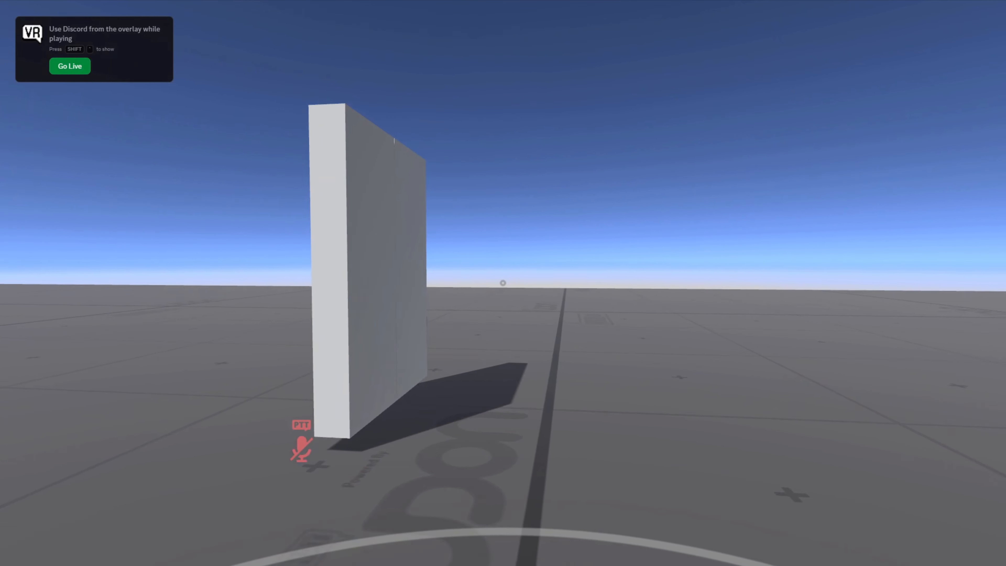
key("w")
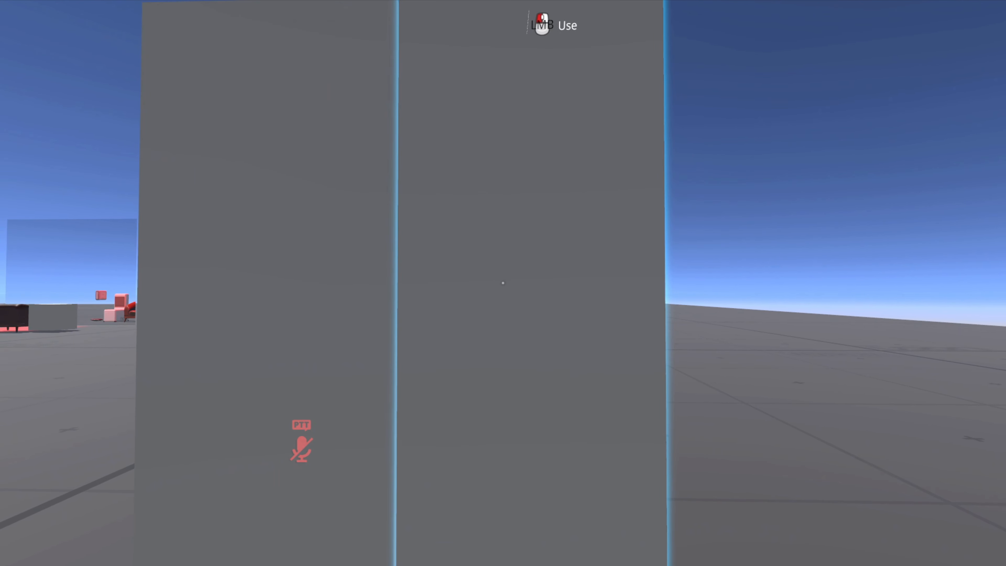
left_click(503, 283)
key("s")
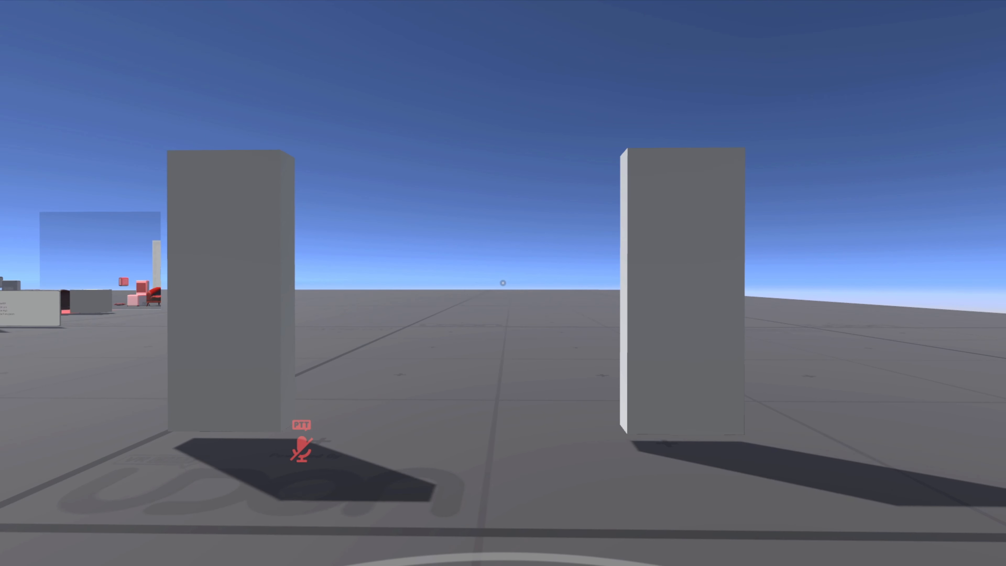
- Switch to the second test client, walk to the cube double door and trigger it from there
key("super+Tab")
key("alt+Tab")
key("w")
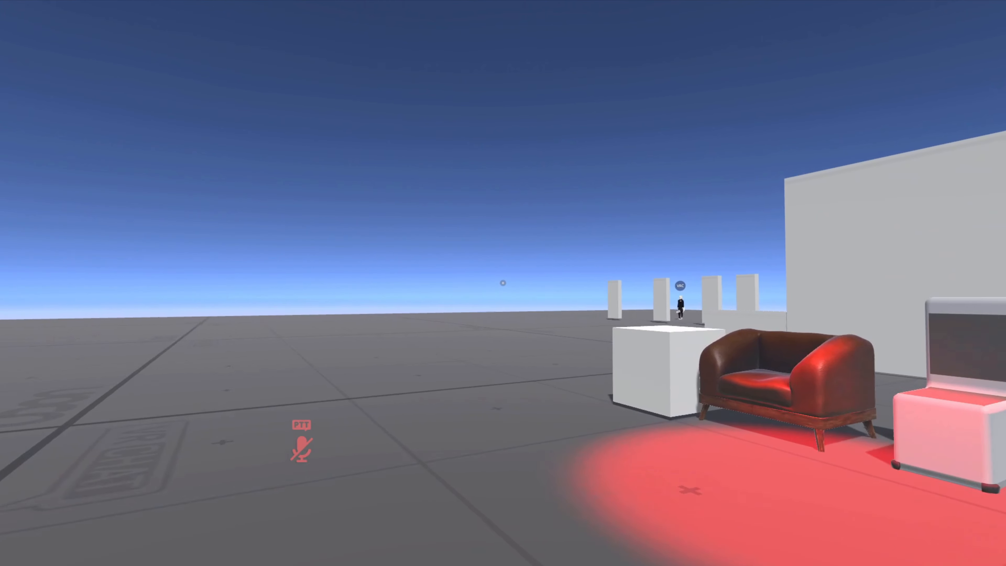
key("w")
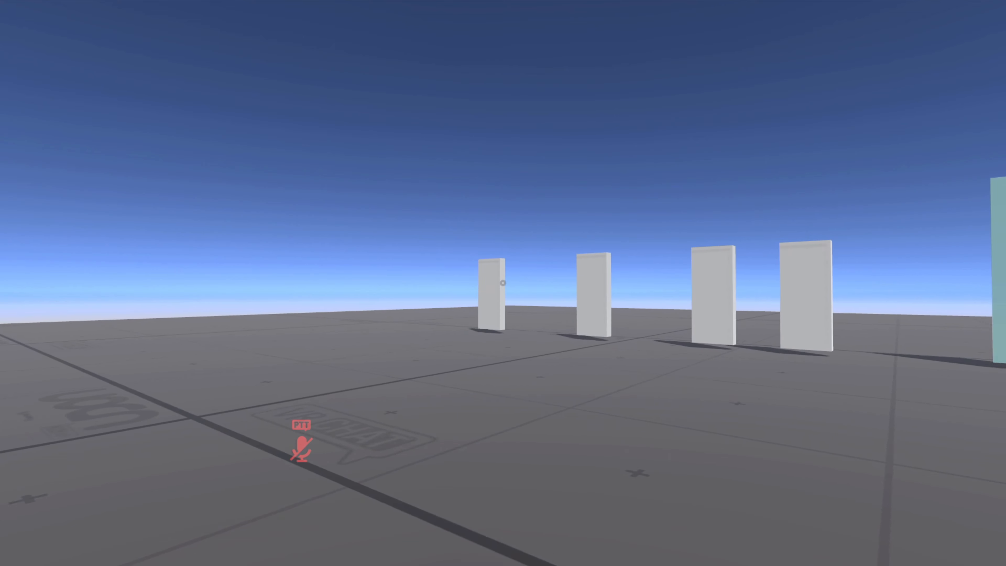
key("w")
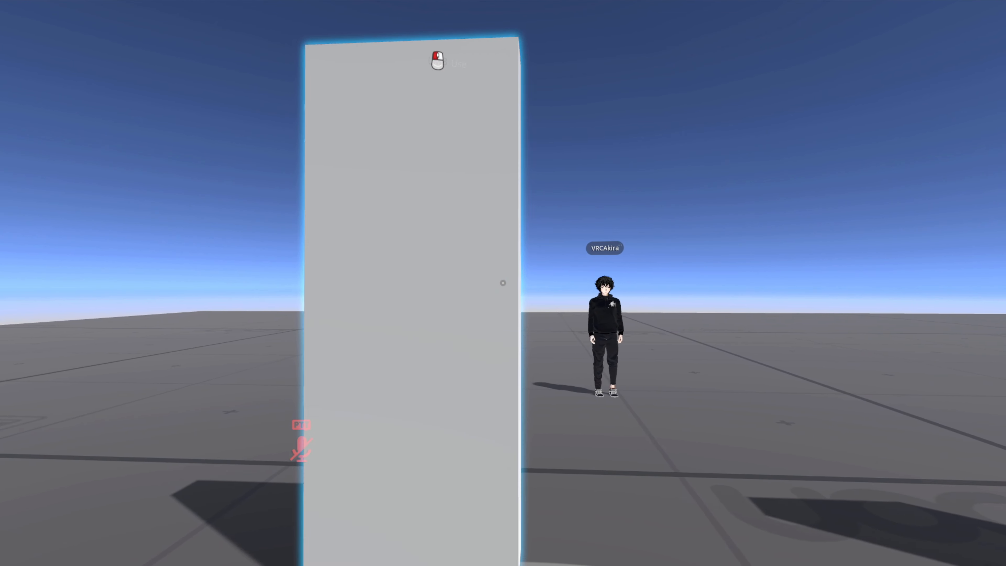
left_click(503, 283)
key("a")
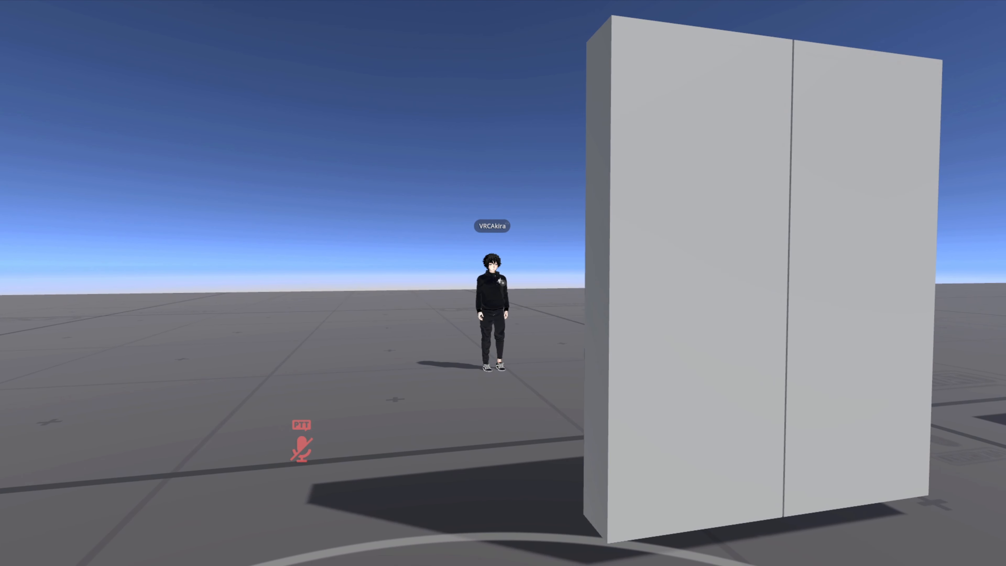
- Return to the first test client, trigger the cube double door again and back away to watch its panels
key("alt+Tab")
key("s")
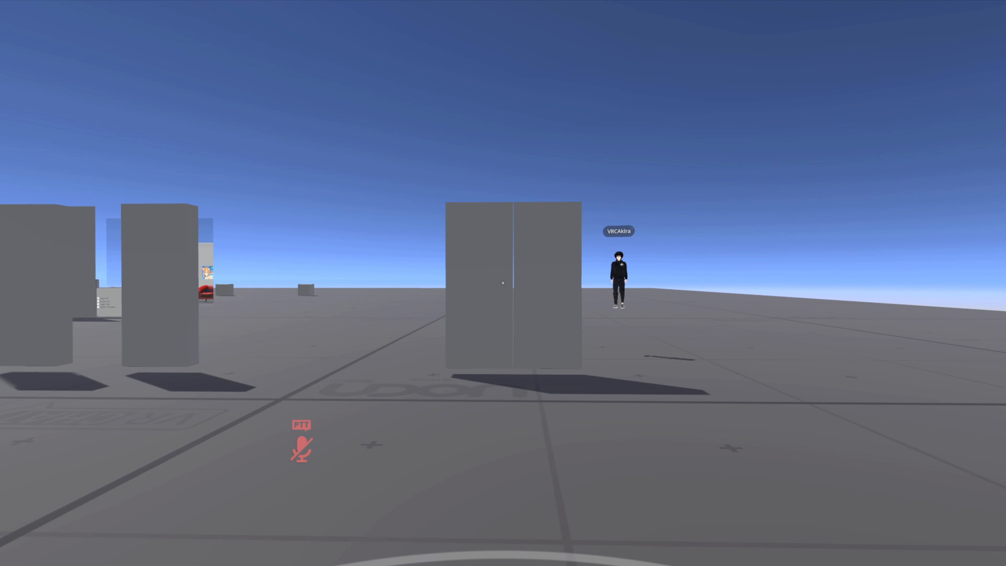
key("w")
key("a")
left_click(503, 283)
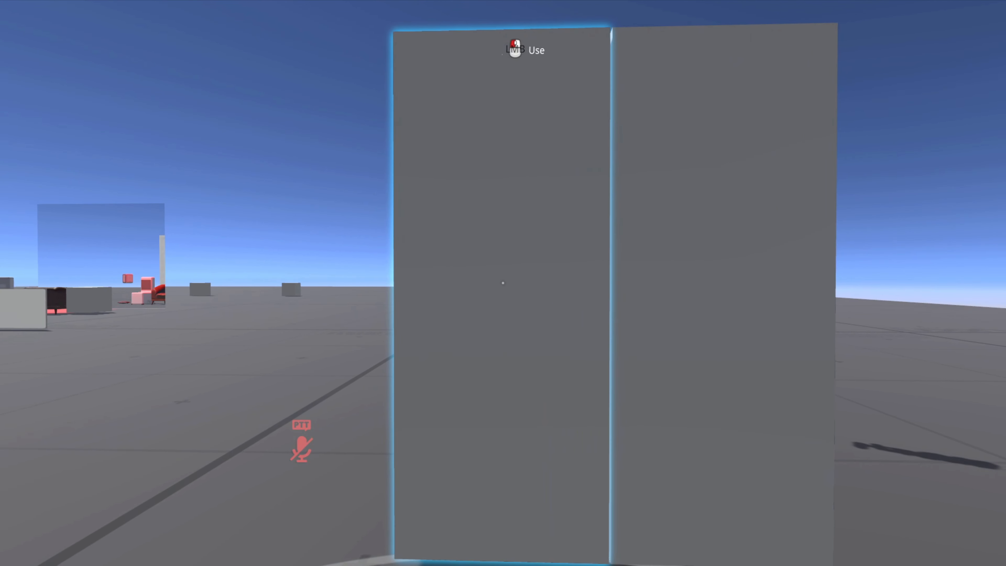
key("s")
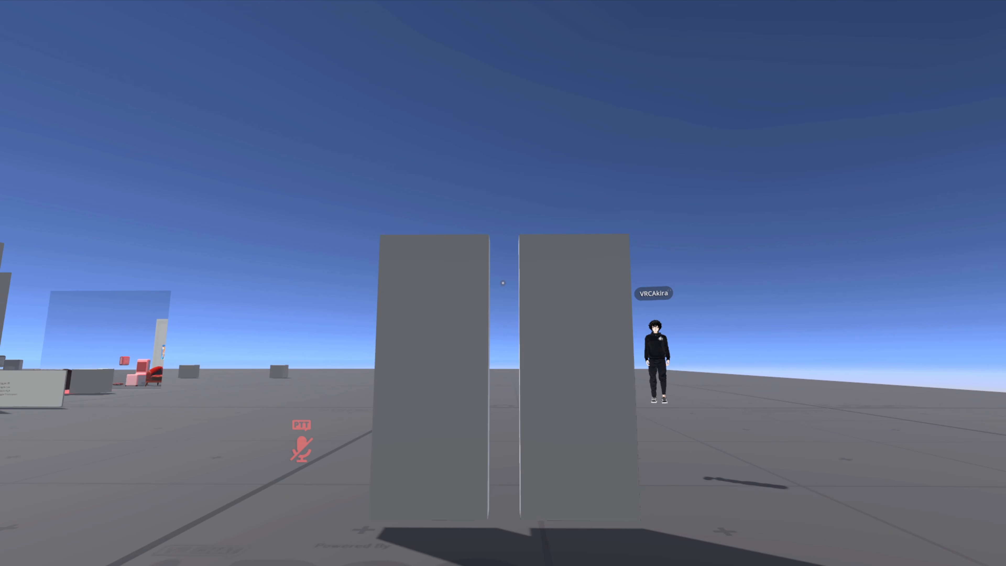
- Inspect the cube double door from several sides in the second test client to compare its panels' positions
key("d")
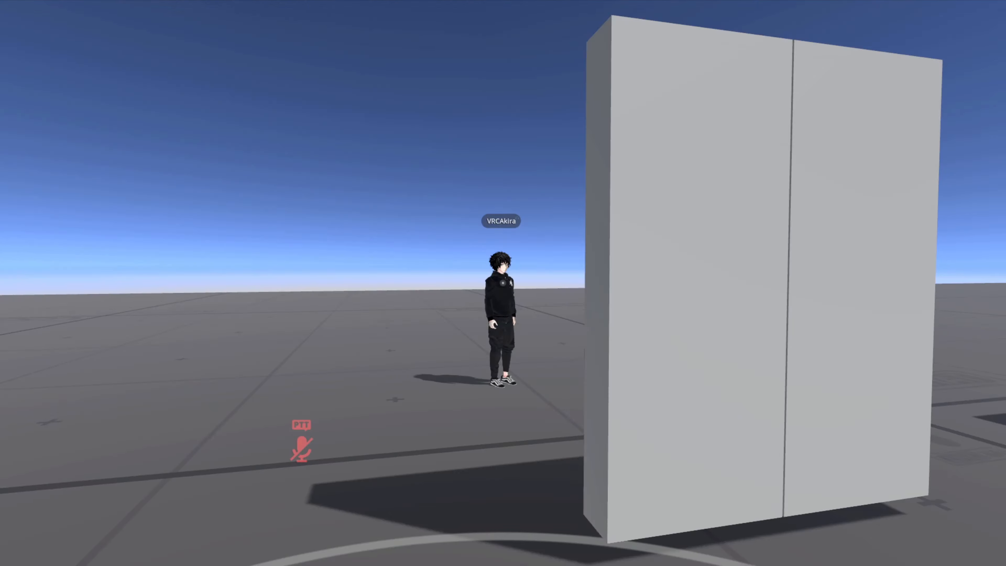
key("d")
key("d")
key("a")
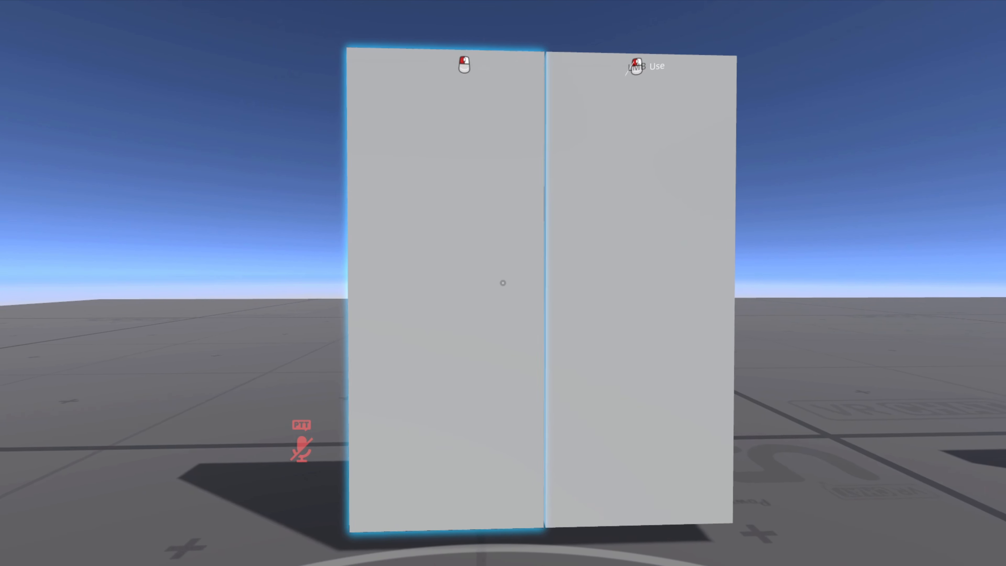
key("d")
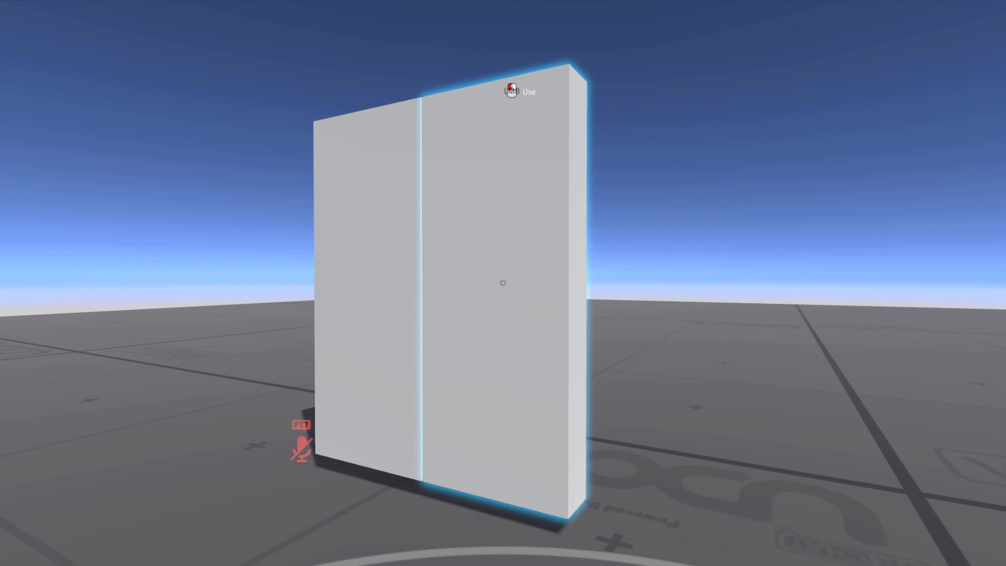
- Switch back to the first test client and walk past the glass doors and cube doors for a final look at the double door
key("alt+Tab")
key("a")
key("w")
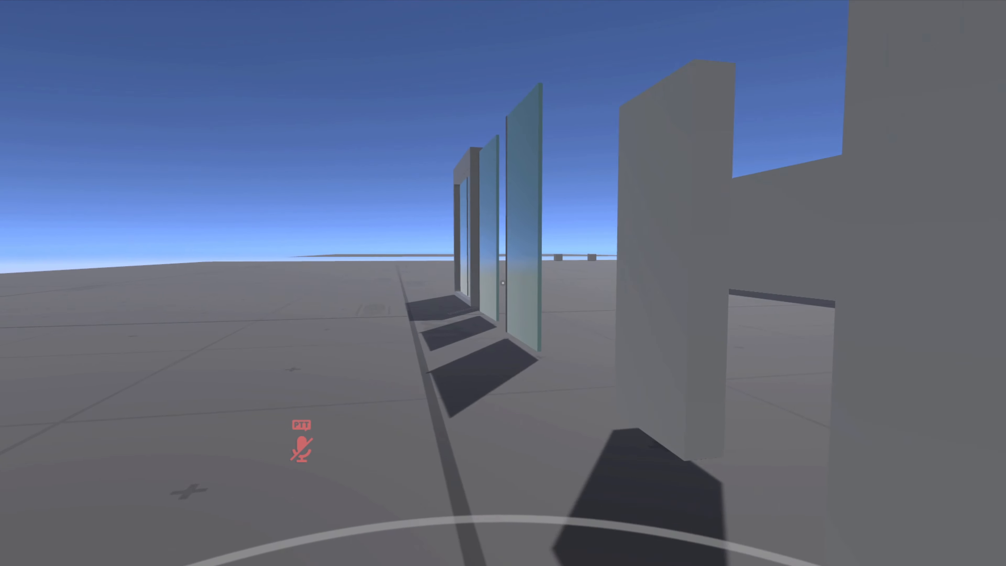
key("s")
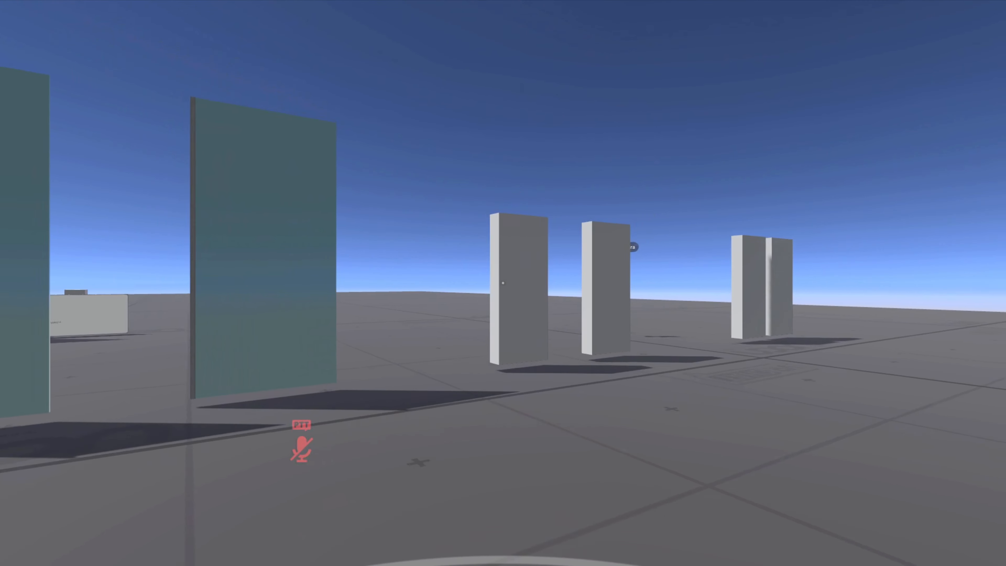
key("s")
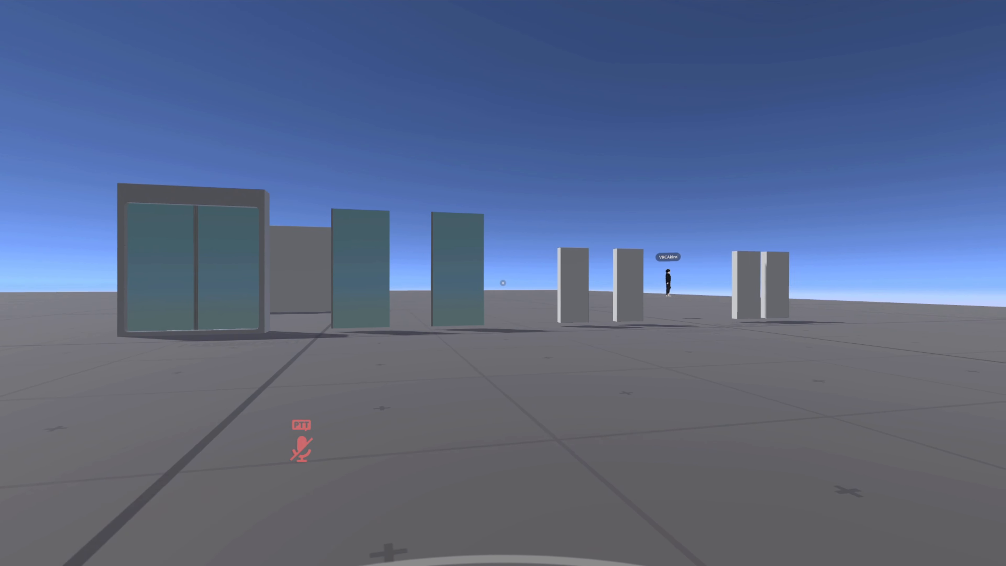
key("d")
key("w")
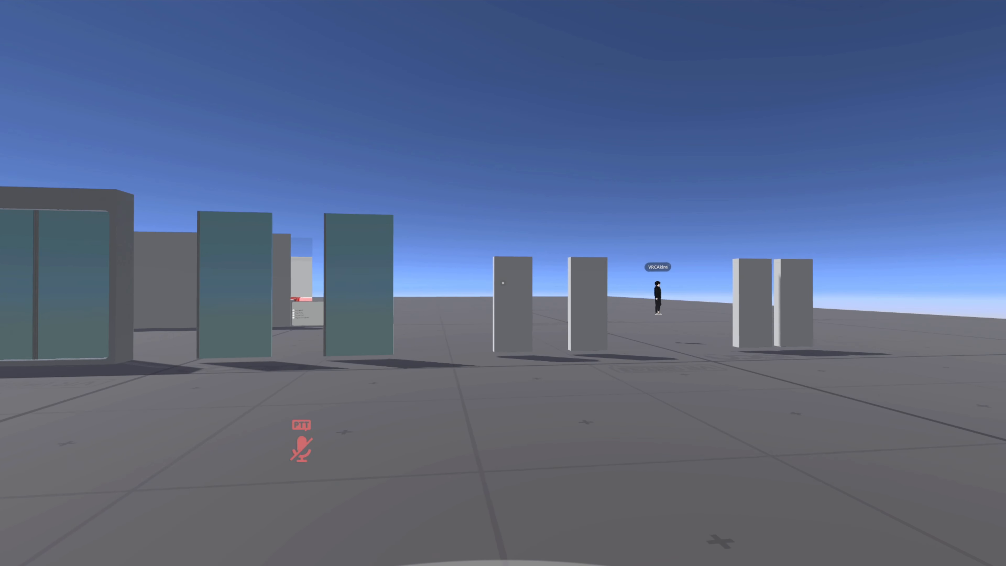
key("w")
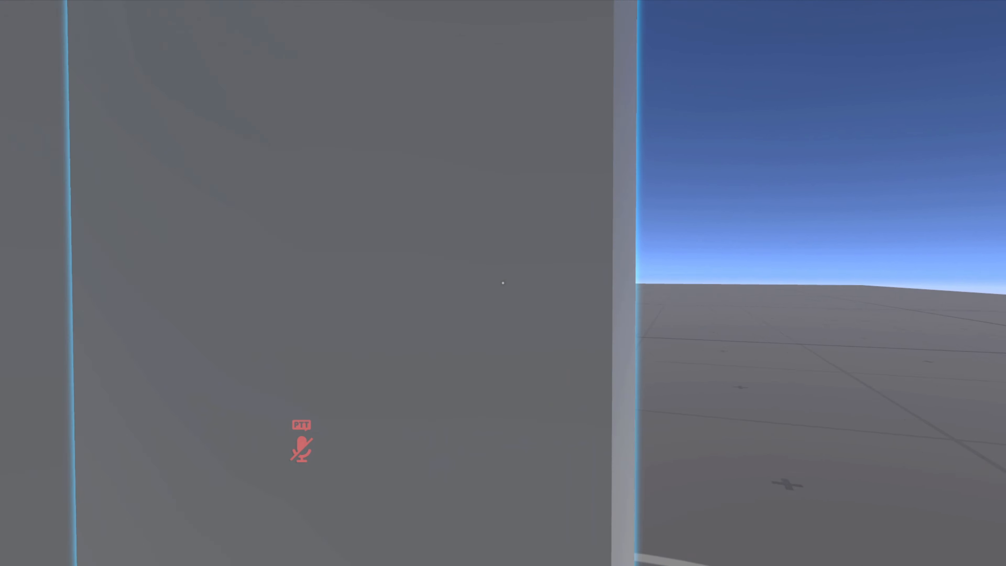
key("s")
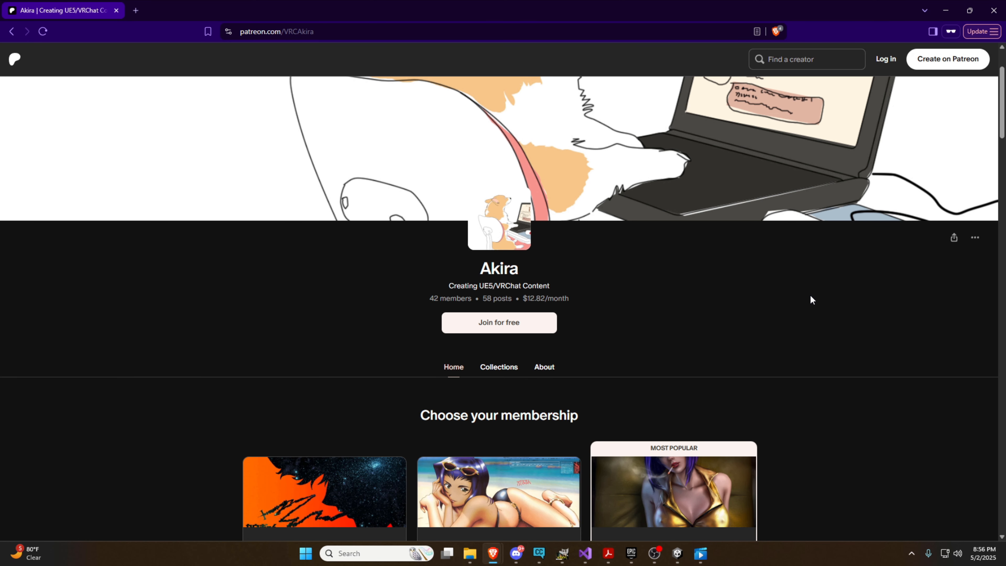
middle_click(806, 298)
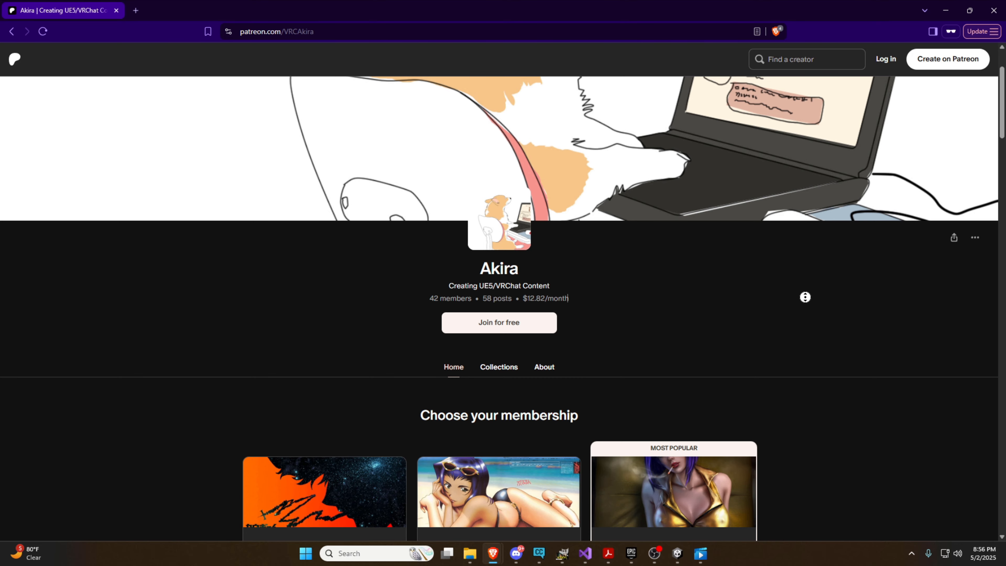